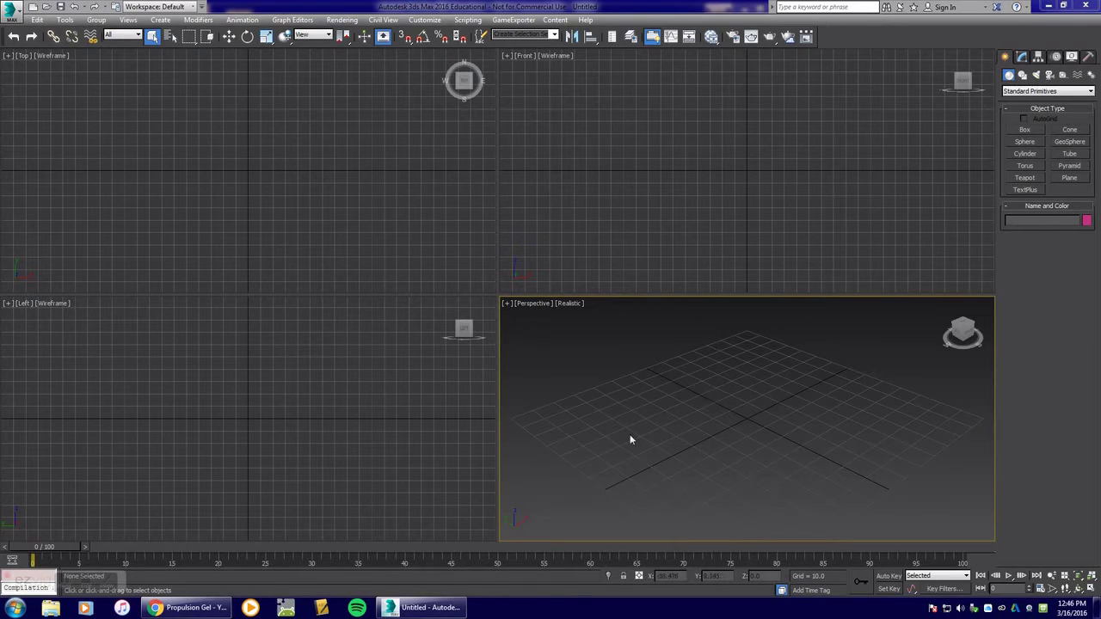
Draw a flat cylinder about 60 in radius and 9 high in the perspective view and display edged faces.
left_click(1024, 153)
left_click_drag(706, 411, 838, 435)
left_click(858, 418)
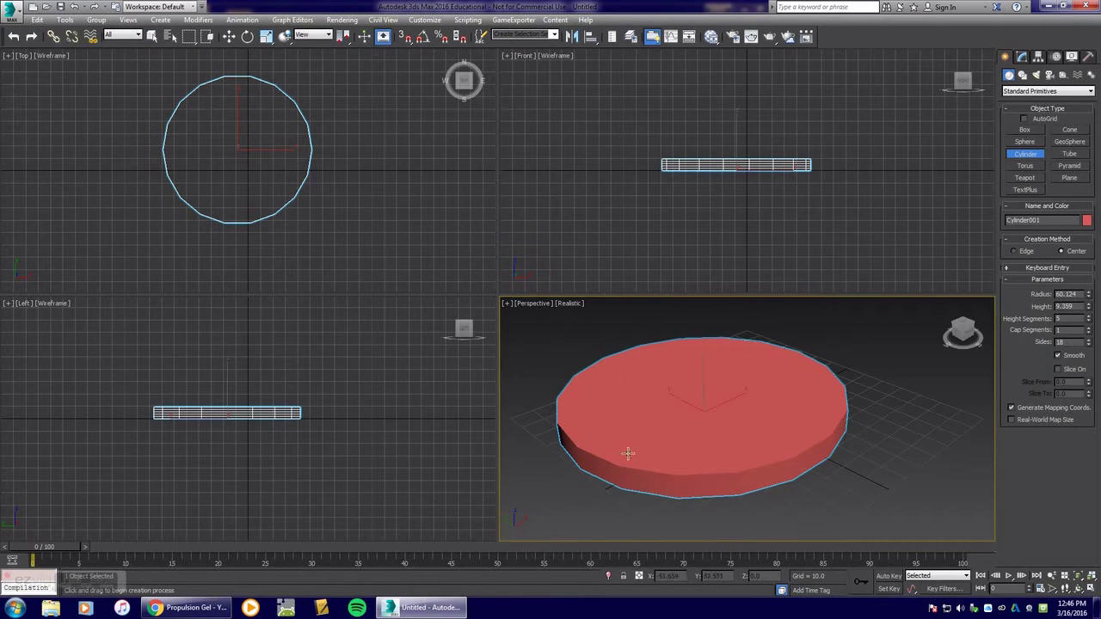
left_click(569, 306)
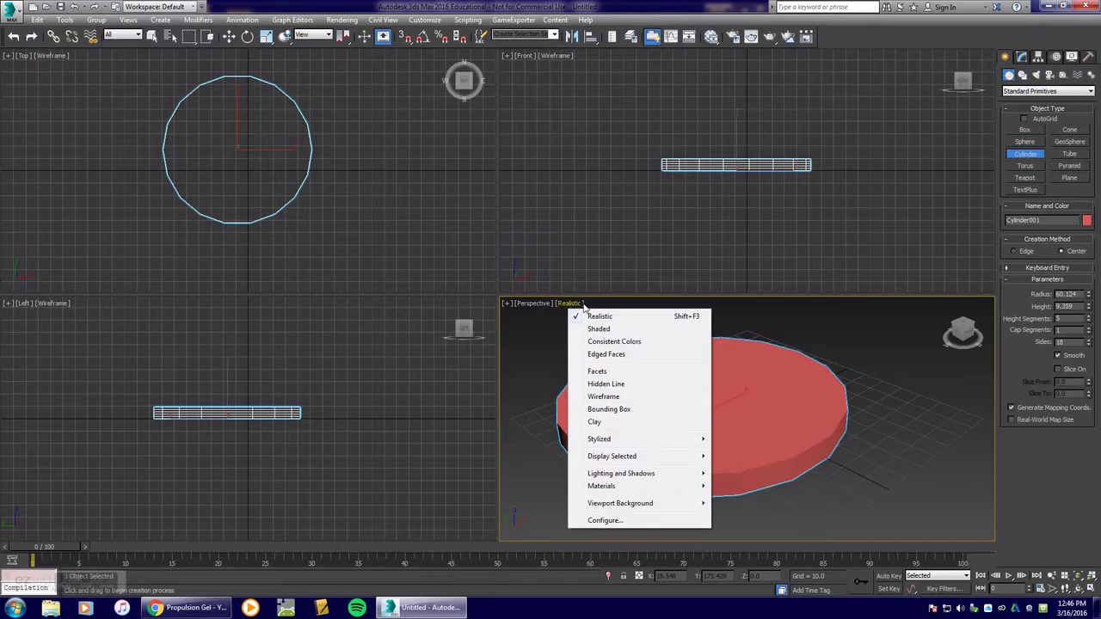
left_click(619, 357)
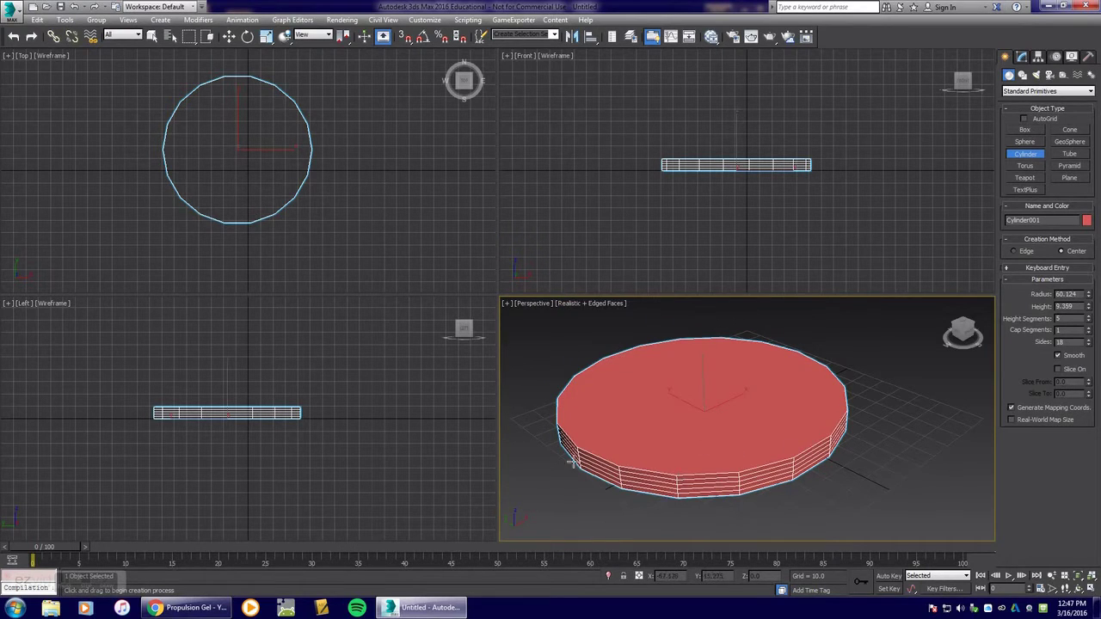
Move the cylinder to the origin by setting its X and Y positions to 0.
left_click(229, 36)
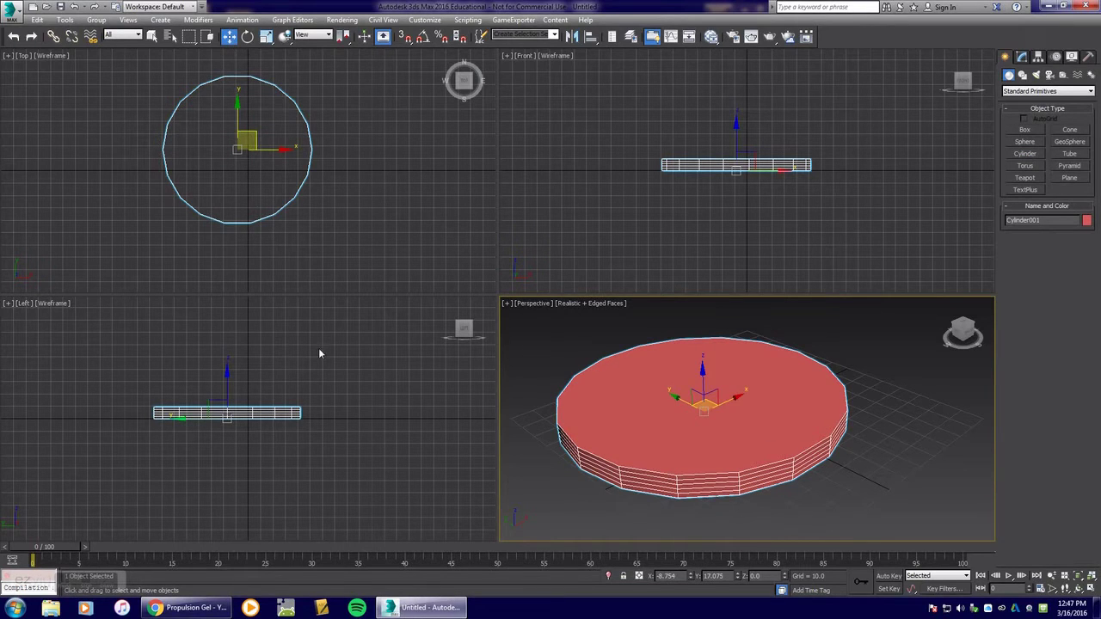
right_click(692, 576)
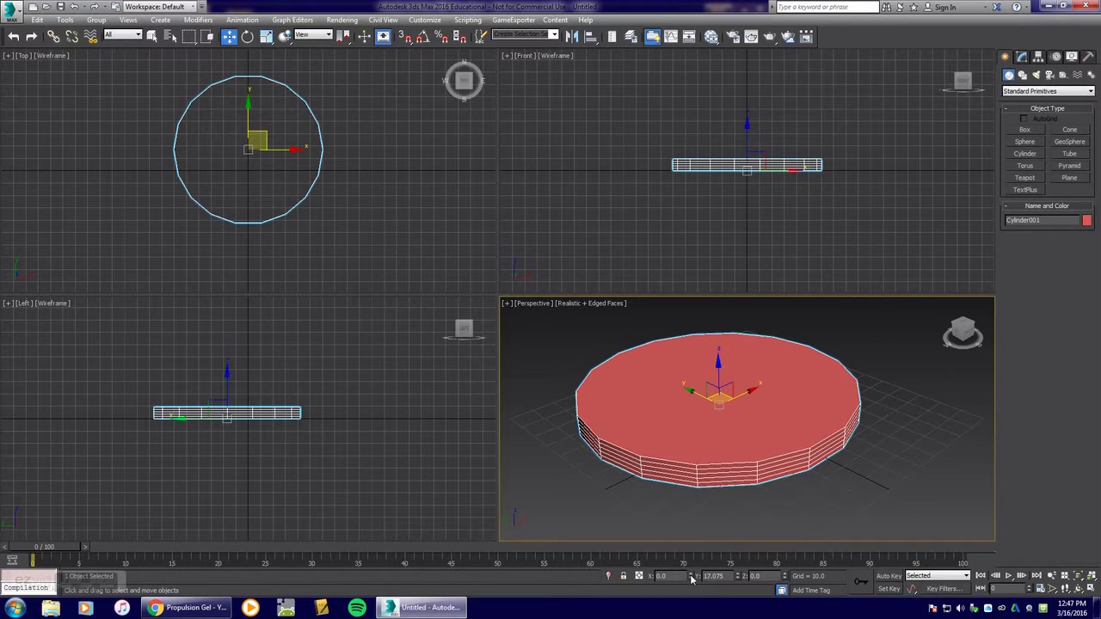
right_click(737, 577)
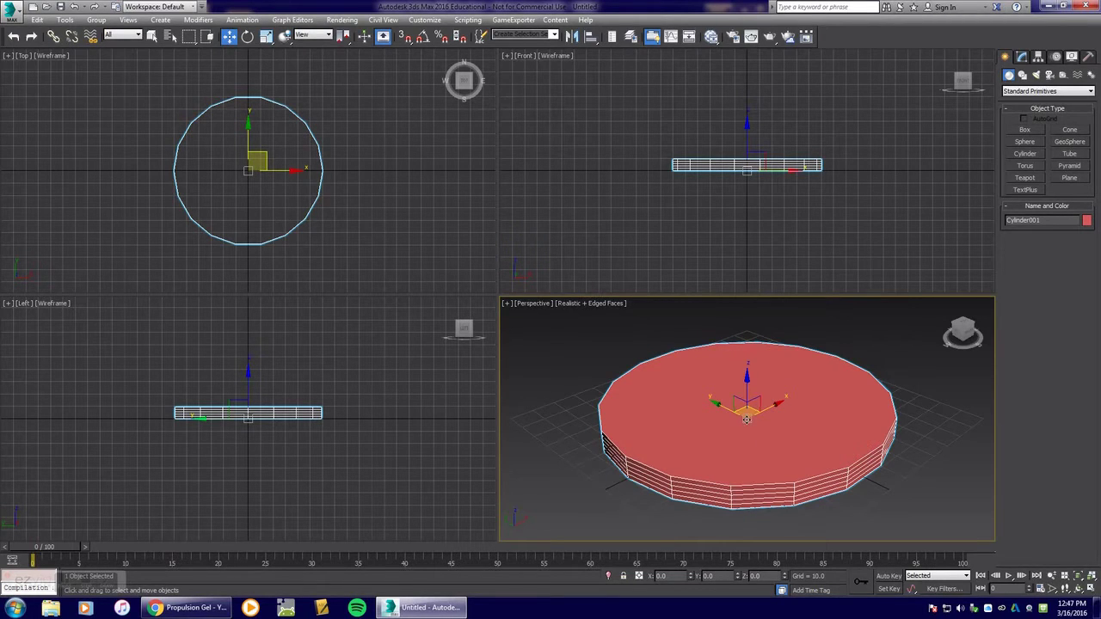
Rename the cylinder as Fountain.
left_click(1021, 56)
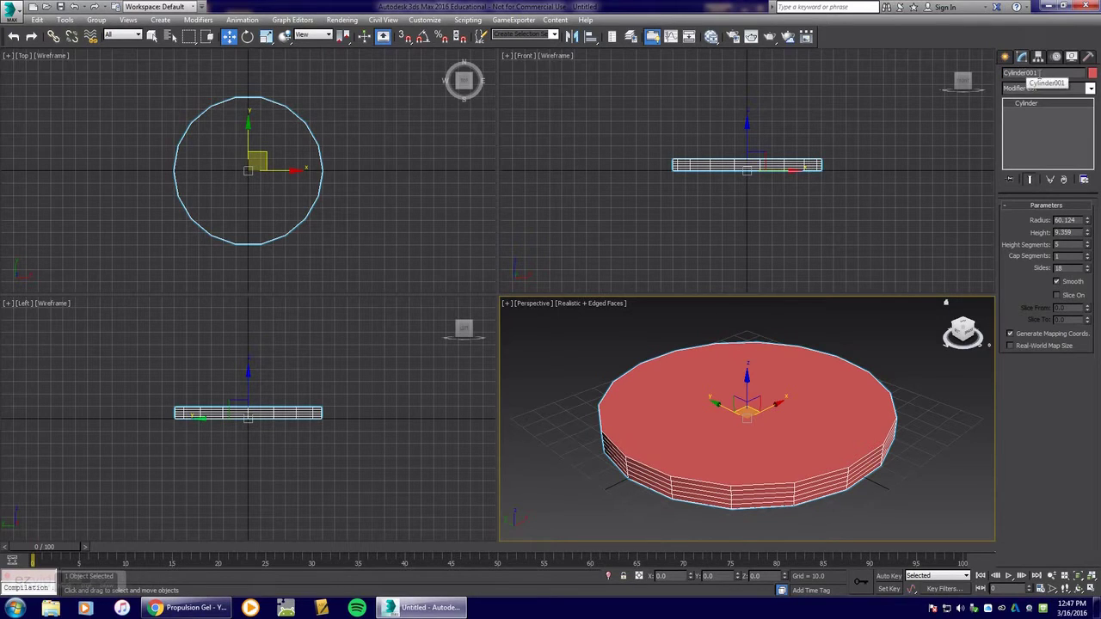
left_click(1037, 73)
type("Foul")
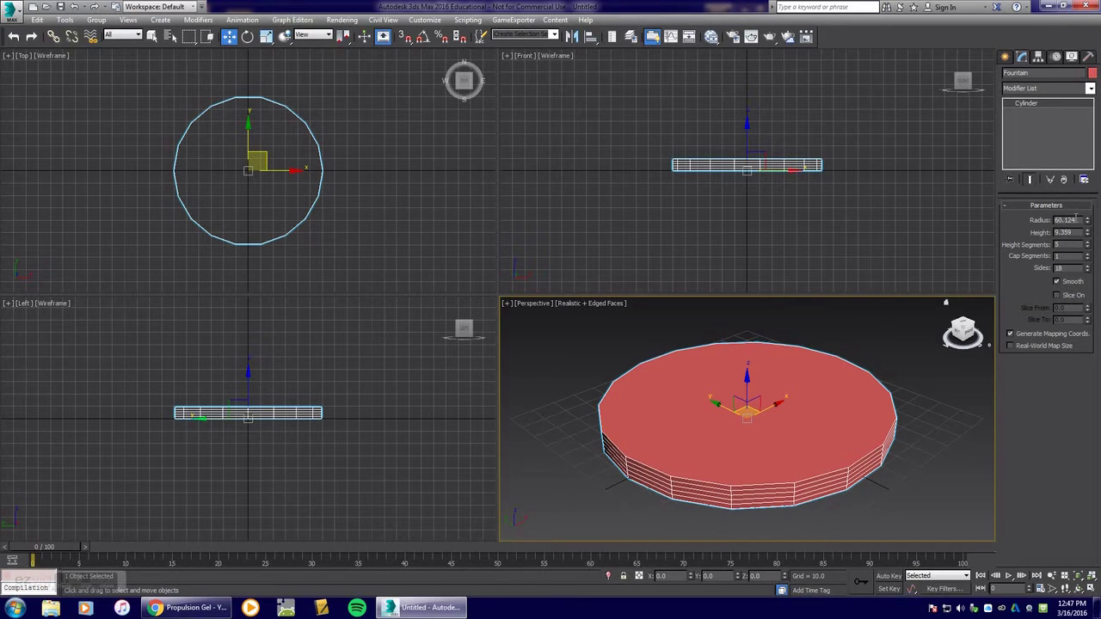
Set the cylinder's radius to 60, height to 10, height segments to 1 and sides to 30.
left_click_drag(1077, 220, 1063, 221)
type("60")
key("Tab")
type("10")
key("Return")
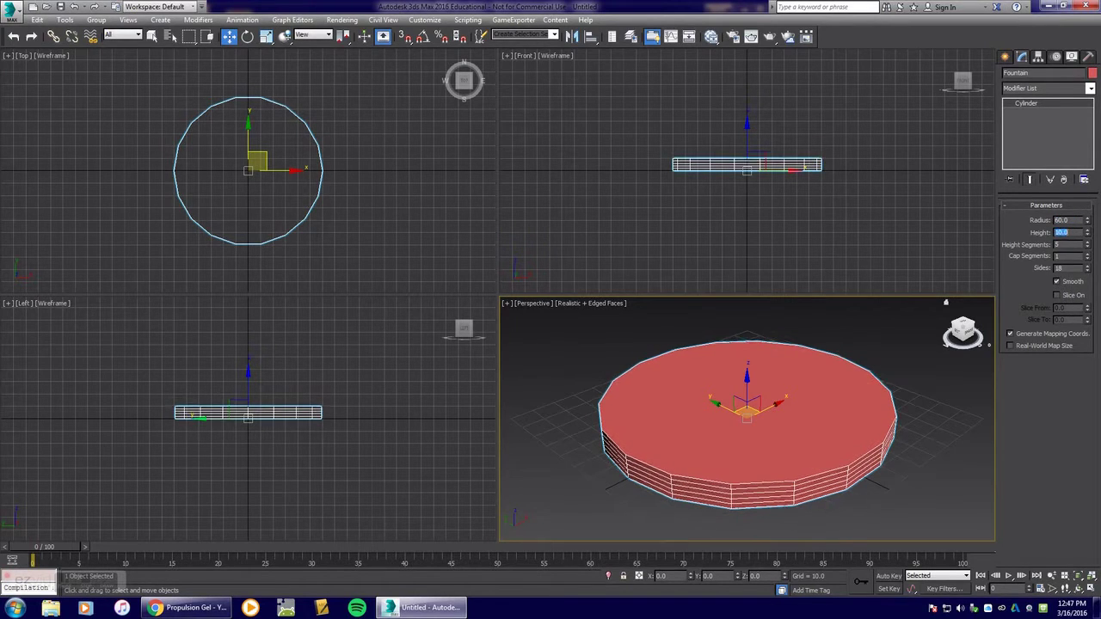
right_click(1088, 247)
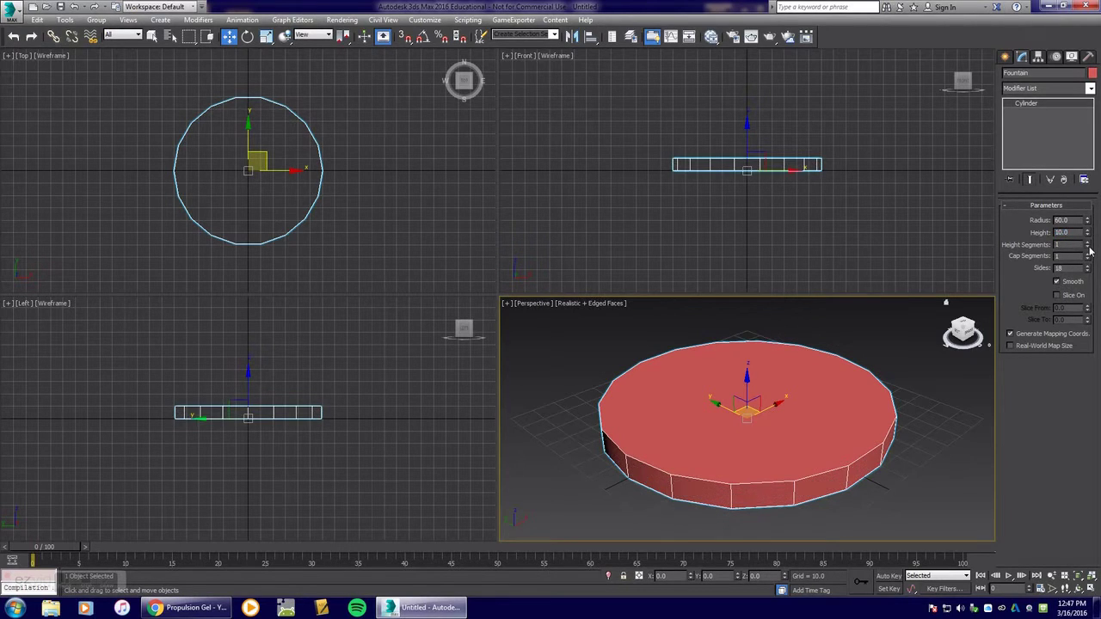
left_click_drag(1088, 272, 1087, 253)
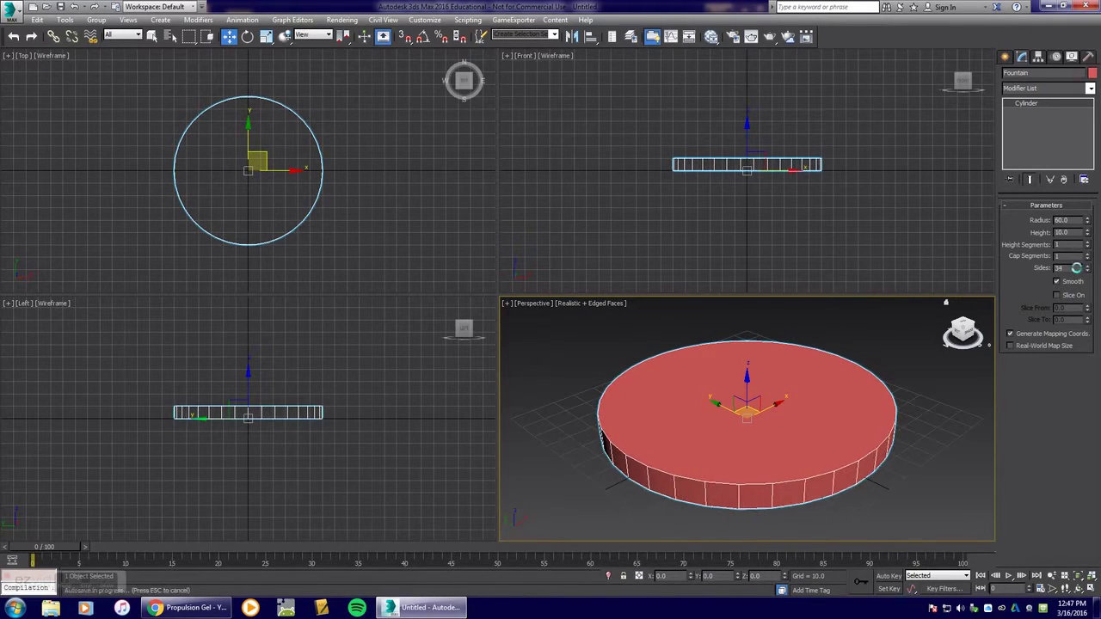
type("30")
key("Return")
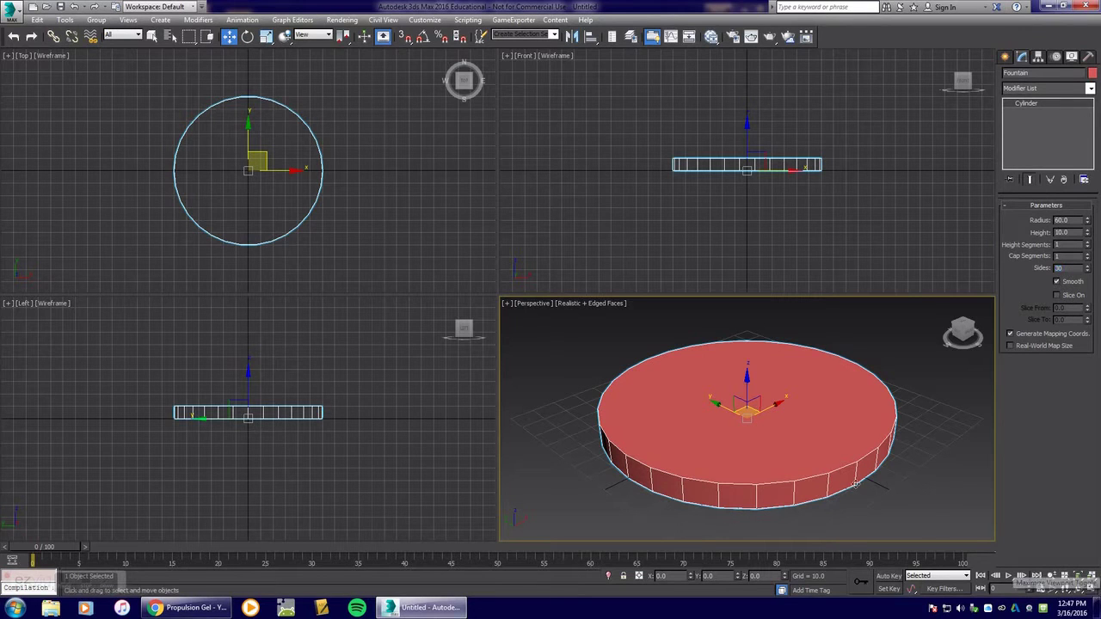
Maximize the perspective view and add an Edit Poly modifier to the fountain cylinder.
left_click(1090, 588)
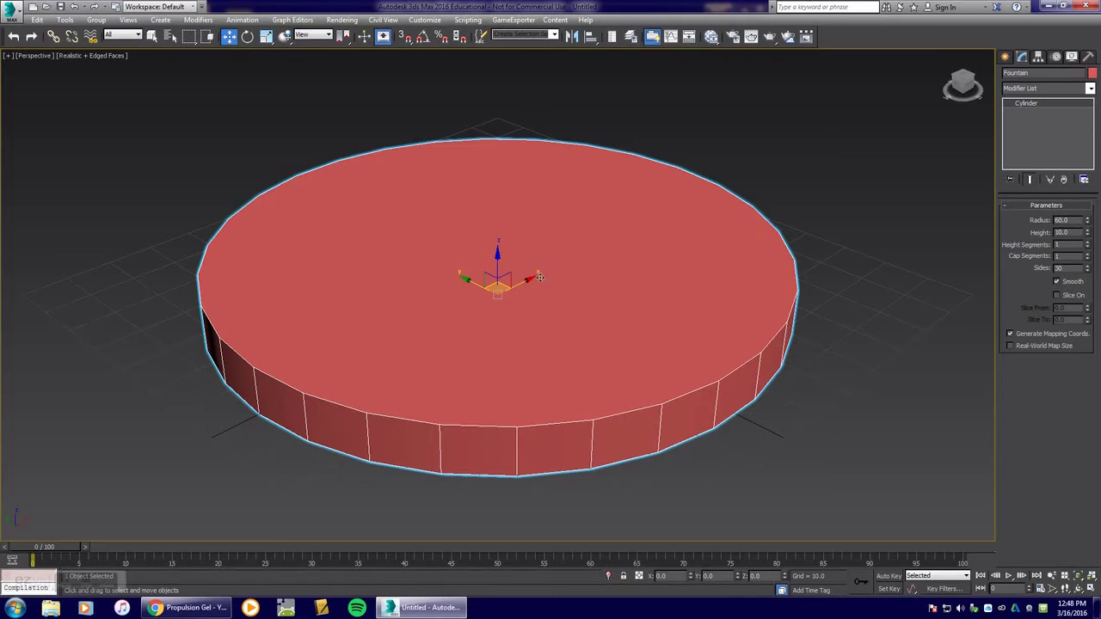
right_click(597, 241)
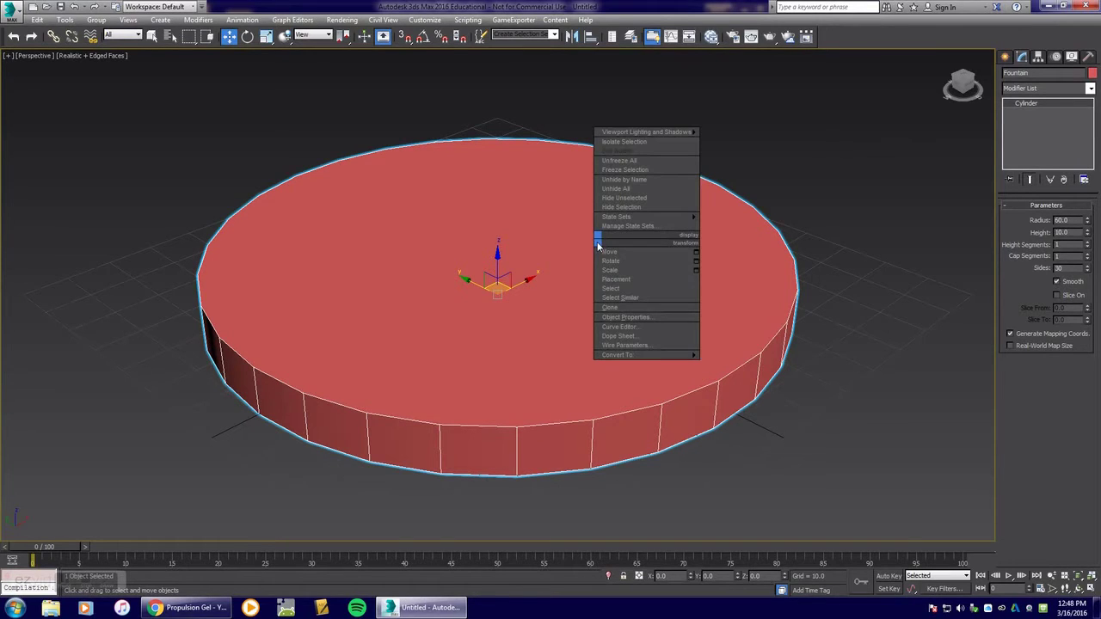
mouse_move(646, 359)
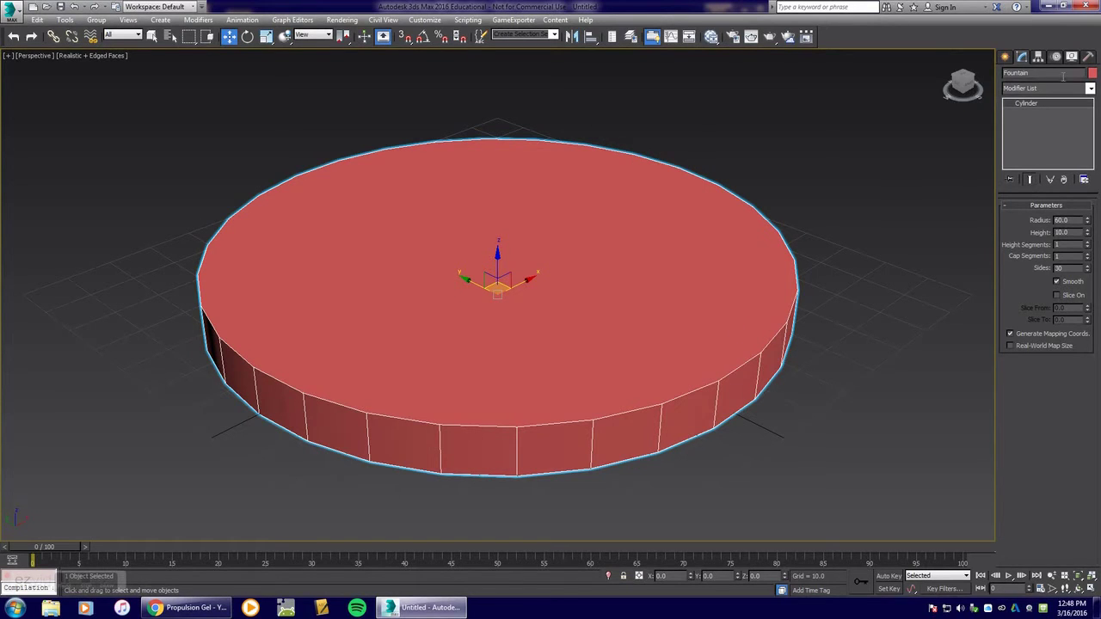
left_click(1090, 89)
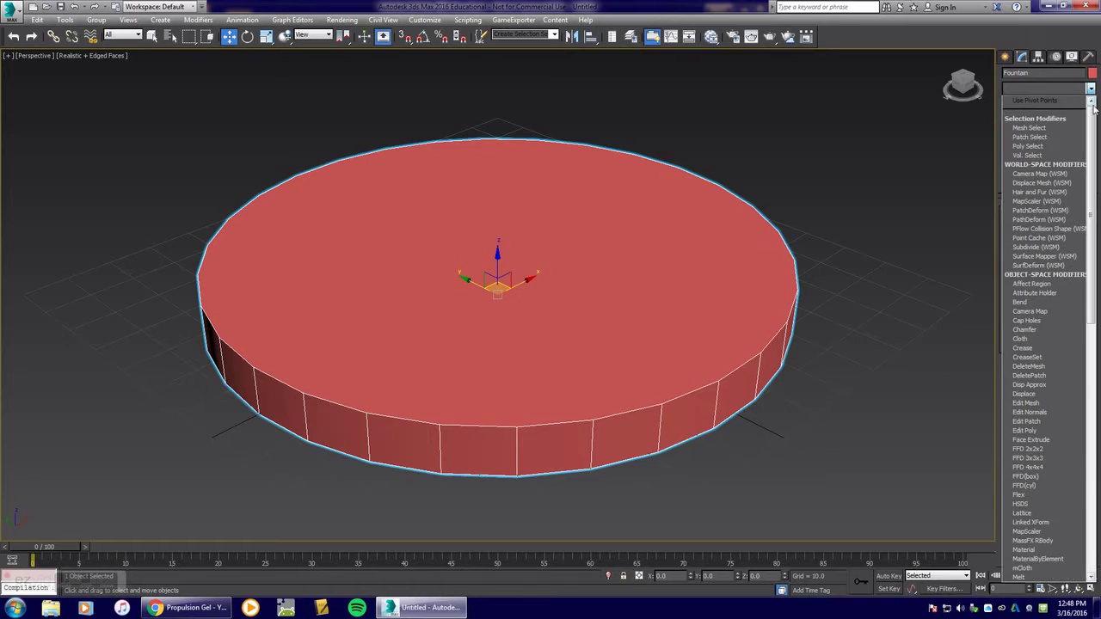
scroll(1094, 127, "down", 2)
scroll(1094, 126, "down", 2)
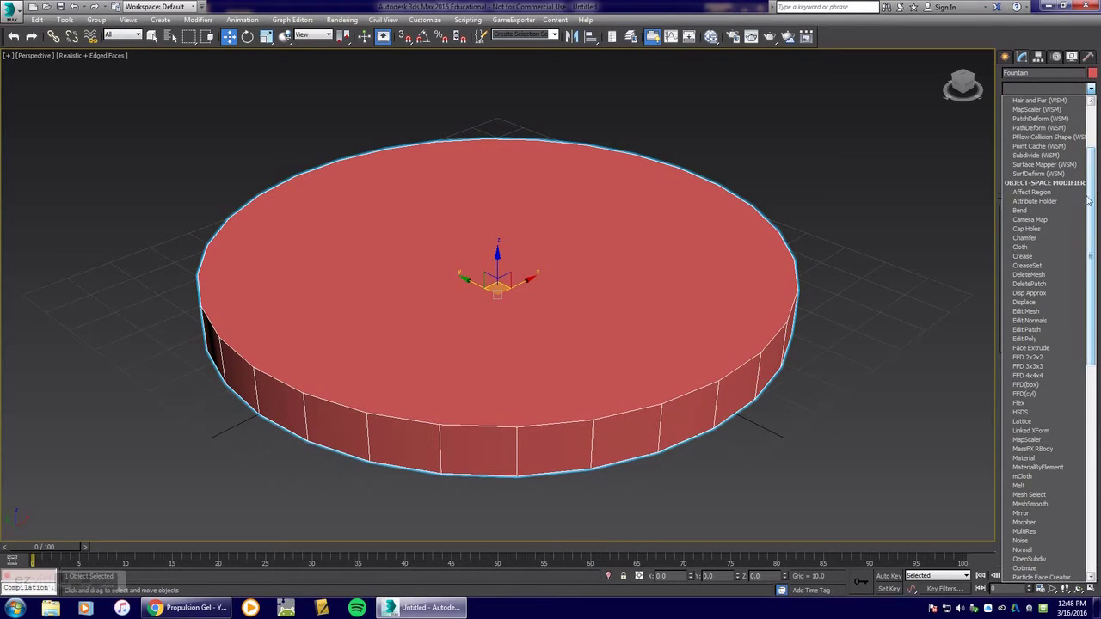
left_click(1037, 340)
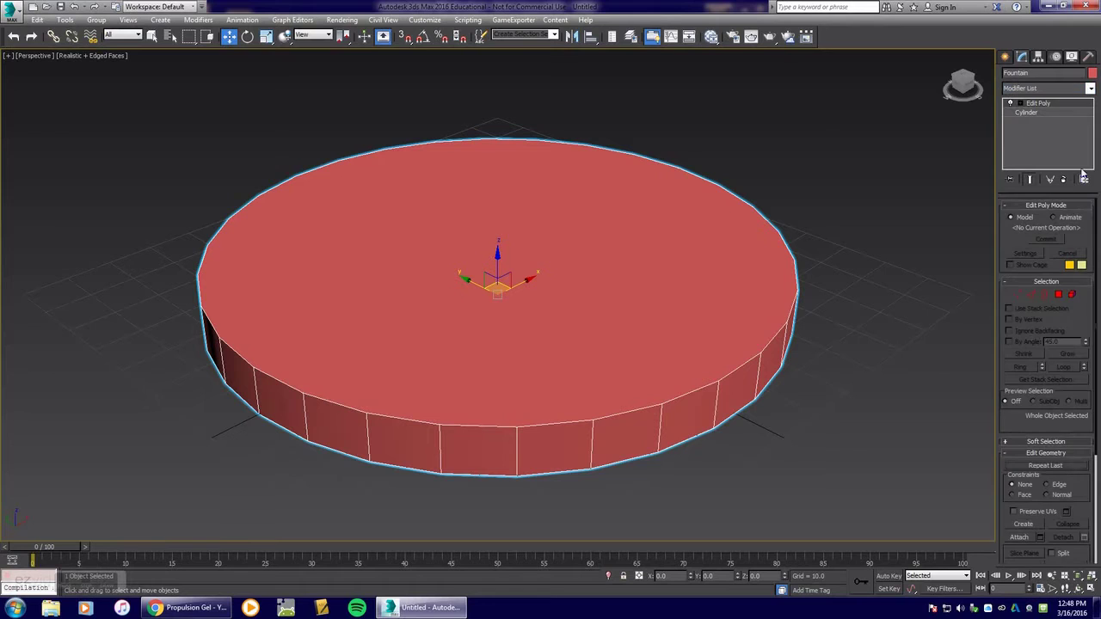
Select the cylinder's top face at the polygon level of the Edit Poly modifier.
left_click(1035, 112)
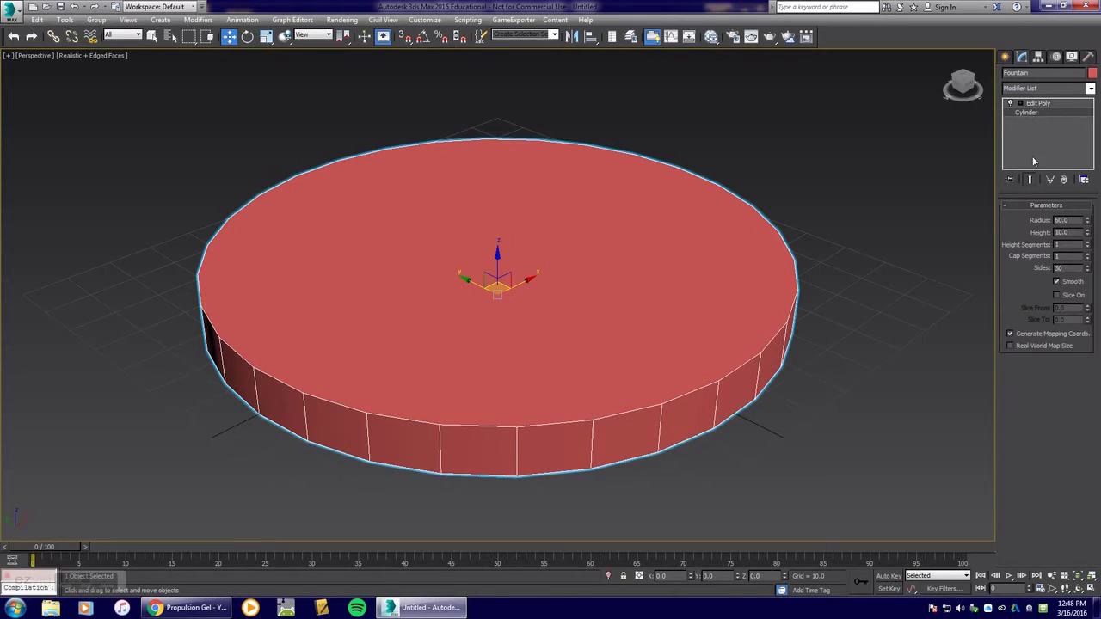
left_click(1034, 104)
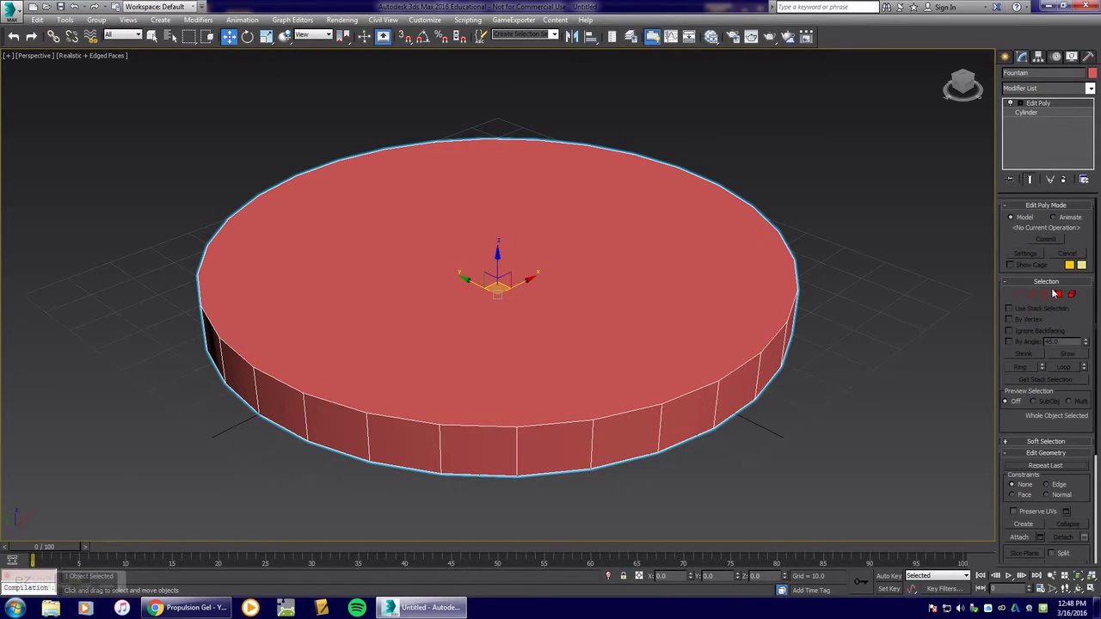
left_click(1059, 296)
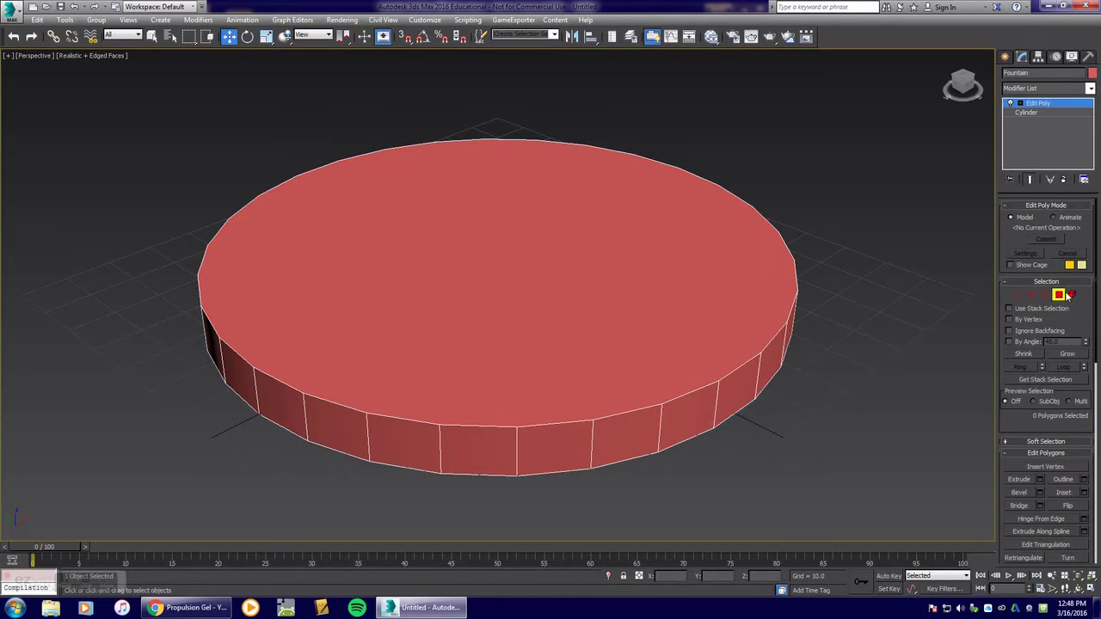
left_click(531, 262)
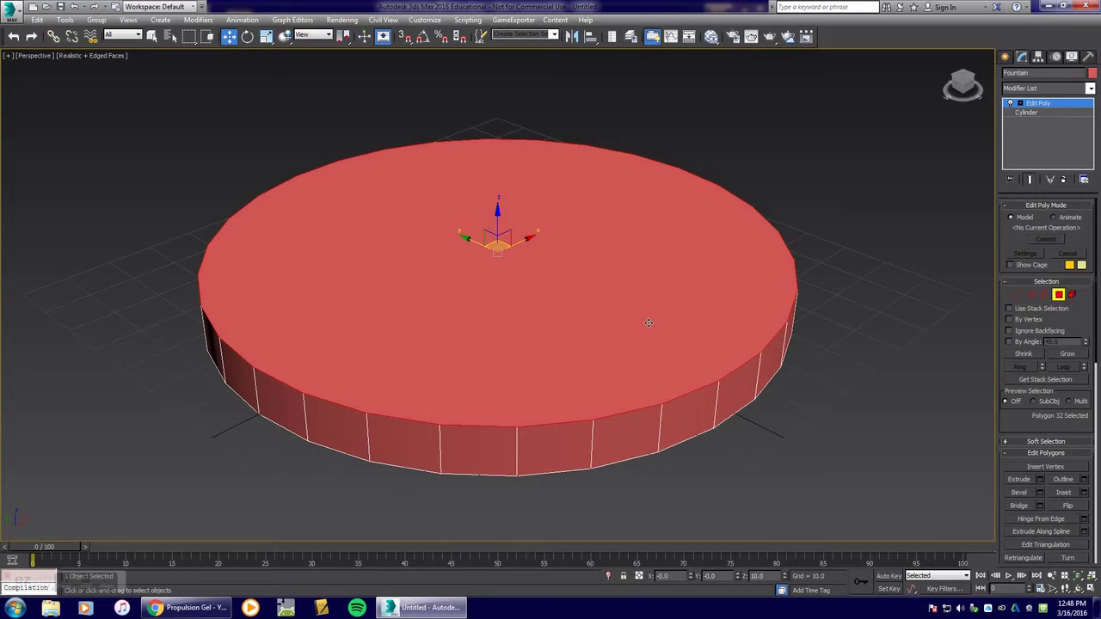
scroll(1038, 404, "down", 1)
scroll(1038, 405, "down", 10)
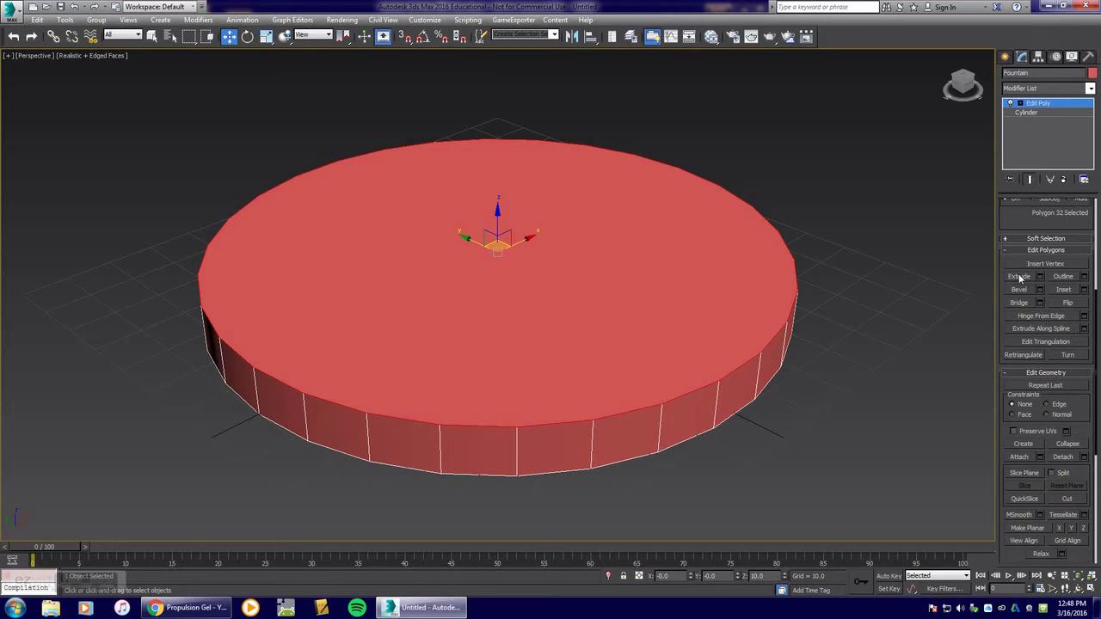
left_click(1064, 290)
left_click_drag(627, 303, 660, 357)
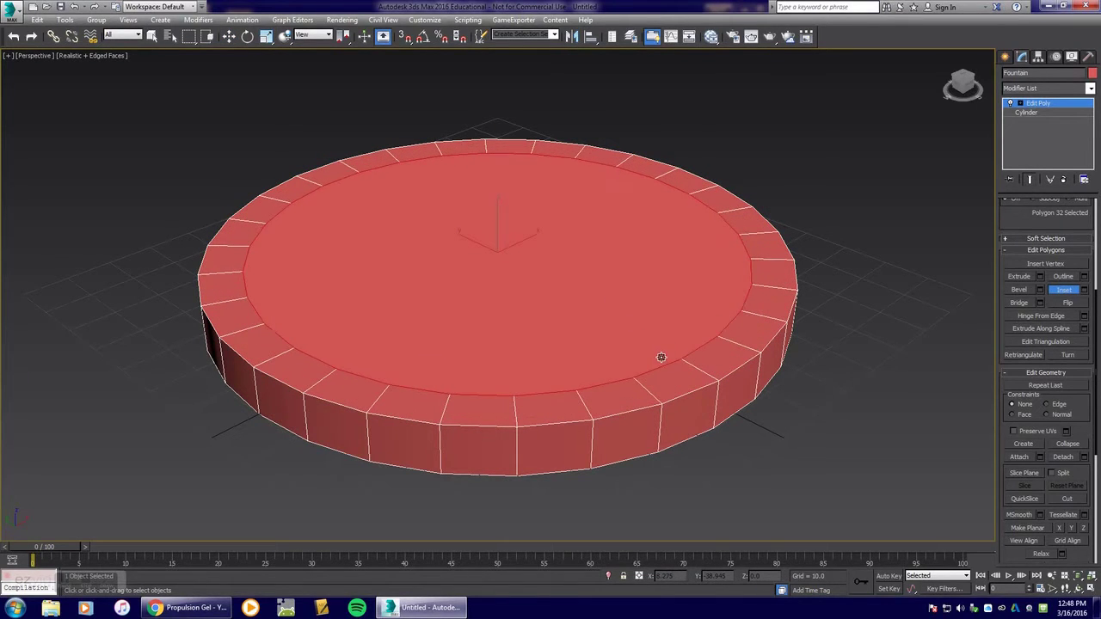
right_click(661, 357)
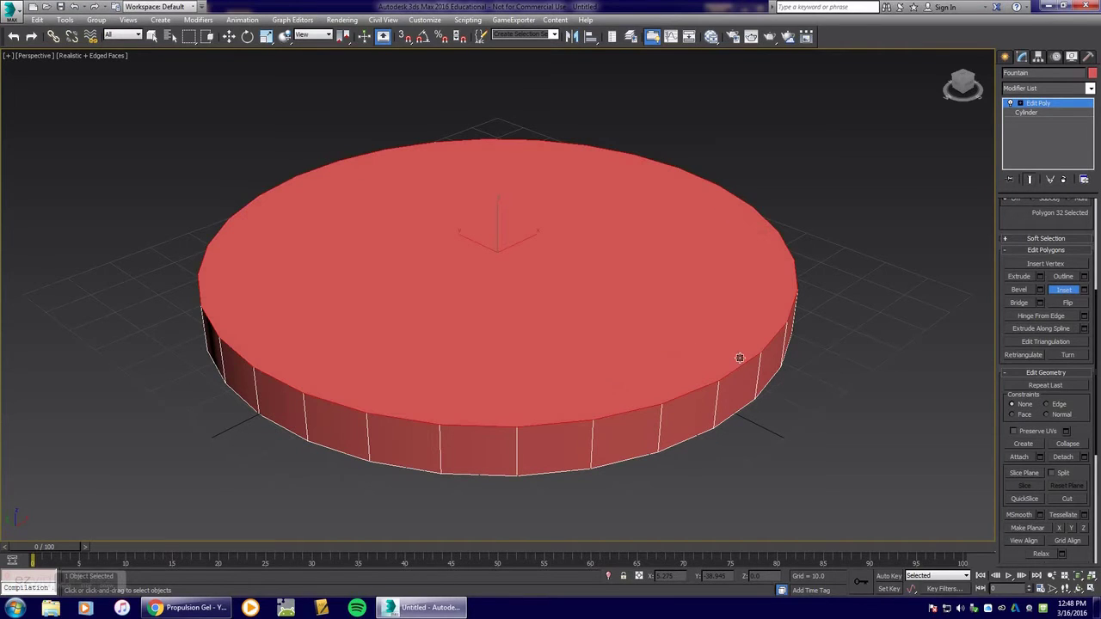
Inset the cylinder's top polygon by an amount of 10 to form the fountain's rim.
left_click(1085, 293)
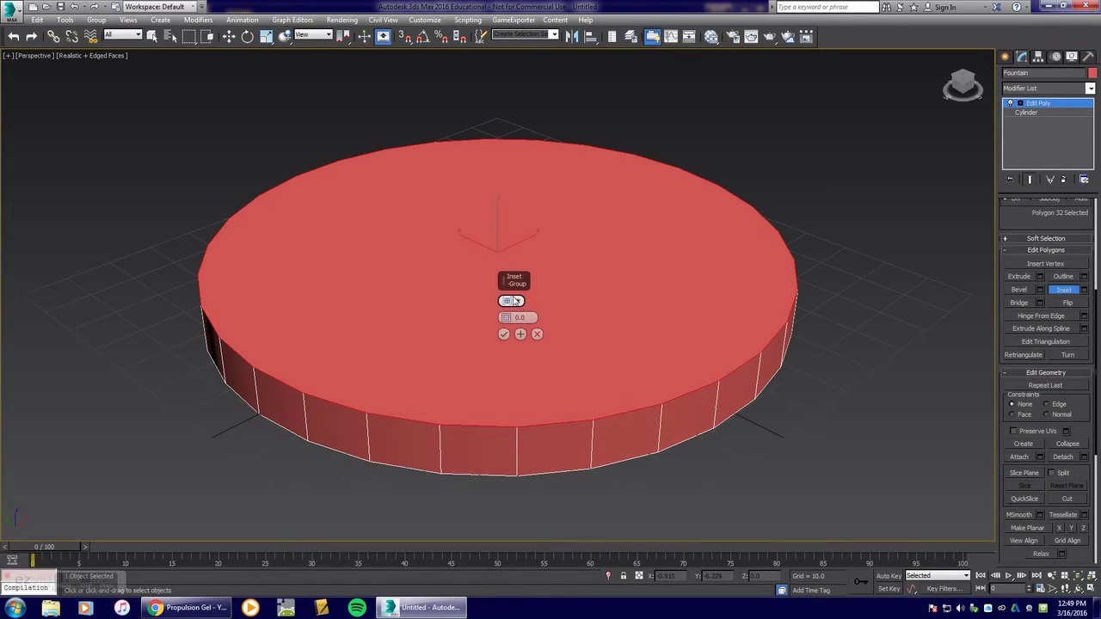
left_click_drag(505, 285, 869, 198)
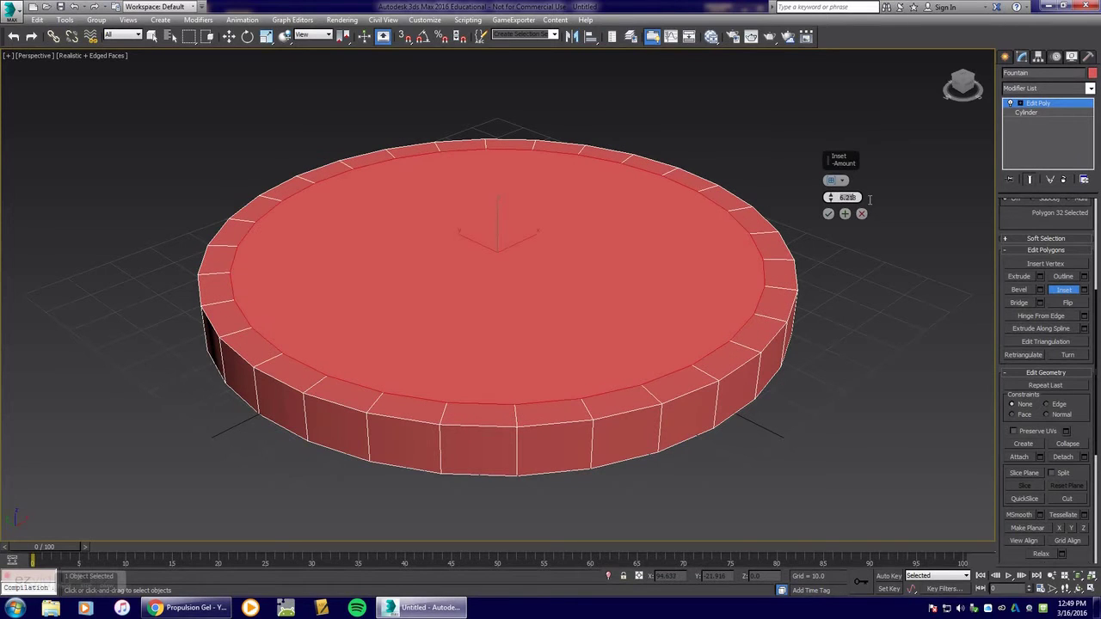
type("10")
key("Return")
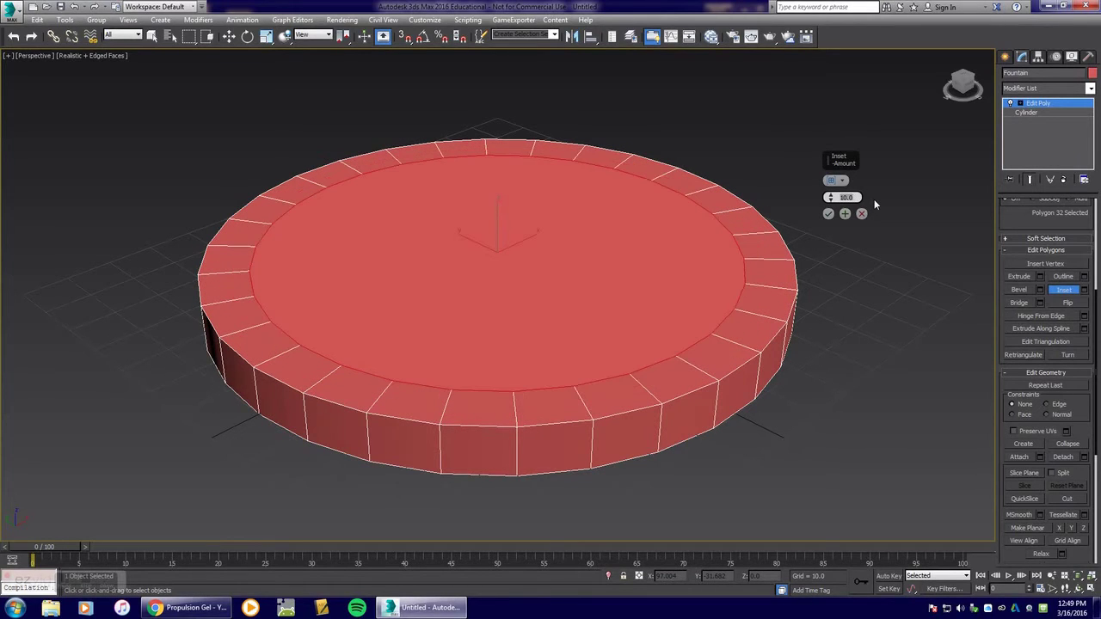
left_click(829, 214)
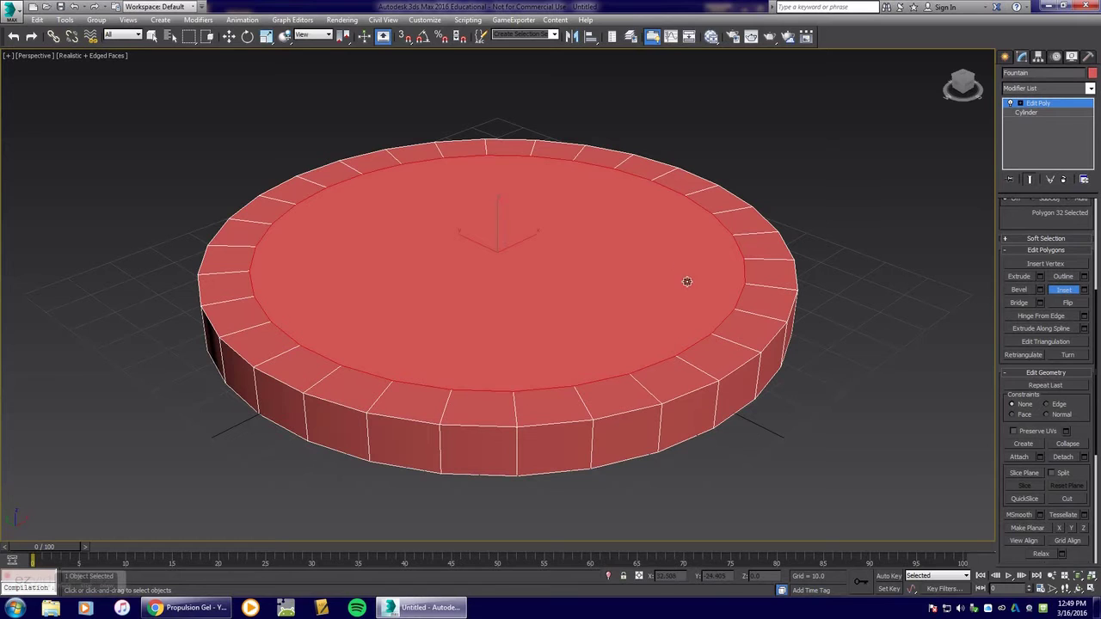
Extrude the inset polygon downward to hollow out the basin, then inset its floor to a small central circle.
left_click(1010, 277)
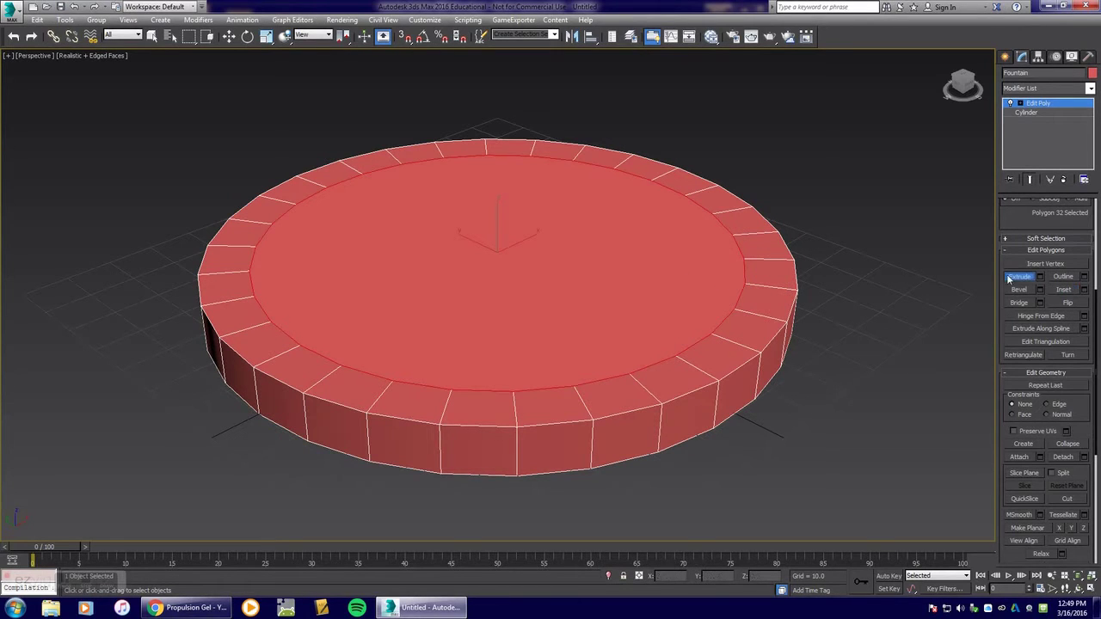
left_click_drag(599, 230, 597, 285)
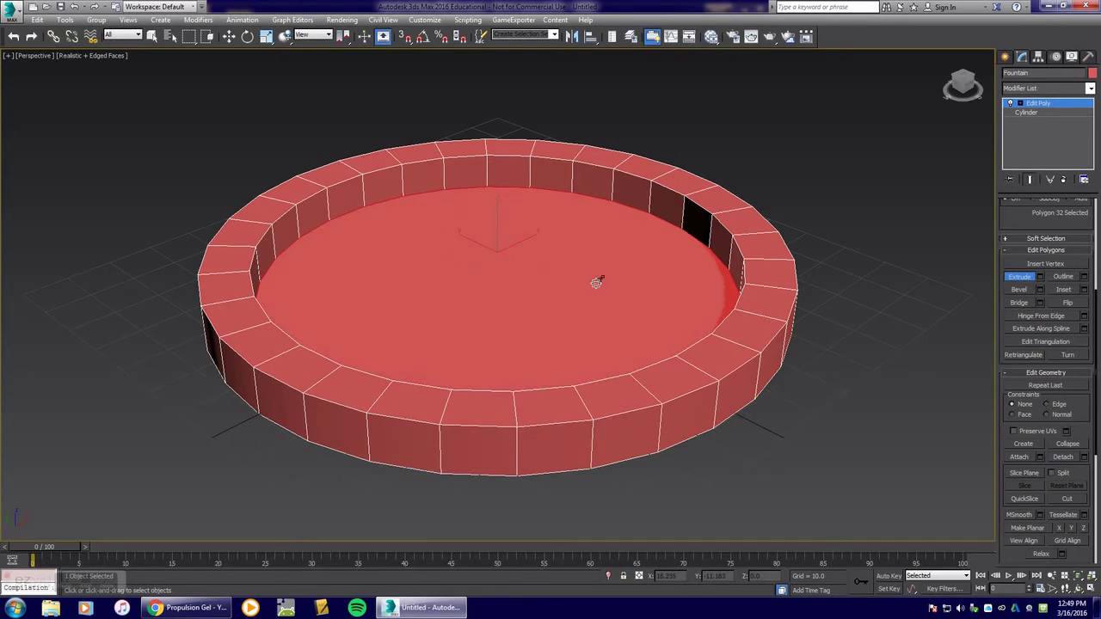
left_click(1071, 290)
left_click_drag(582, 231, 608, 515)
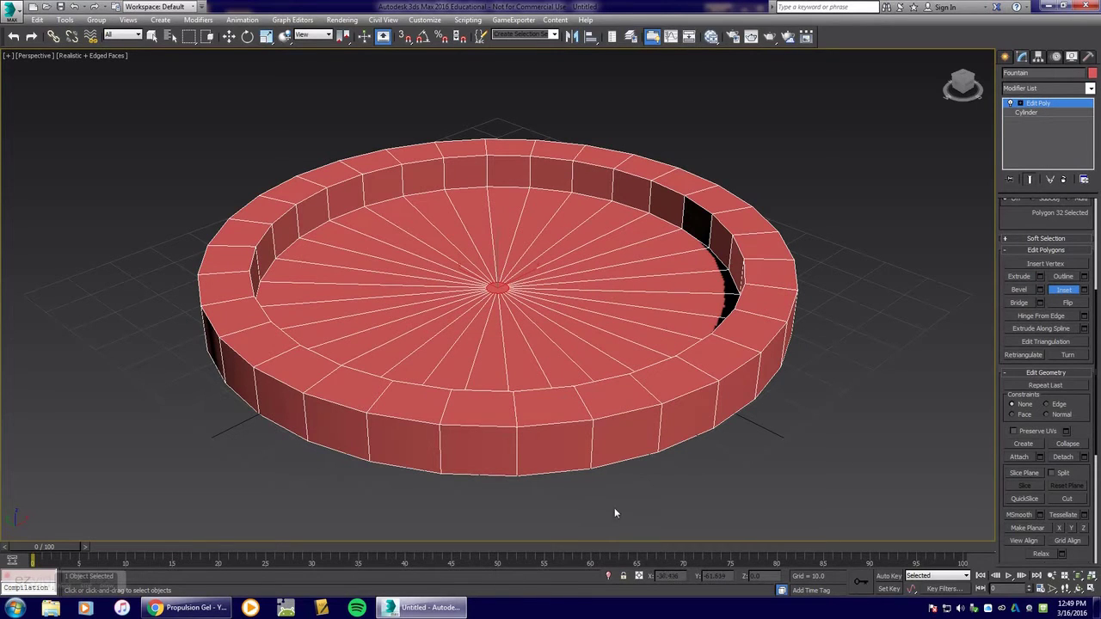
Extrude the small central polygon upward into a short post, to a height of about Z 4.8, and clear the polygon selection.
left_click(1019, 277)
left_click_drag(499, 283, 501, 266)
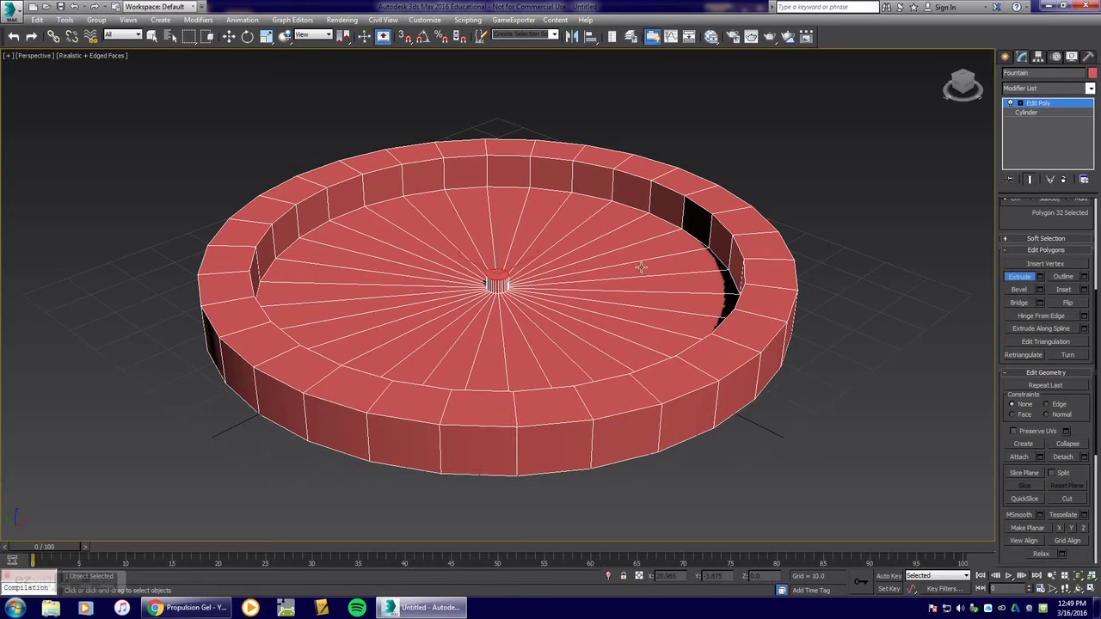
left_click(1008, 278)
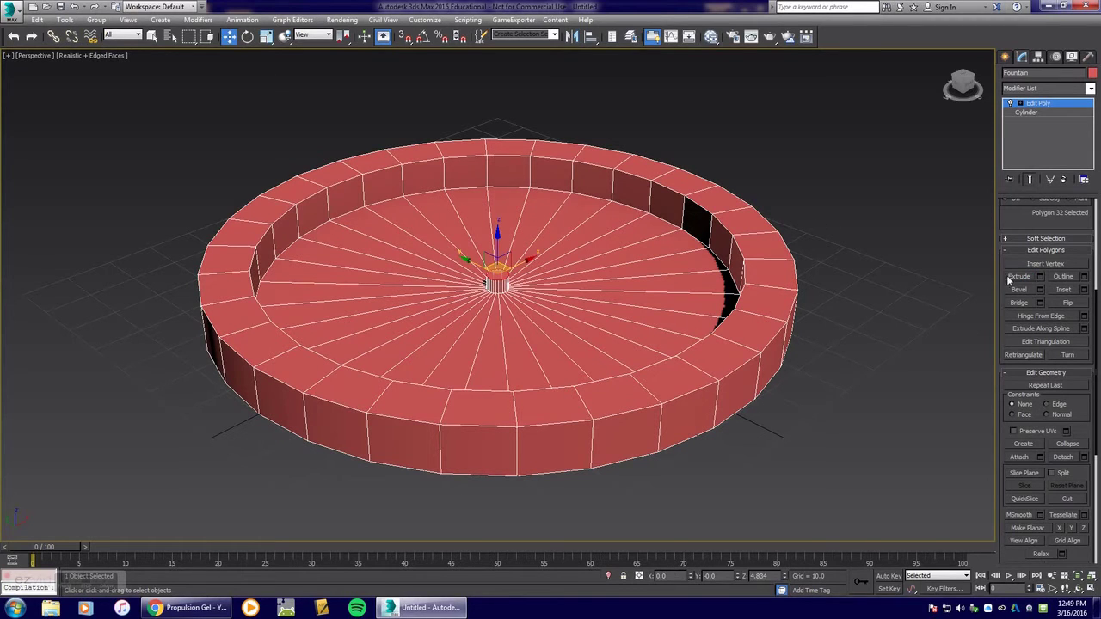
left_click(152, 36)
left_click(327, 129)
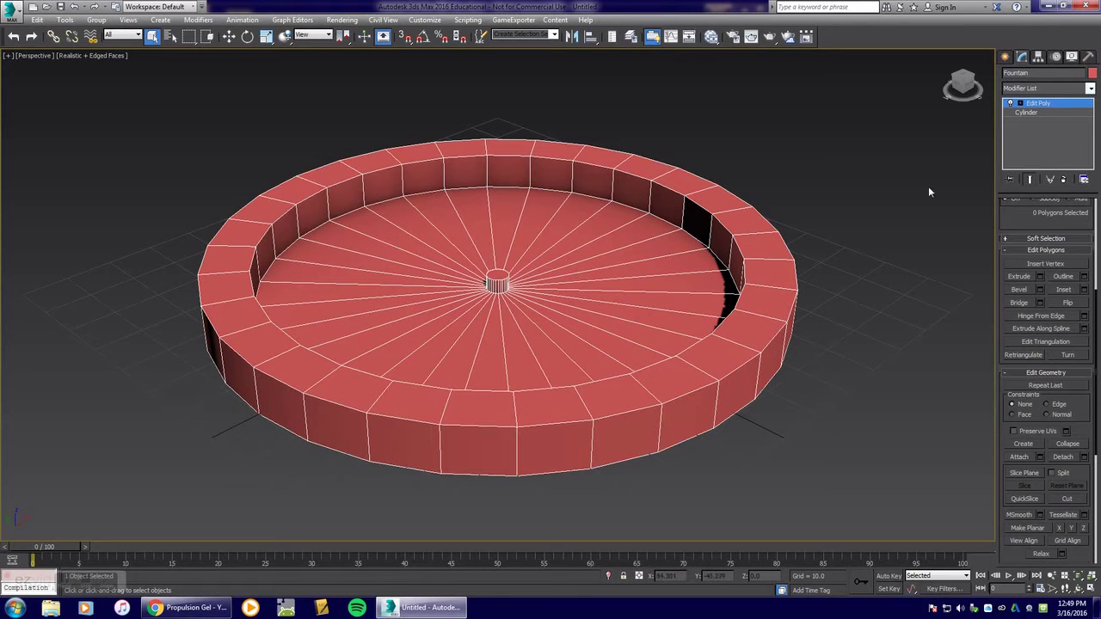
Create a Super Spray particle emitter with an icon size of about 18 beside the fountain and advance the timeline to frame 15.
mouse_move(840, 329)
middle_mouse_down("alt")
mouse_move(828, 312)
mouse_move(804, 312)
mouse_move(828, 319)
middle_mouse_up("alt")
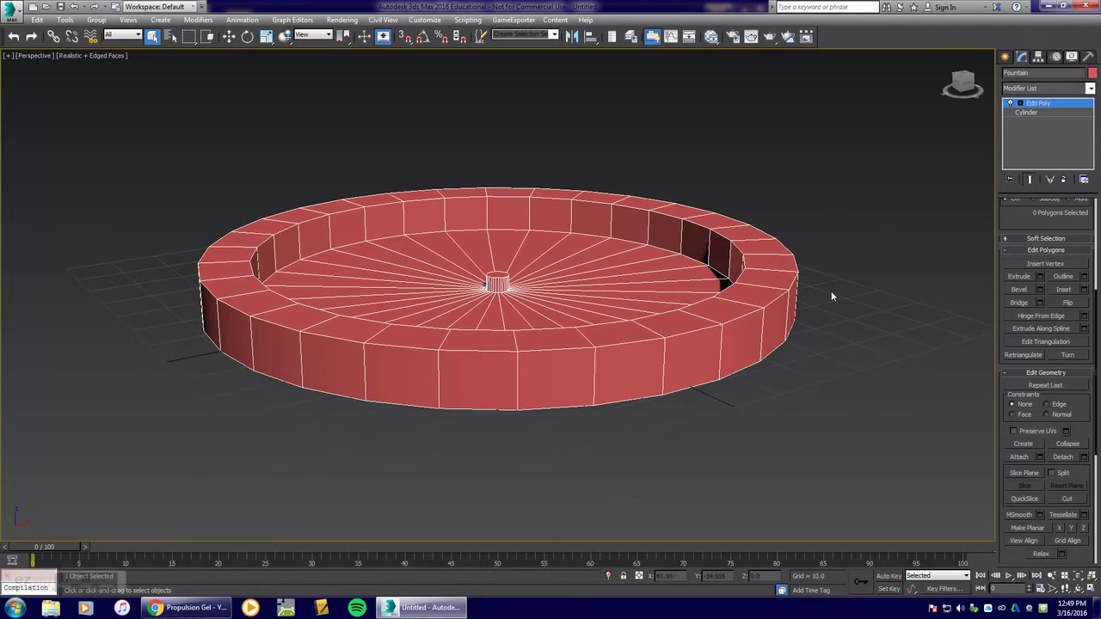
left_click(1008, 57)
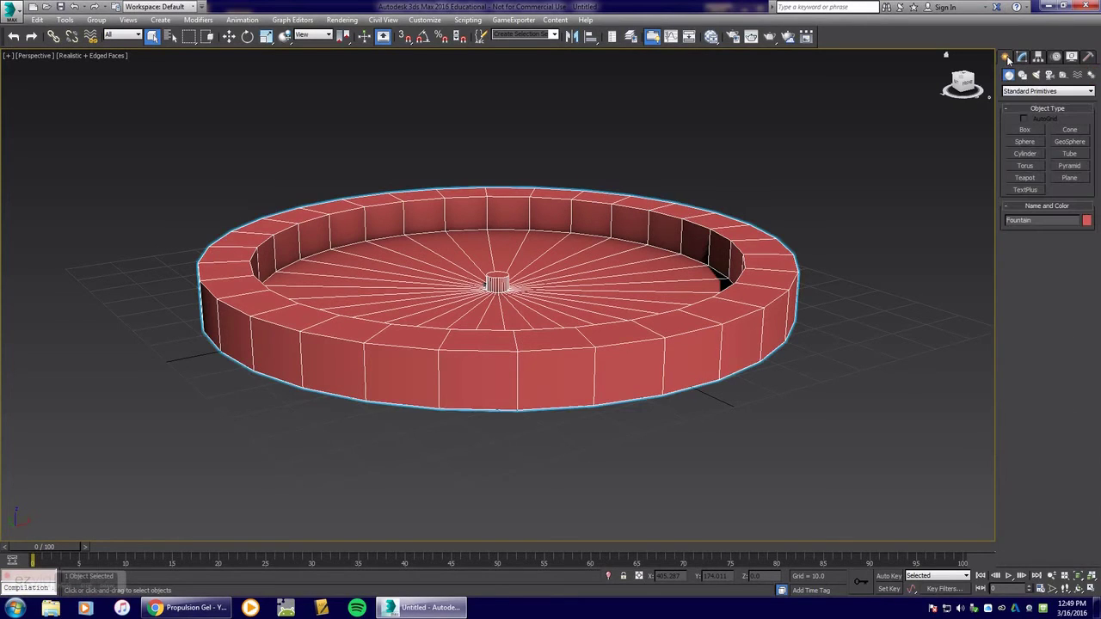
left_click(1073, 92)
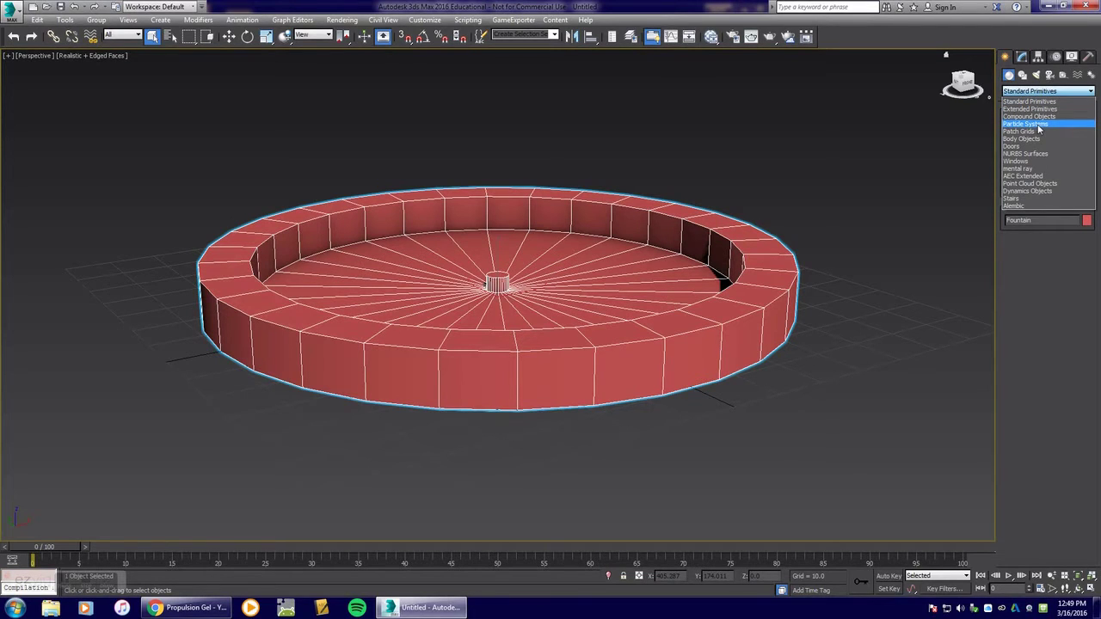
left_click(1032, 123)
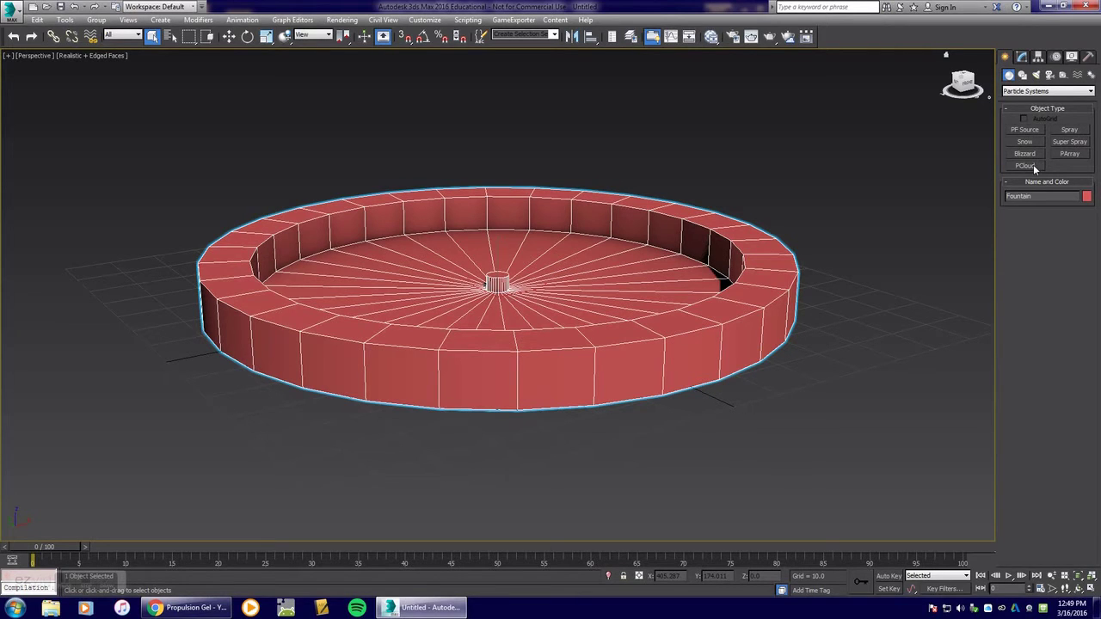
left_click(1070, 142)
left_click_drag(826, 217, 854, 241)
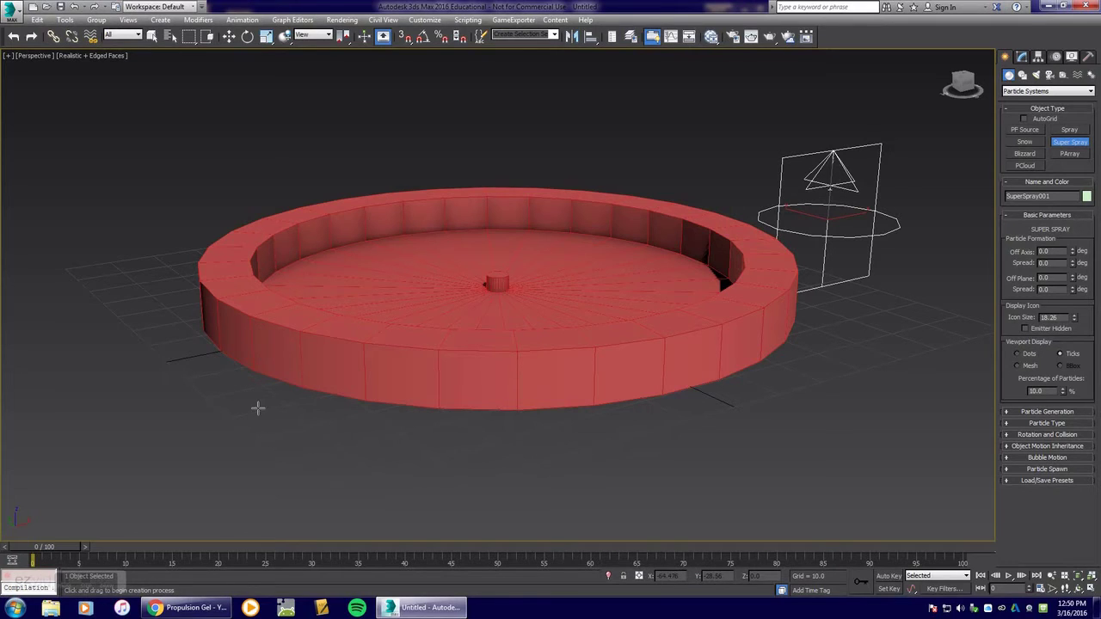
left_click(44, 551)
left_click_drag(45, 551, 176, 555)
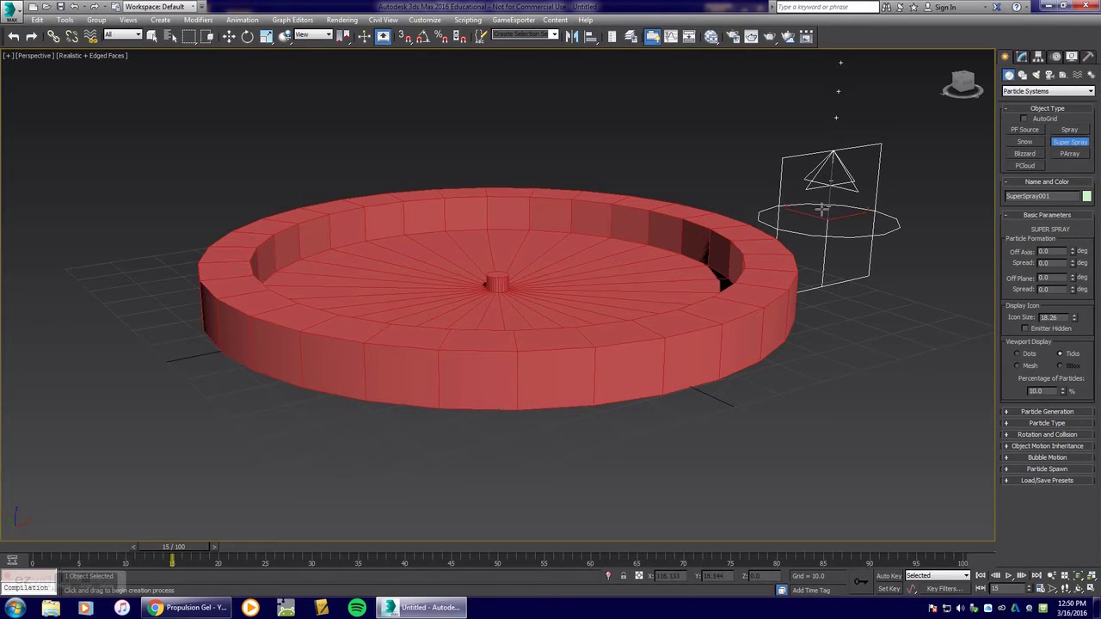
Move the Super Spray emitter to the world origin, with X, Y and Z all at 0.
left_click(229, 37)
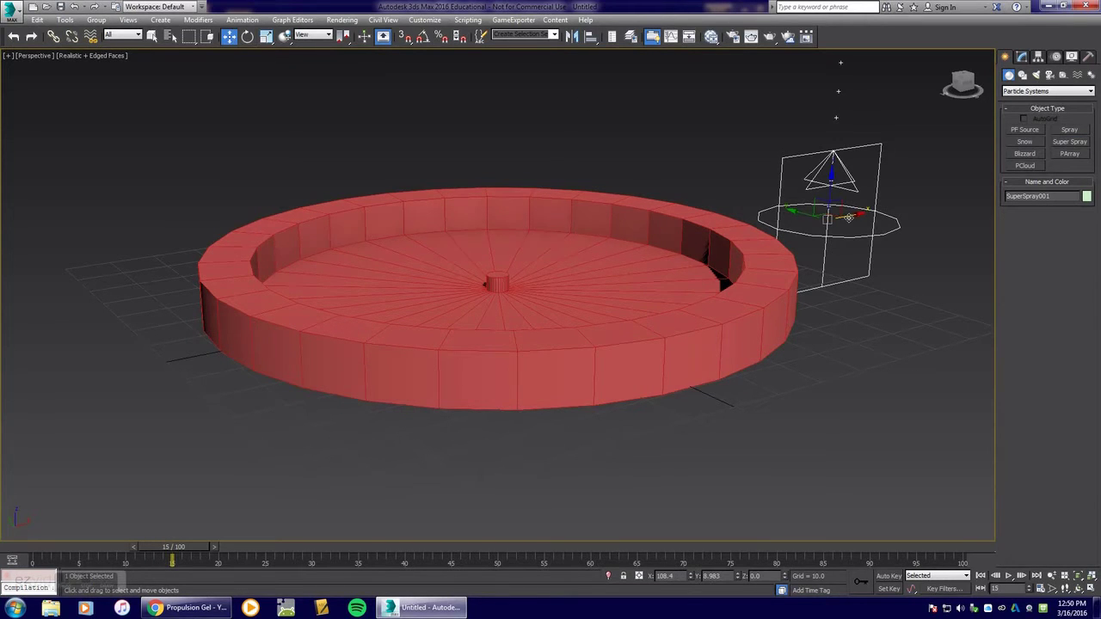
mouse_move(827, 220)
left_mouse_down()
mouse_move(521, 290)
mouse_move(528, 282)
left_mouse_up()
key("ctrl+z")
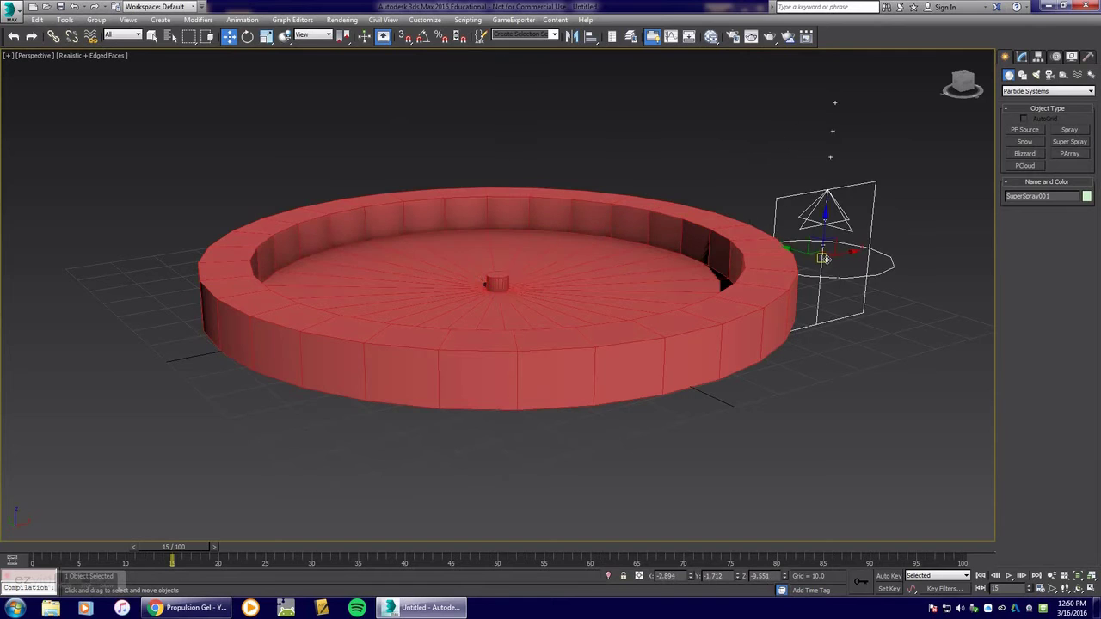
right_click(691, 575)
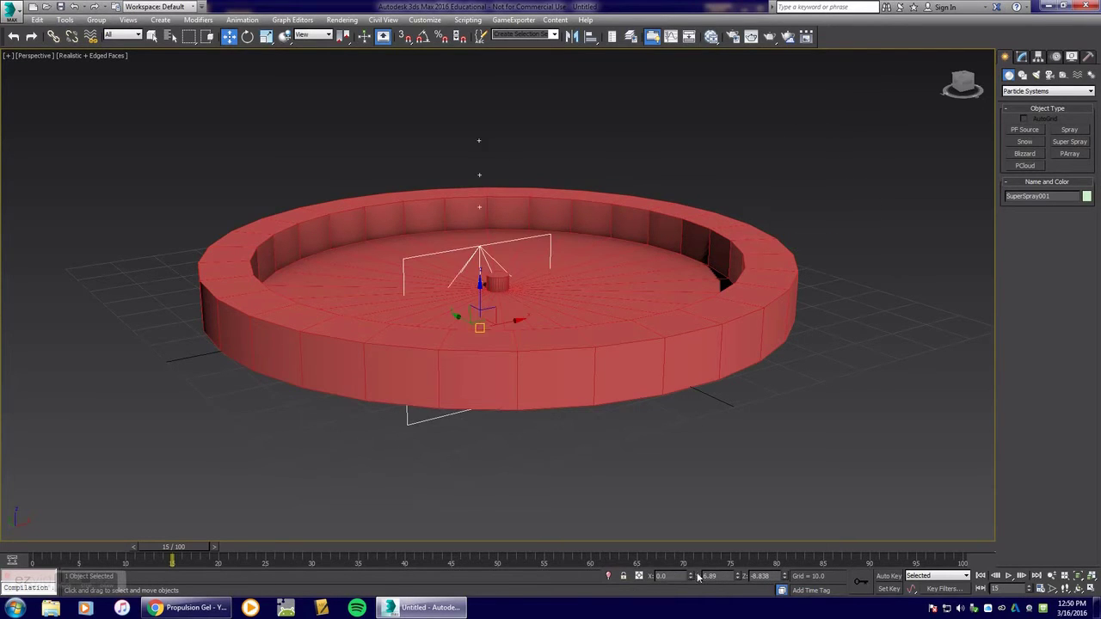
right_click(737, 575)
right_click(782, 575)
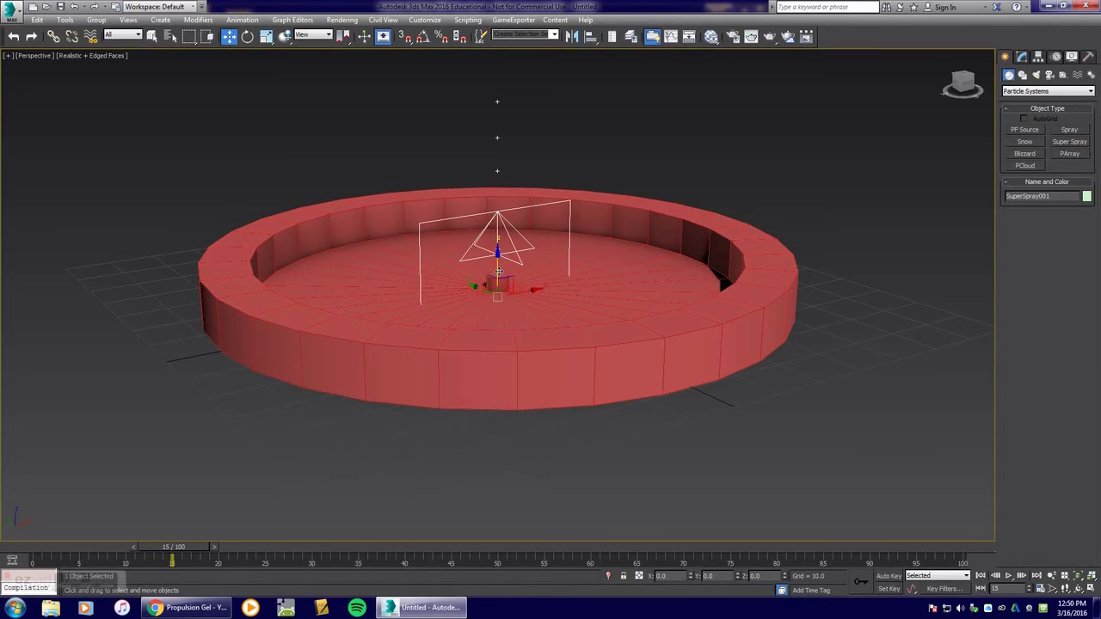
Raise the emitter vertically to the top of the fountain's central post, at about Z 4.9.
mouse_move(498, 272)
left_mouse_down()
mouse_move(487, 236)
mouse_move(498, 257)
left_mouse_up()
scroll(497, 253, "up", 4)
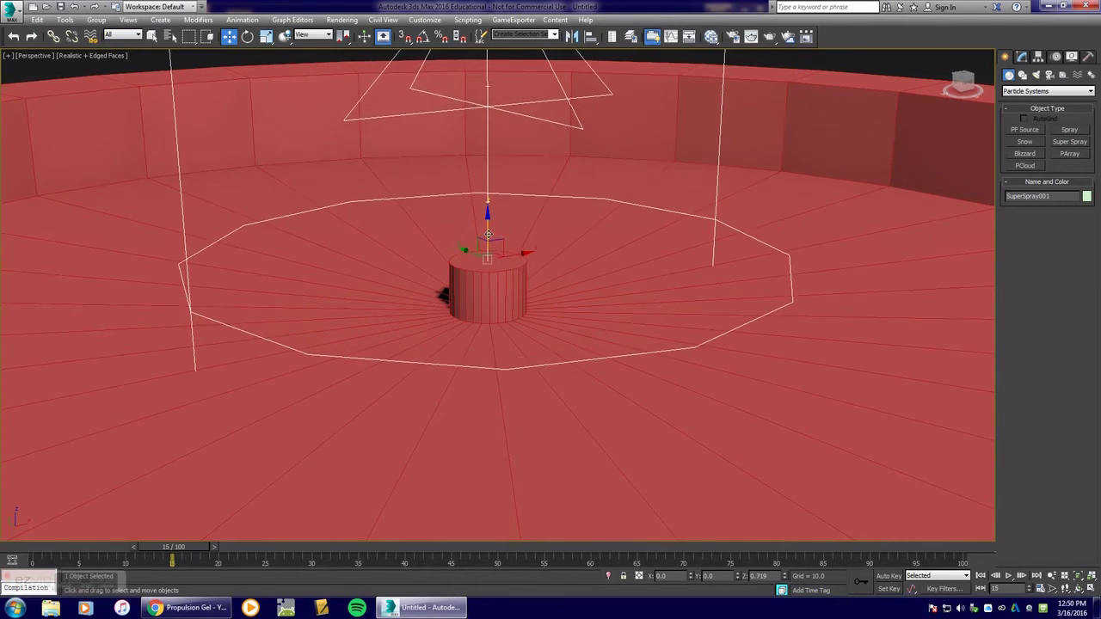
scroll(498, 257, "down", 5)
scroll(491, 241, "up", 2)
middle_click_drag(491, 241, 508, 408)
scroll(523, 347, "down", 3)
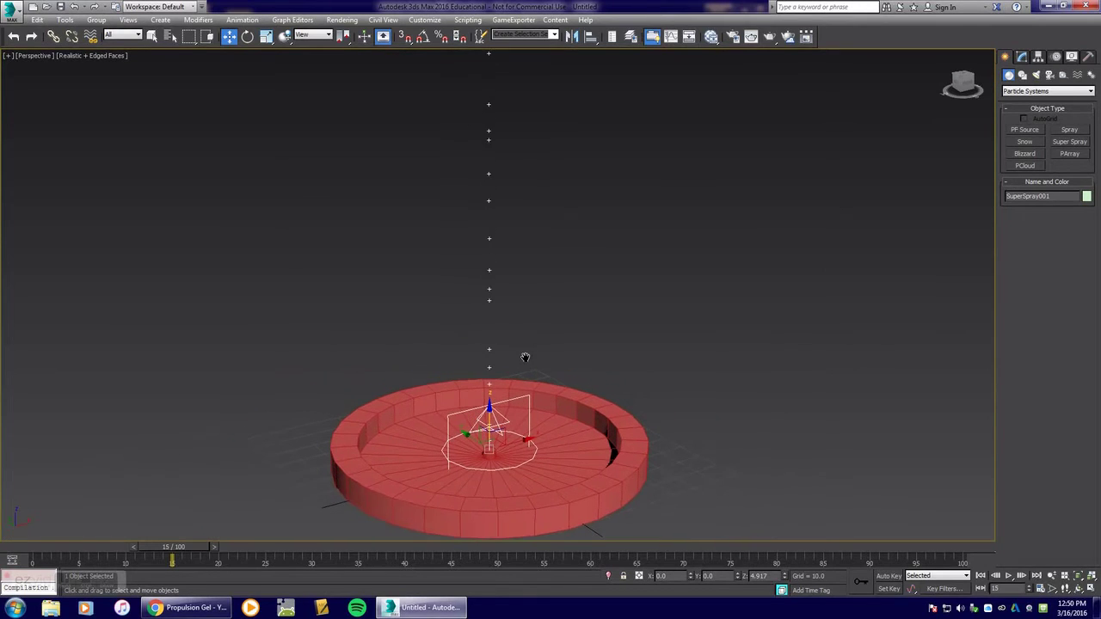
Try different Off Axis angles for the Super Spray emitter and return the value to 0.
left_click(1022, 56)
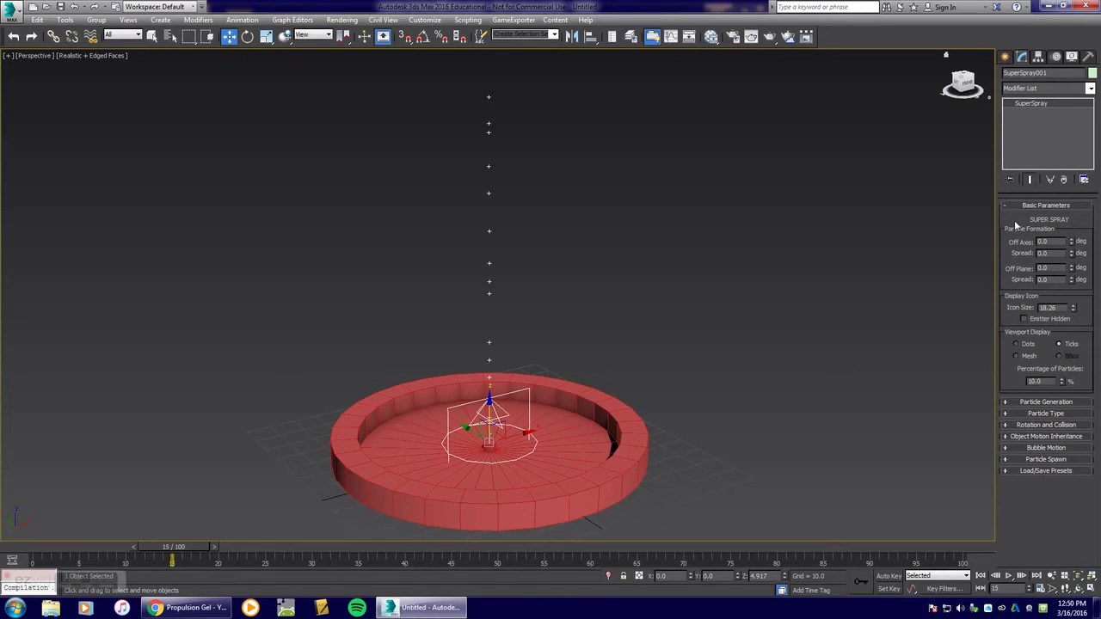
left_click_drag(1072, 244, 1088, 210)
left_click_drag(6, 266, 1095, 227)
mouse_move(11, 240)
left_mouse_down()
mouse_move(14, 229)
mouse_move(1, 251)
left_mouse_up()
left_click(1067, 243)
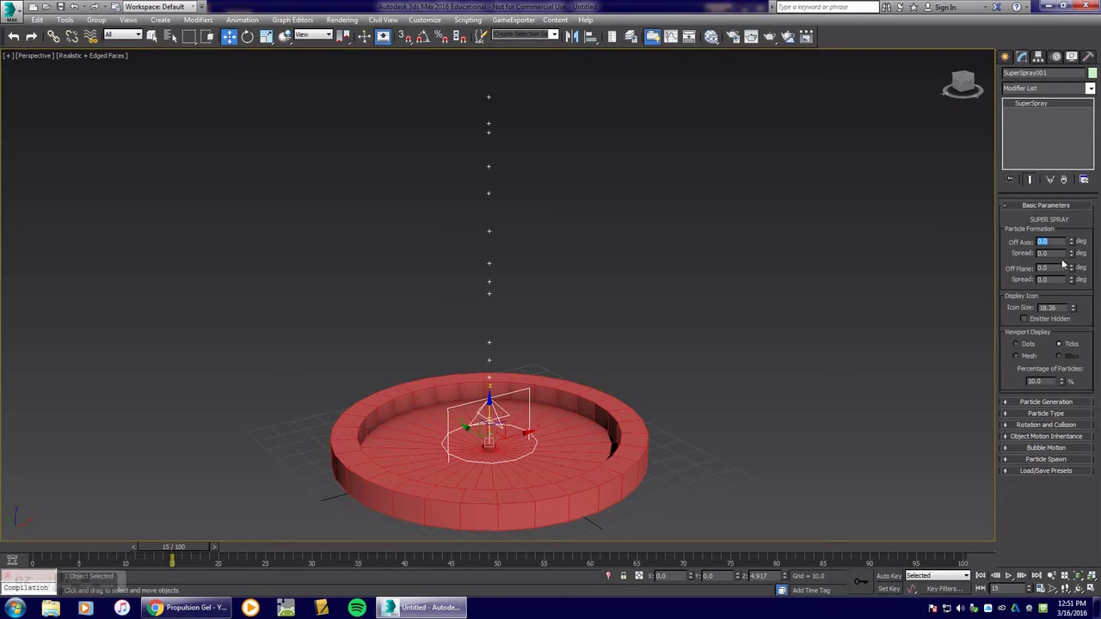
Set the emitter's Off Axis spread to 25 degrees and Off Plane spread to 180 degrees, with an icon size of about 6.6.
left_click_drag(1074, 226, 13, 205)
left_click_drag(29, 223, 29, 199)
type("25")
key("Return")
left_click_drag(1072, 268, 1067, 213)
left_click_drag(1090, 302, 8, 272)
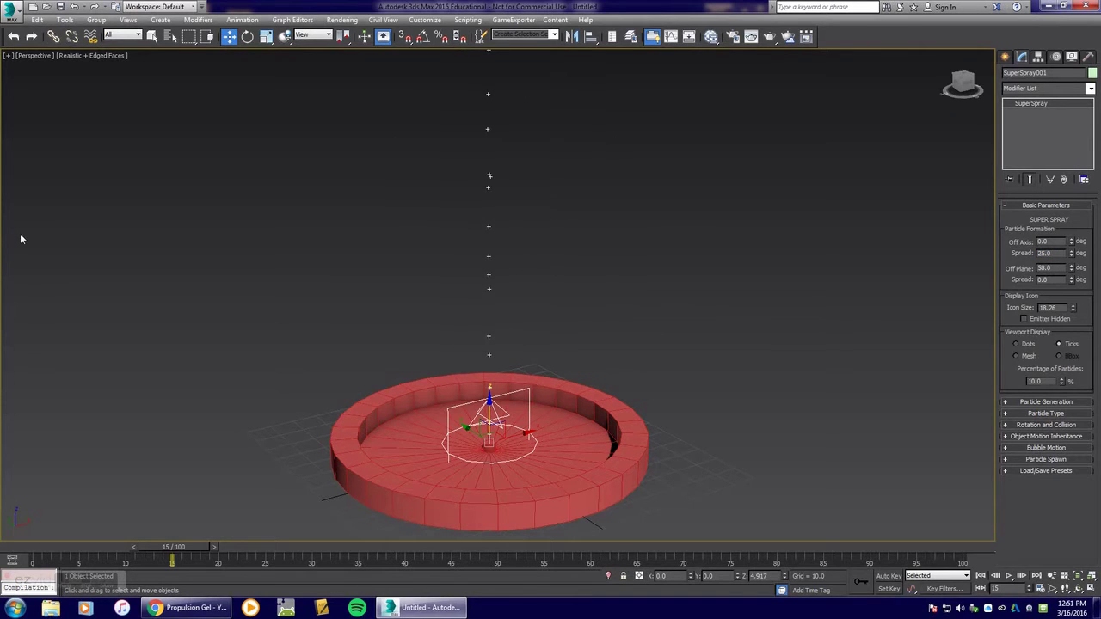
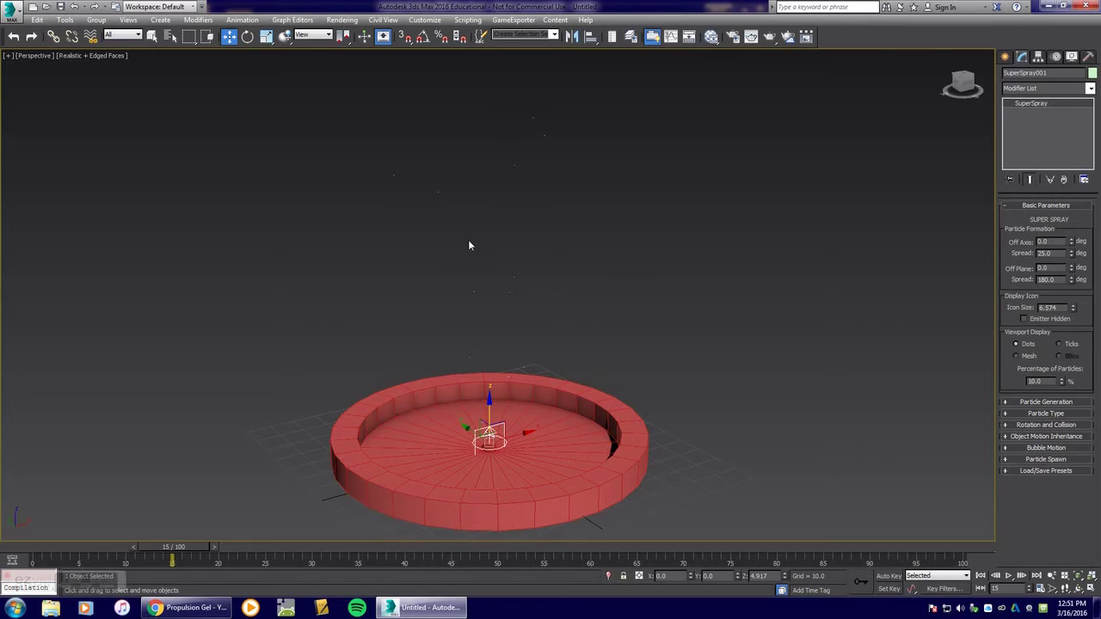
Set the viewport percentage of particles to 50% and display the particles as ticks.
left_click(1060, 344)
left_click(1017, 355)
left_click_drag(1046, 381, 988, 381)
left_click(1055, 381)
left_click_drag(1054, 381, 967, 380)
type("50")
key("Return")
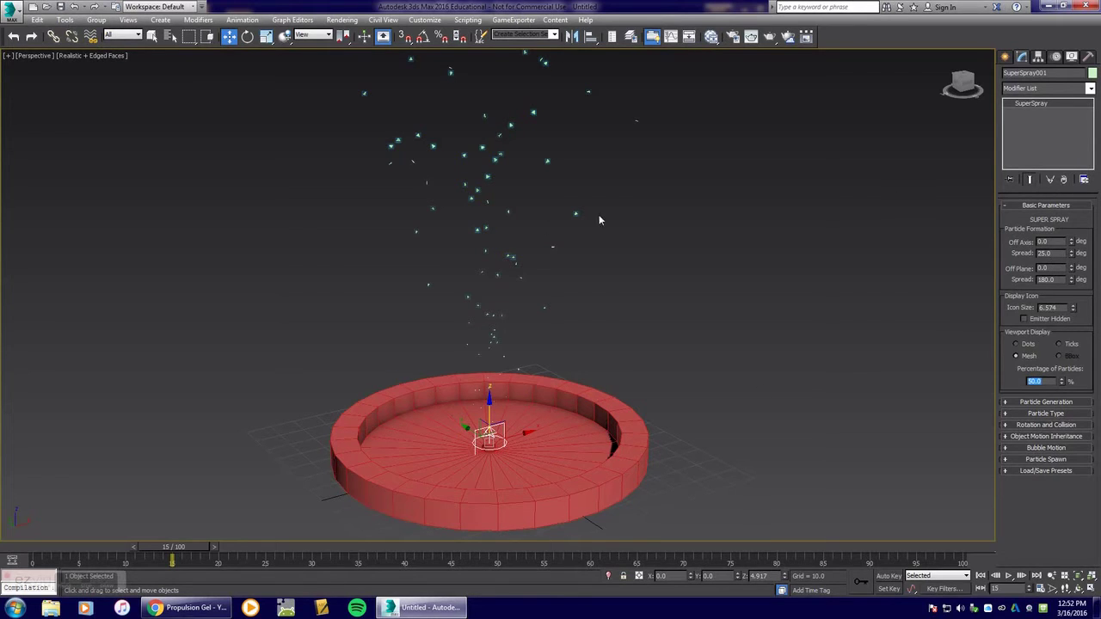
left_click(1059, 344)
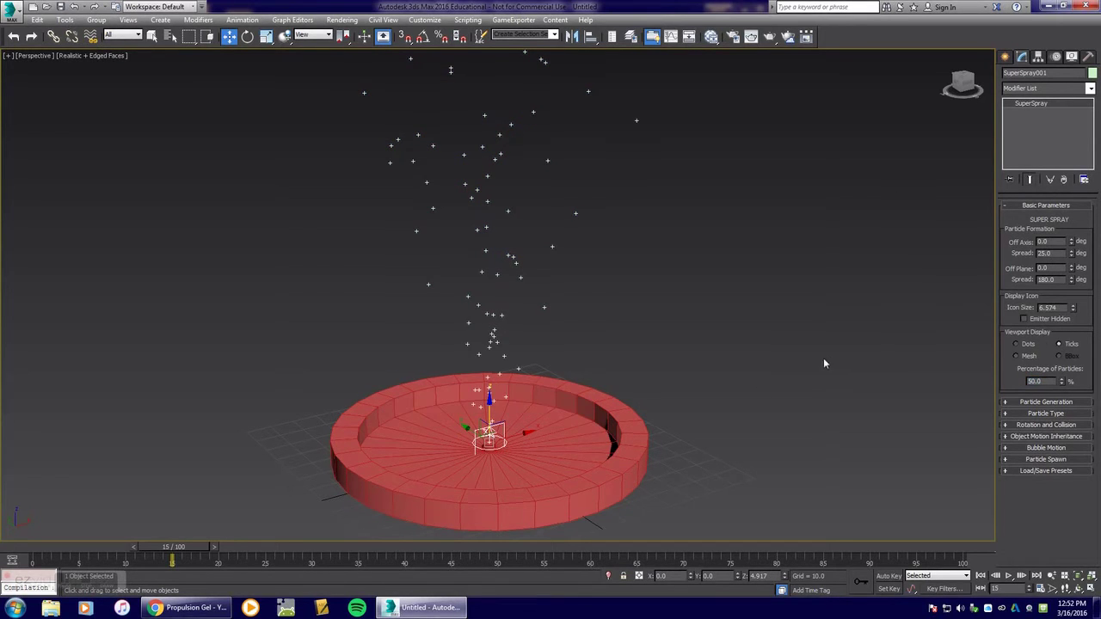
Try a viewport particle percentage of 100% and return it to 50%.
mouse_move(1062, 381)
left_mouse_down()
mouse_move(1055, 287)
mouse_move(1067, 376)
mouse_move(1057, 390)
left_mouse_up()
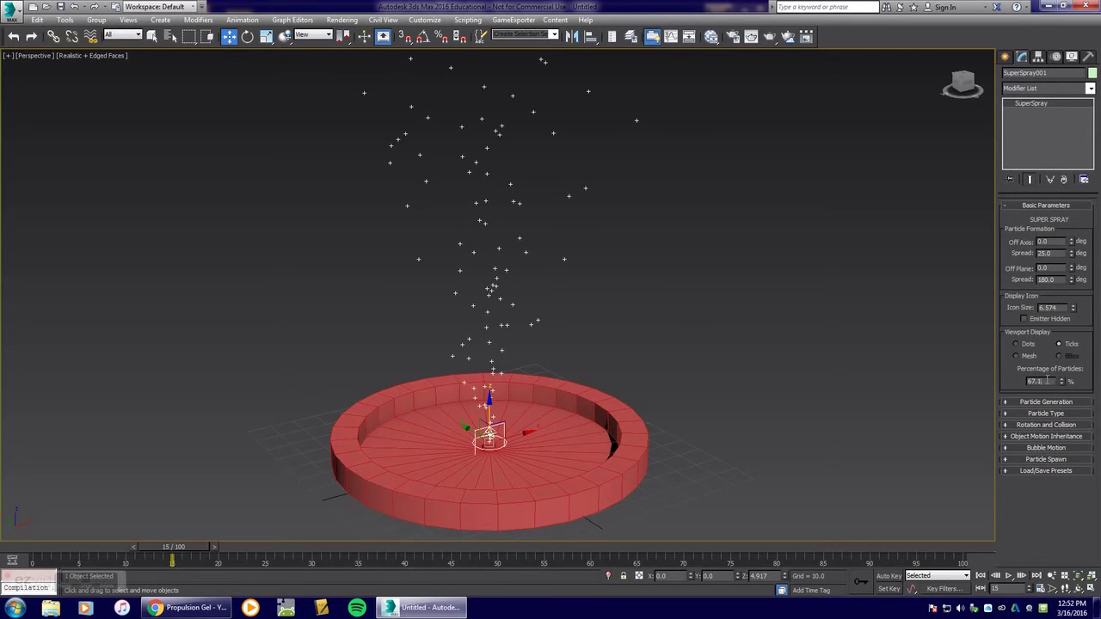
type("100")
key("Return")
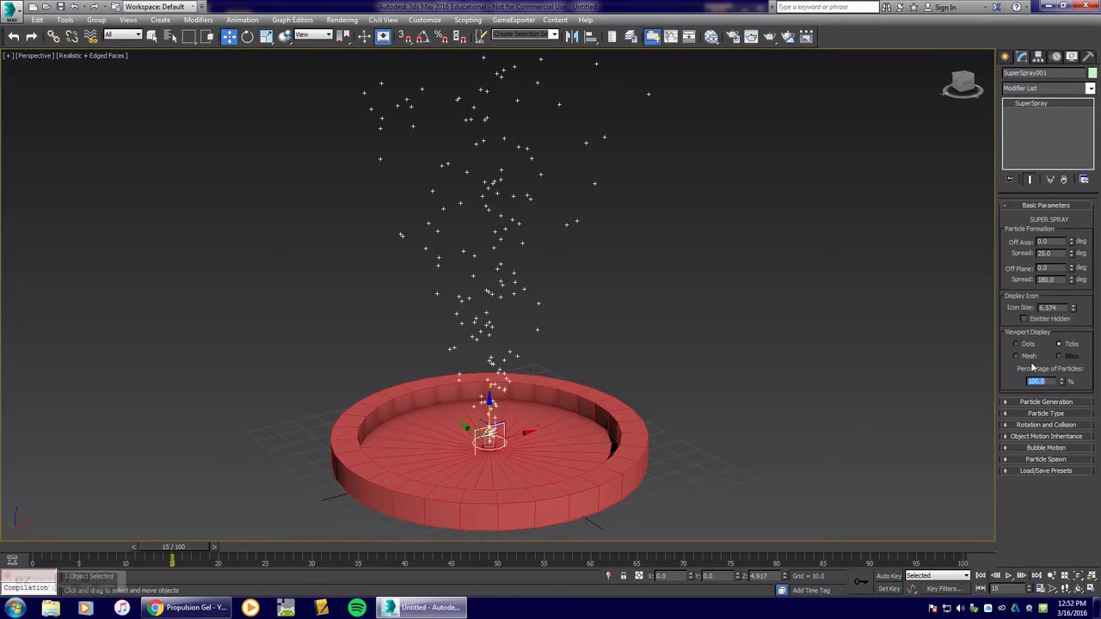
type("50")
key("Return")
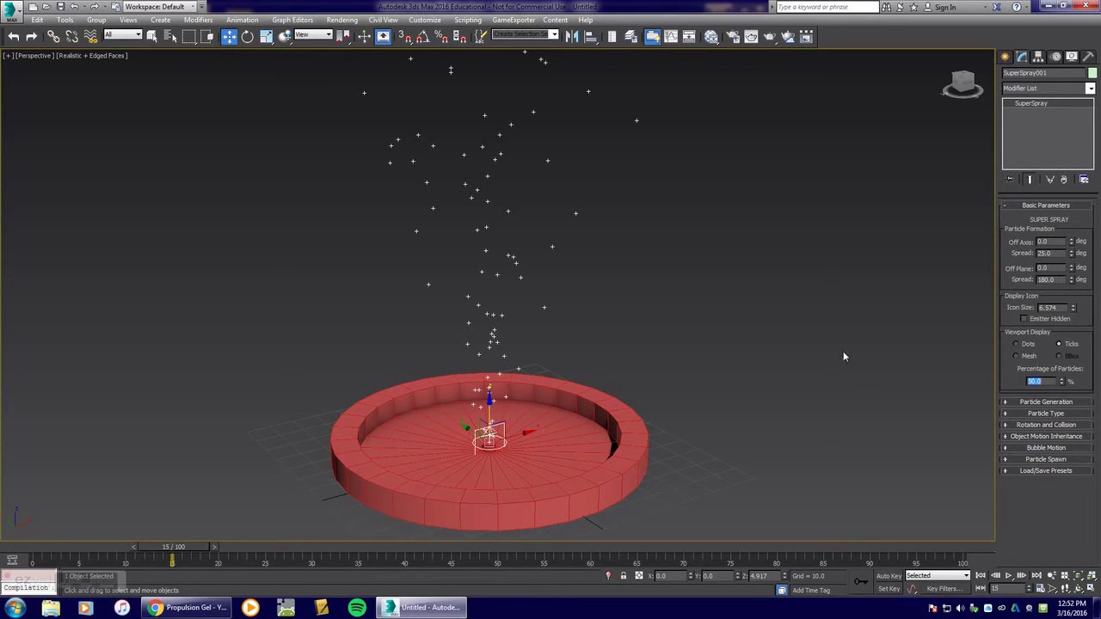
Open the Particle Generation settings and scrub the timeline from frame 0 to frame 17 to examine the start of the emission.
left_click(1015, 402)
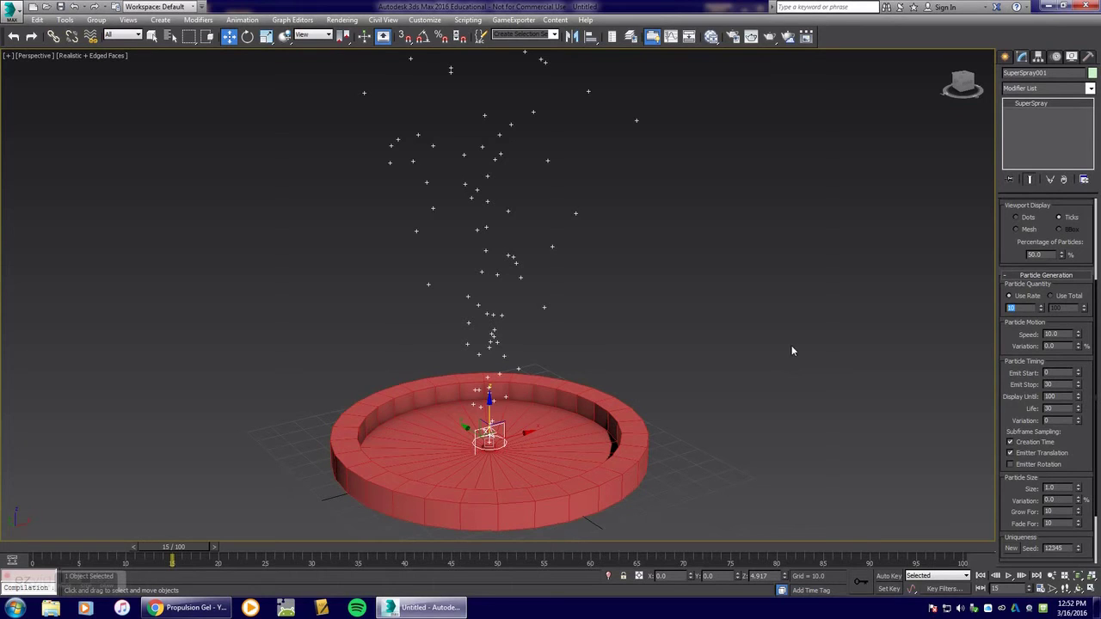
key("Tab")
double_click(1067, 347)
double_click(1046, 373)
left_click_drag(174, 548, 58, 548)
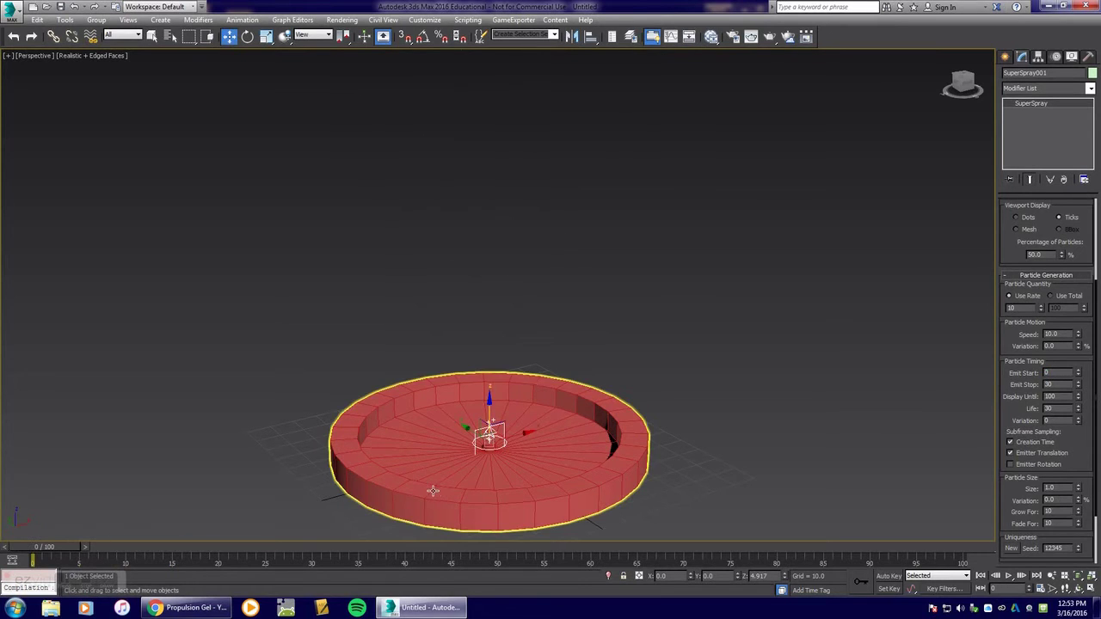
key("q")
left_click_drag(51, 550, 208, 530)
key("w")
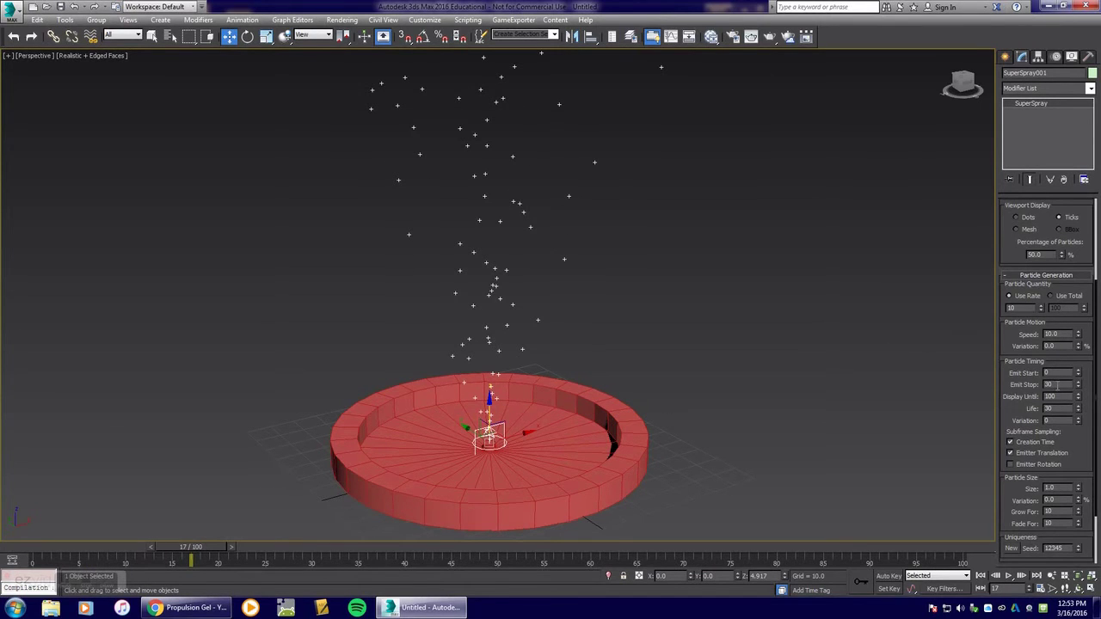
Scrub the timeline through frames 30, 42 and 60 and back to 25 to examine when particles stop emitting and disappear.
key("q")
left_click_drag(200, 548, 327, 548)
key("w")
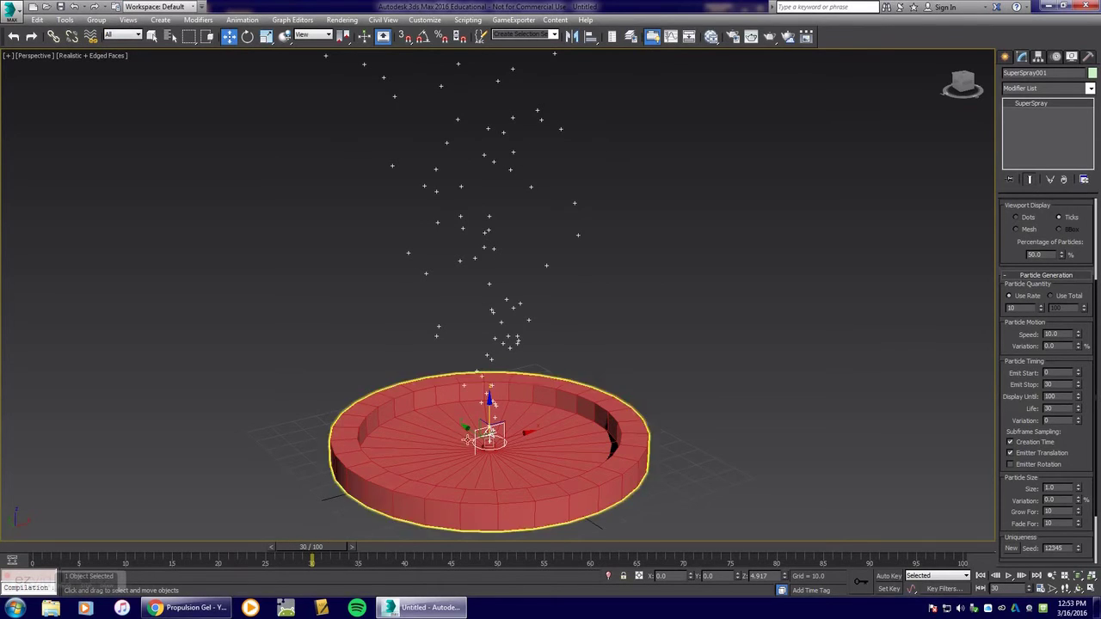
key("q")
left_click_drag(312, 548, 422, 540)
key("w")
scroll(621, 227, "down", 10)
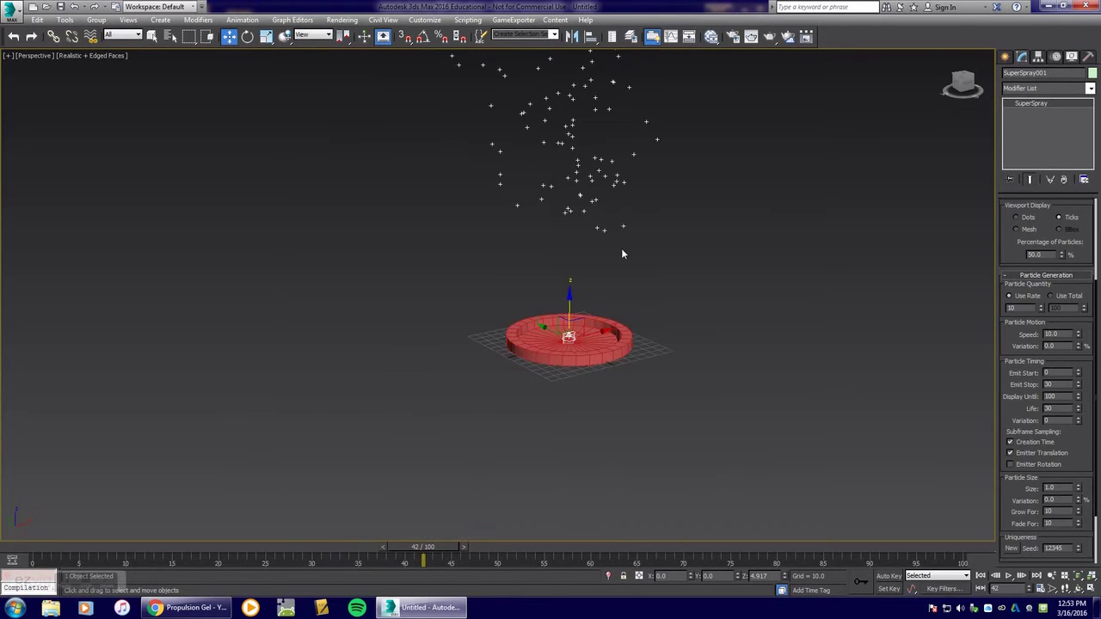
middle_click_drag(650, 284, 594, 282)
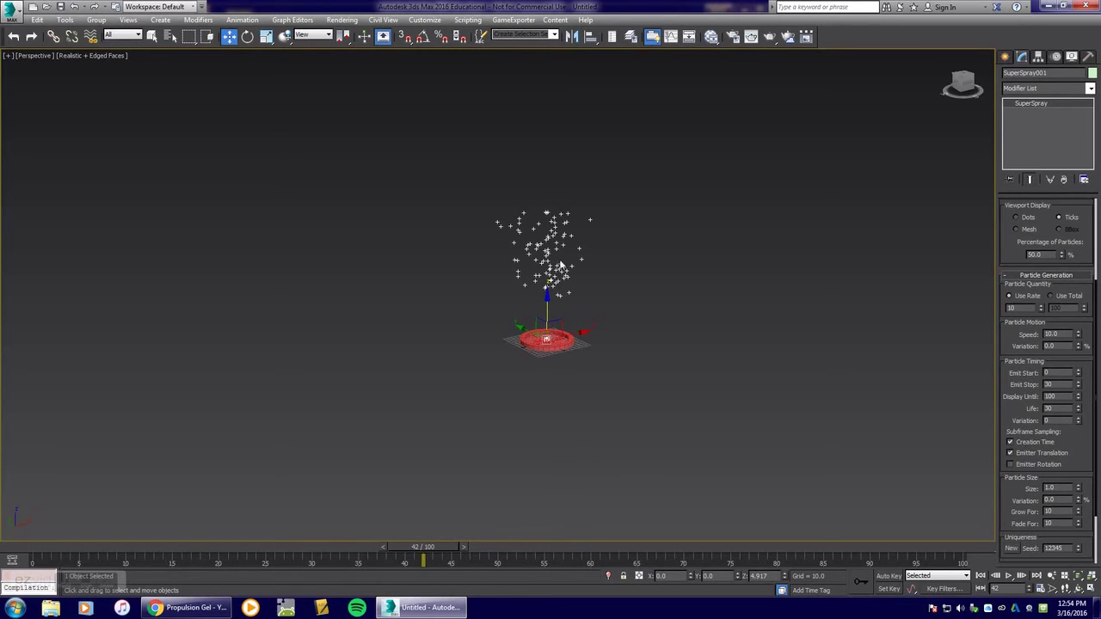
left_click_drag(419, 557, 579, 548)
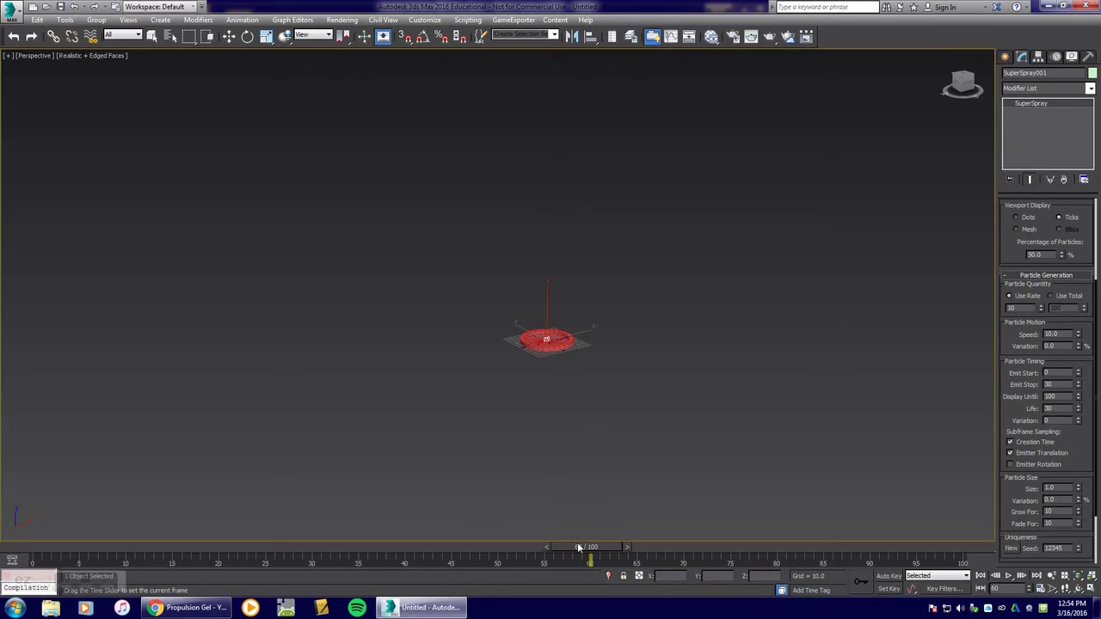
key("w")
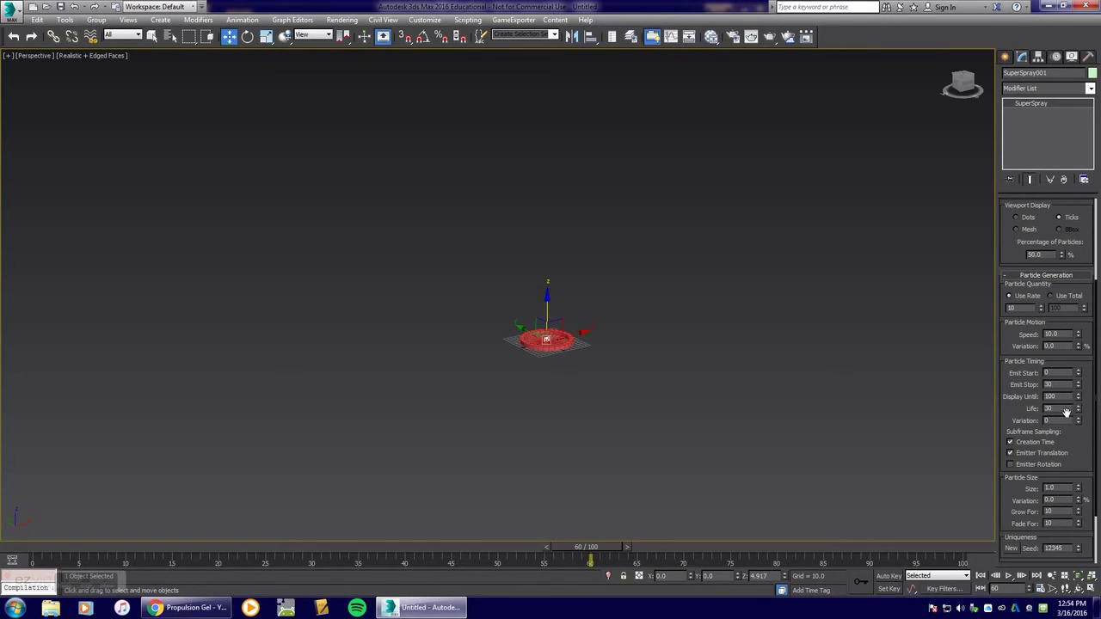
left_click_drag(594, 561, 267, 575)
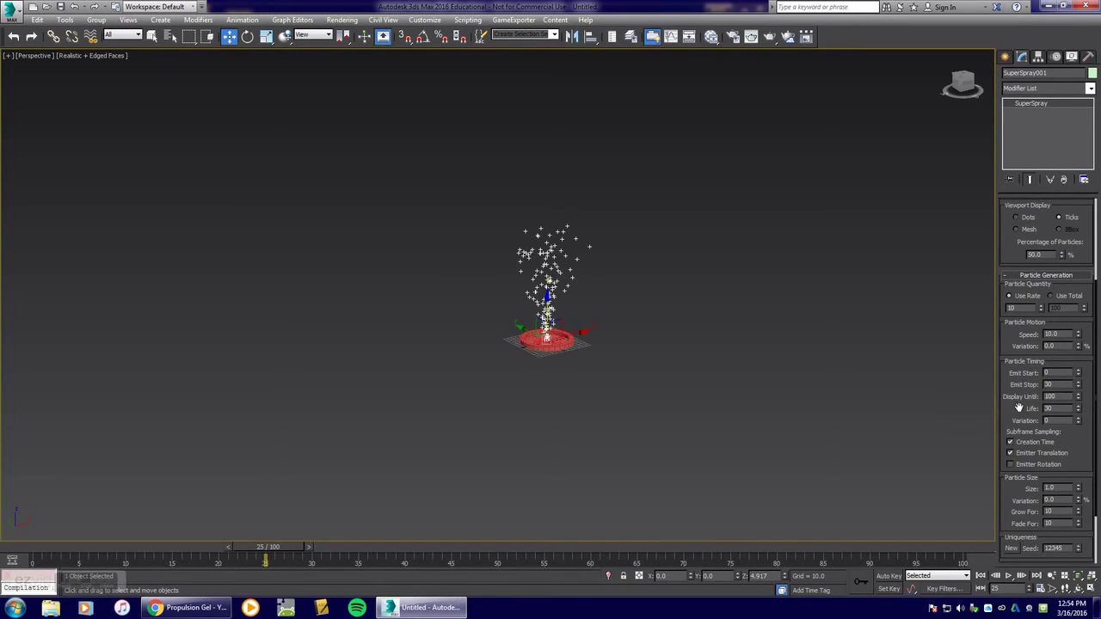
Try a particle Life of 100 and scrub the timeline to frame 100 to examine how long the particles last.
double_click(1051, 409)
type("100")
key("Return")
mouse_move(267, 548)
left_mouse_down()
mouse_move(520, 532)
mouse_move(552, 544)
left_mouse_up()
key("slash")
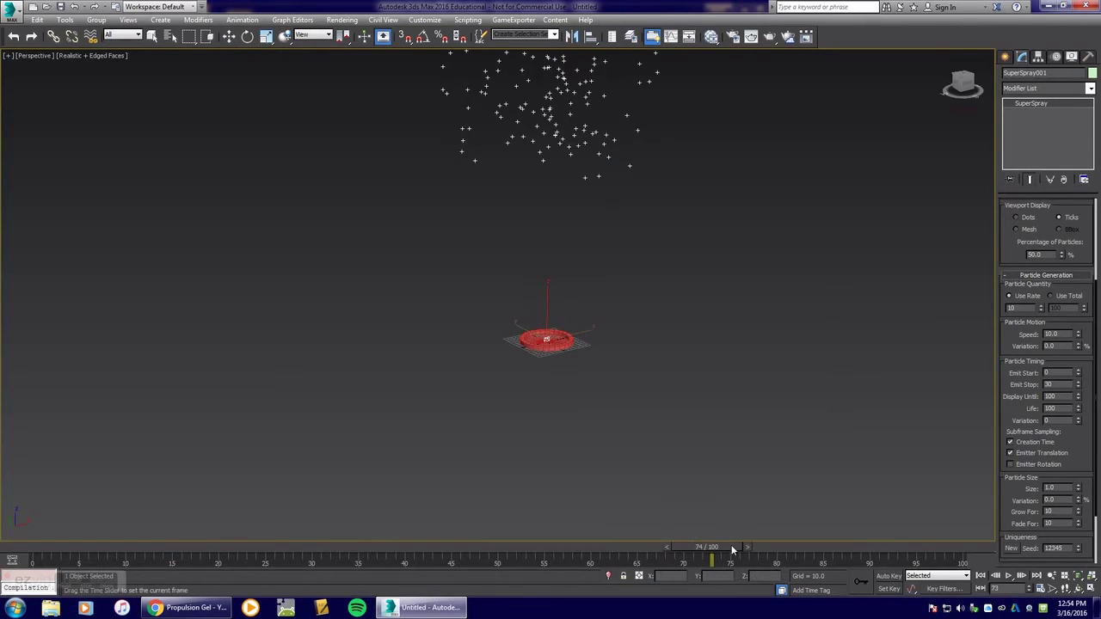
middle_click_drag(773, 334, 747, 360, "alt")
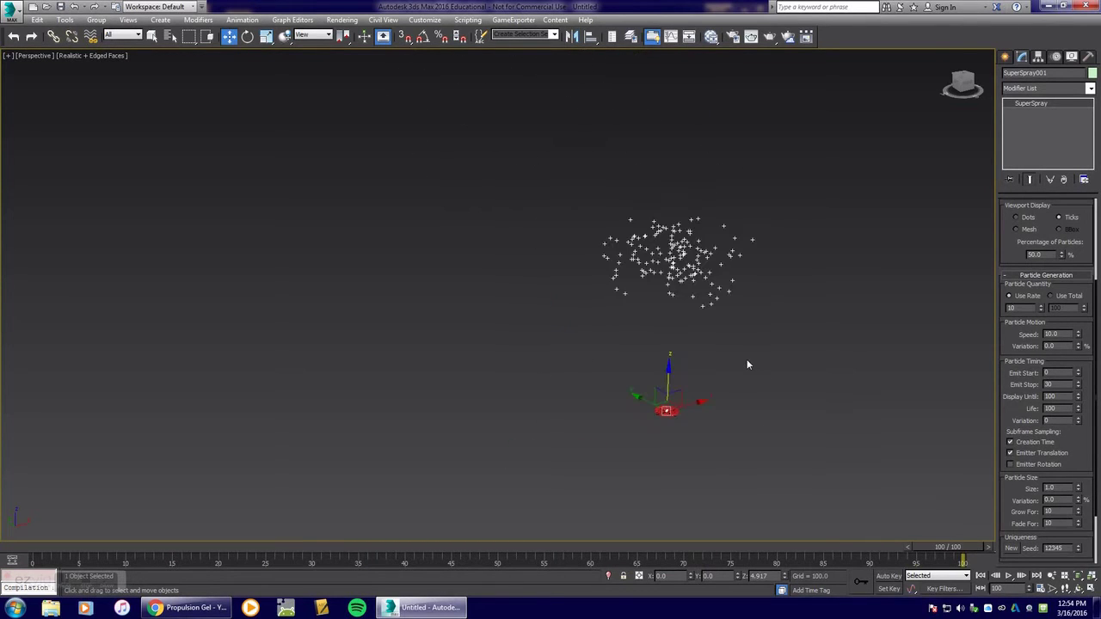
scroll(759, 356, "up", 5)
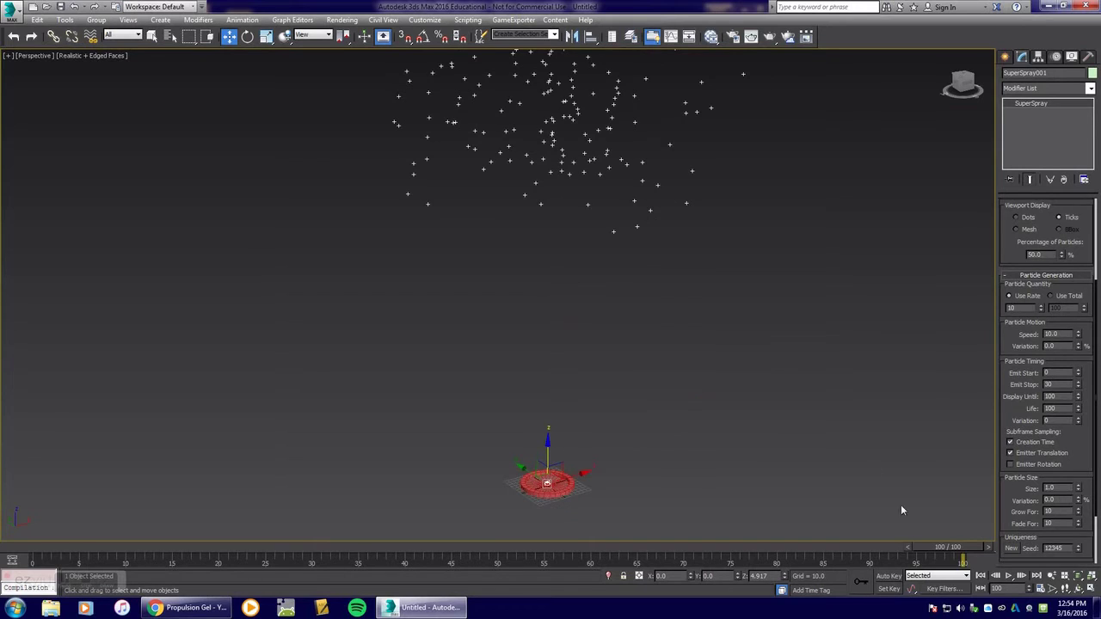
Set the particle Life back to 30 and return the timeline to frame 23.
left_click_drag(1056, 409, 1004, 408)
type("30")
key("Return")
left_click_drag(930, 548, 232, 547)
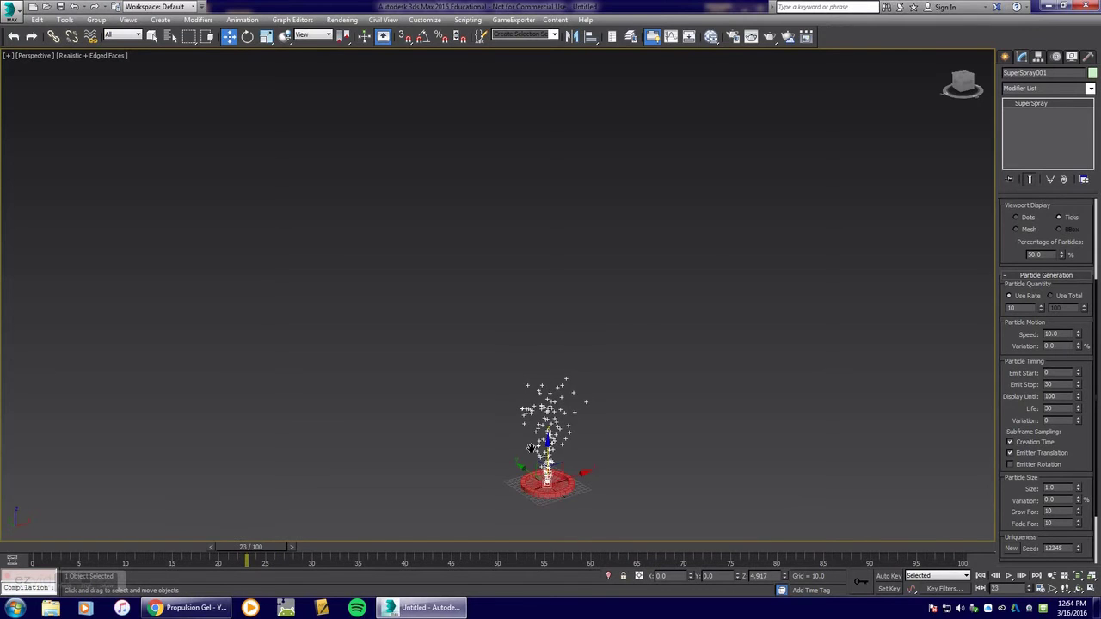
middle_click_drag(531, 448, 589, 376)
scroll(588, 376, "up", 6)
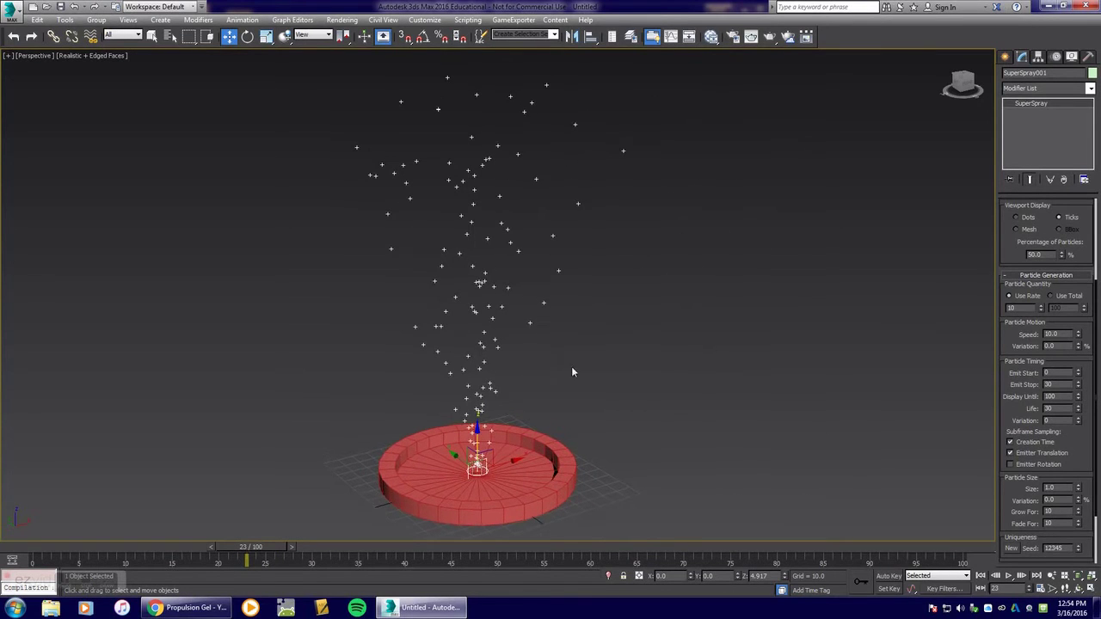
Display the Super Spray particles as meshes in the viewport.
left_click_drag(1069, 458, 1075, 361)
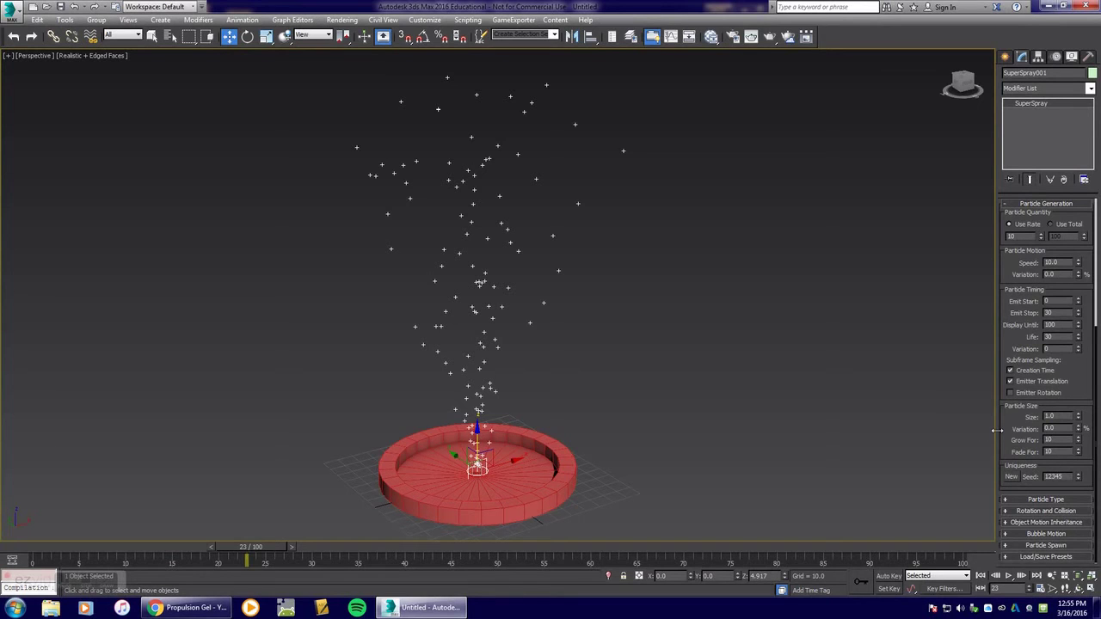
scroll(1075, 382, "up", 3)
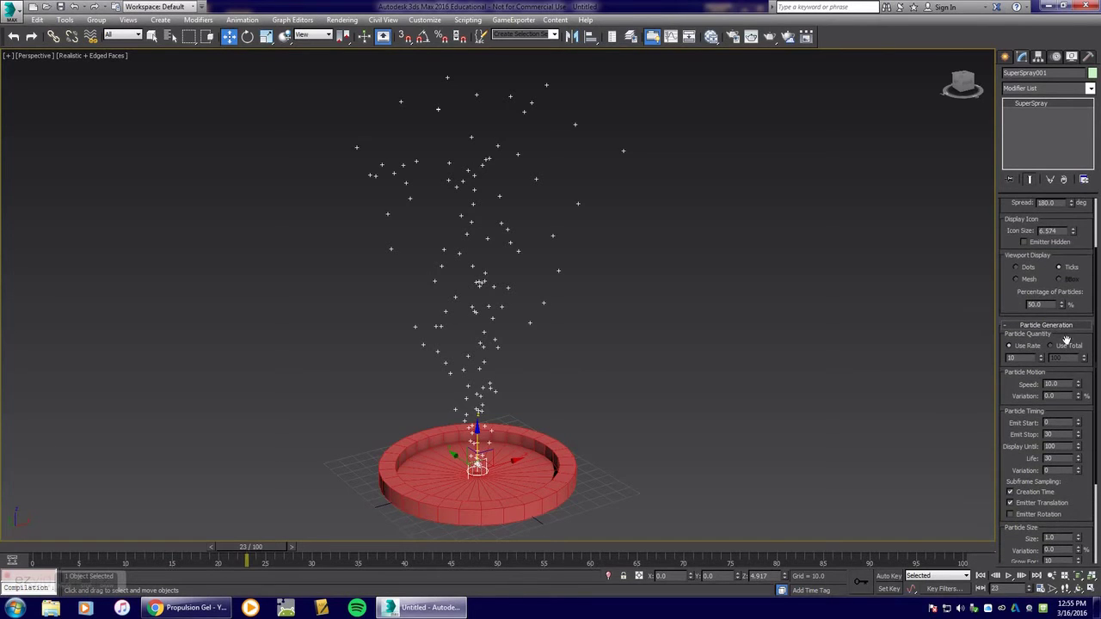
left_click(1015, 280)
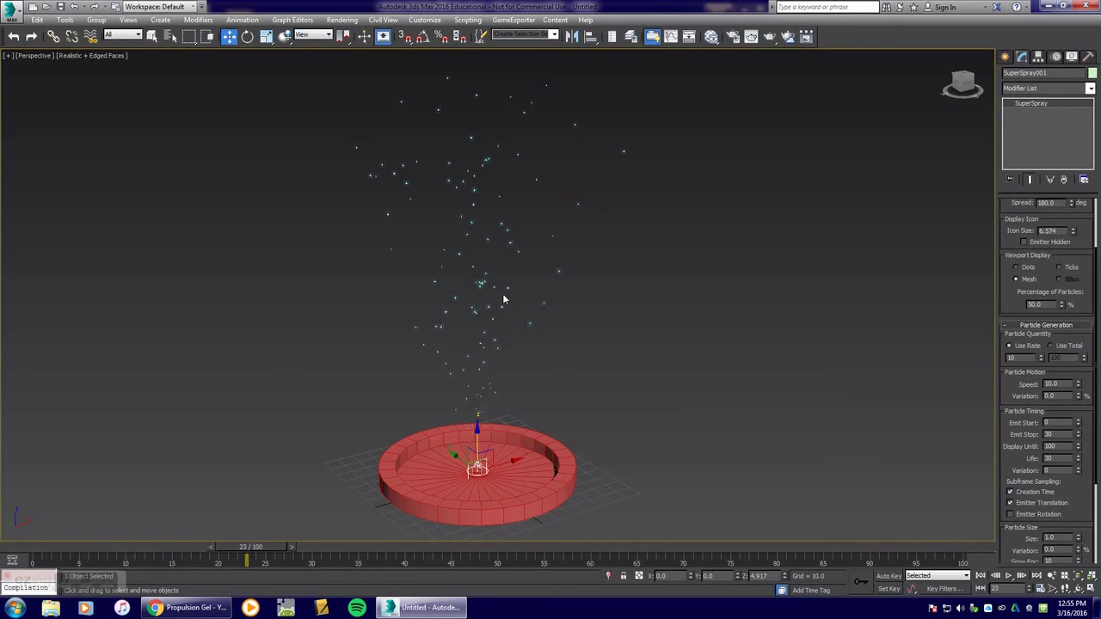
Set the particle Size to 10 and move the timeline to frame 25.
left_click_drag(1018, 436, 1022, 310)
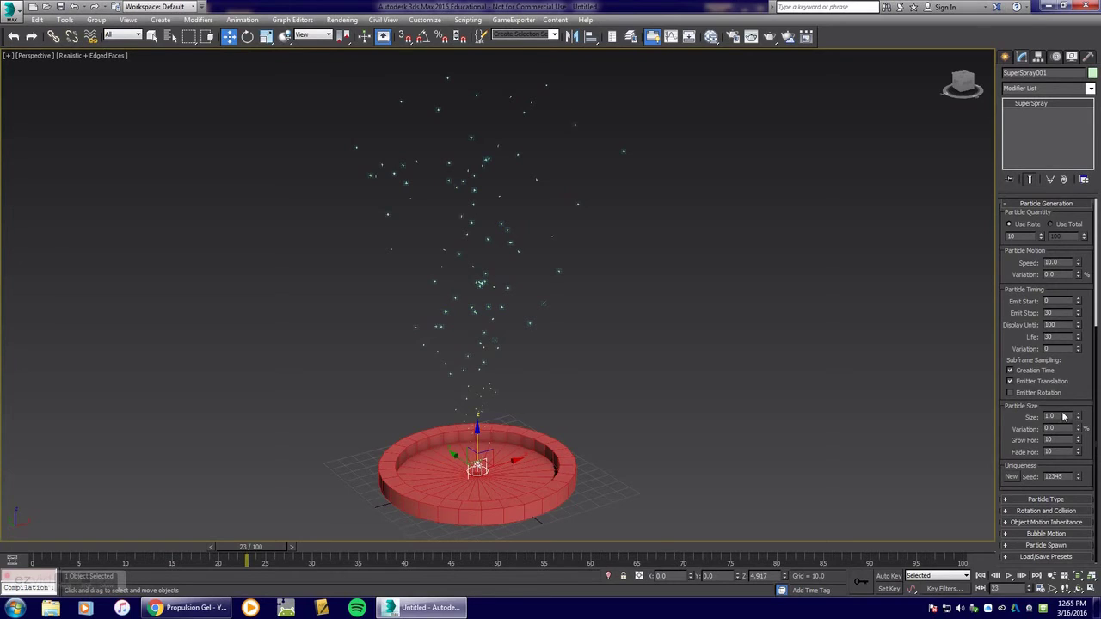
left_click_drag(1077, 417, 1080, 542)
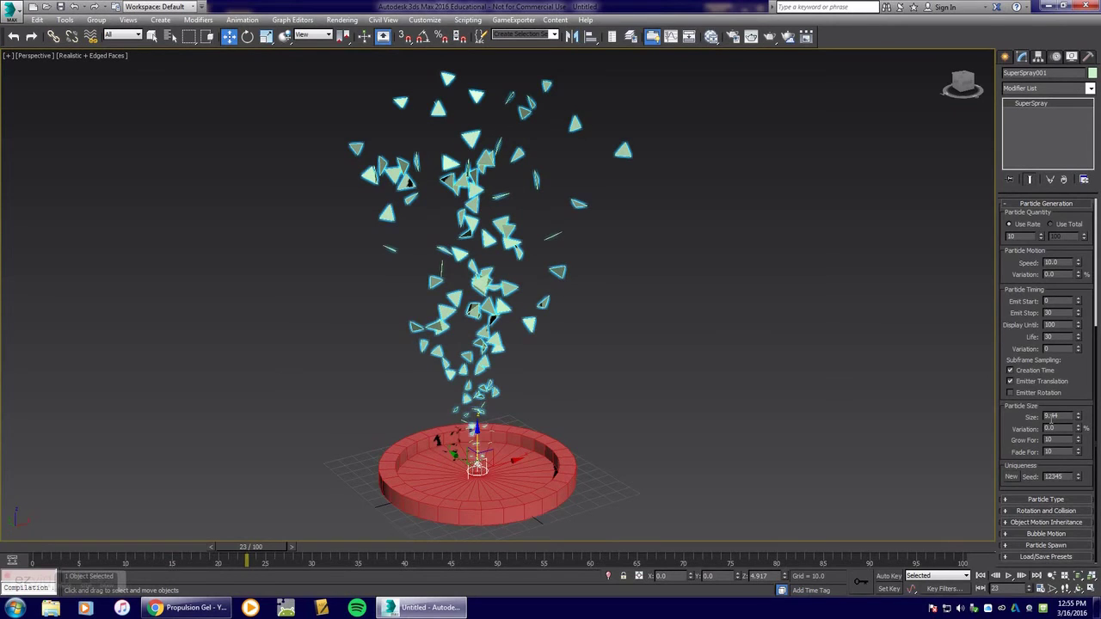
left_click_drag(1063, 416, 1003, 416)
type("10")
key("Return")
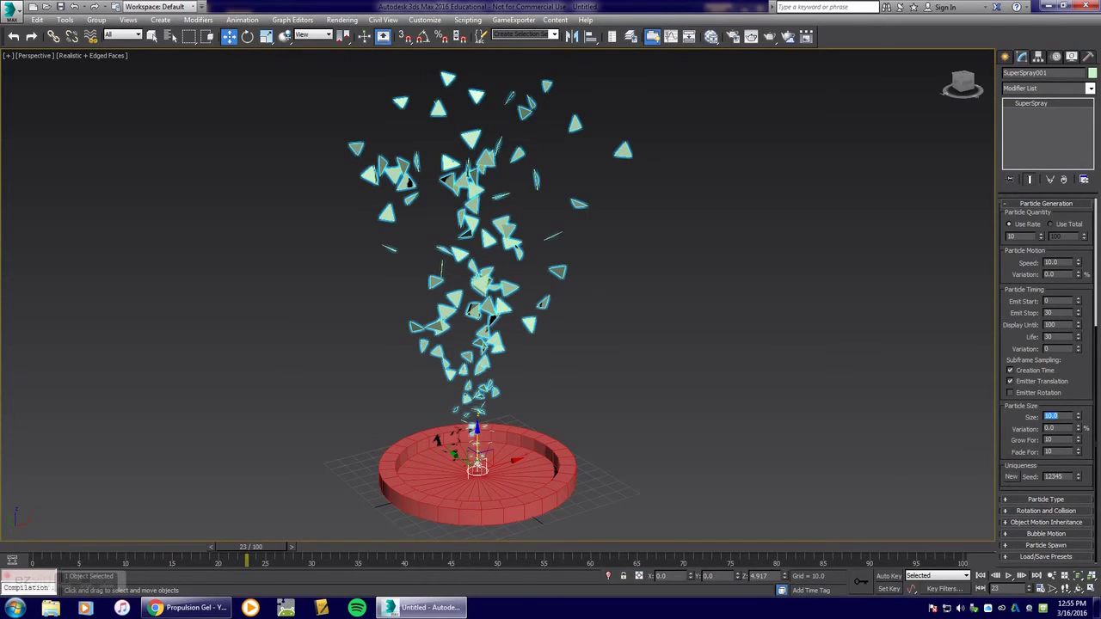
left_click_drag(249, 555, 278, 555)
key("w")
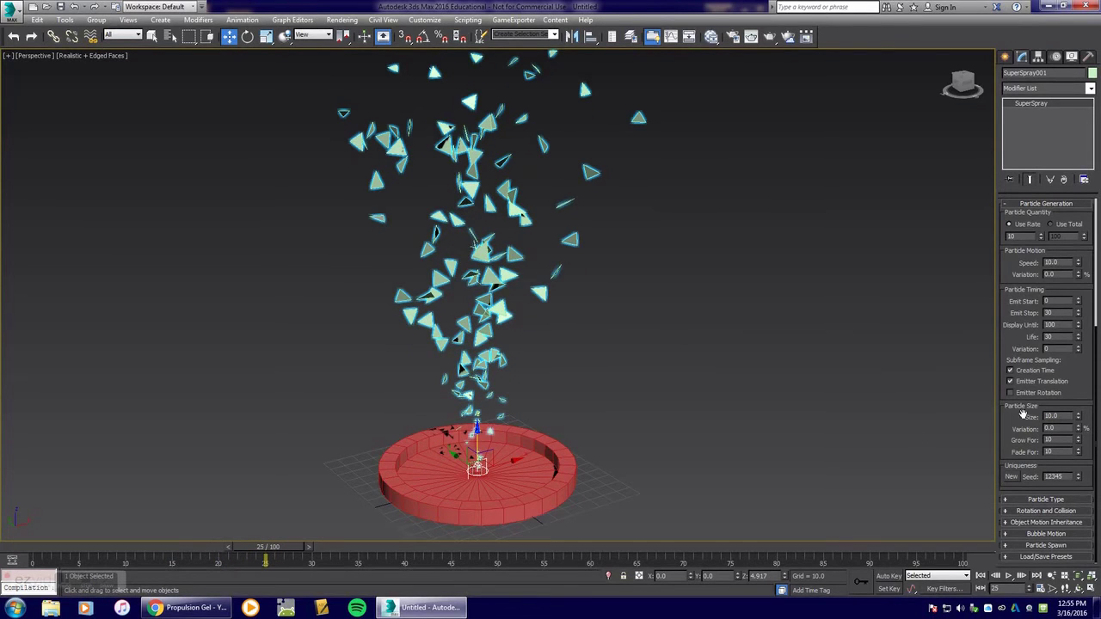
Compare the Cube, Facing, Constant, SixPoint and Sphere standard particle shapes and set the shape to Tetra.
left_click(1018, 502)
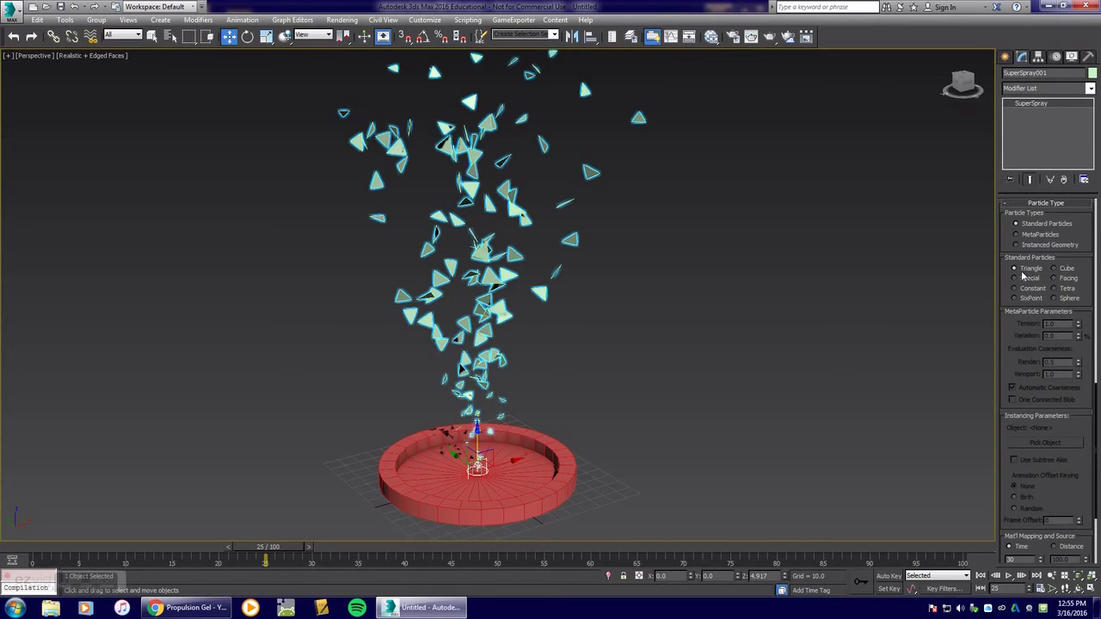
left_click(1066, 269)
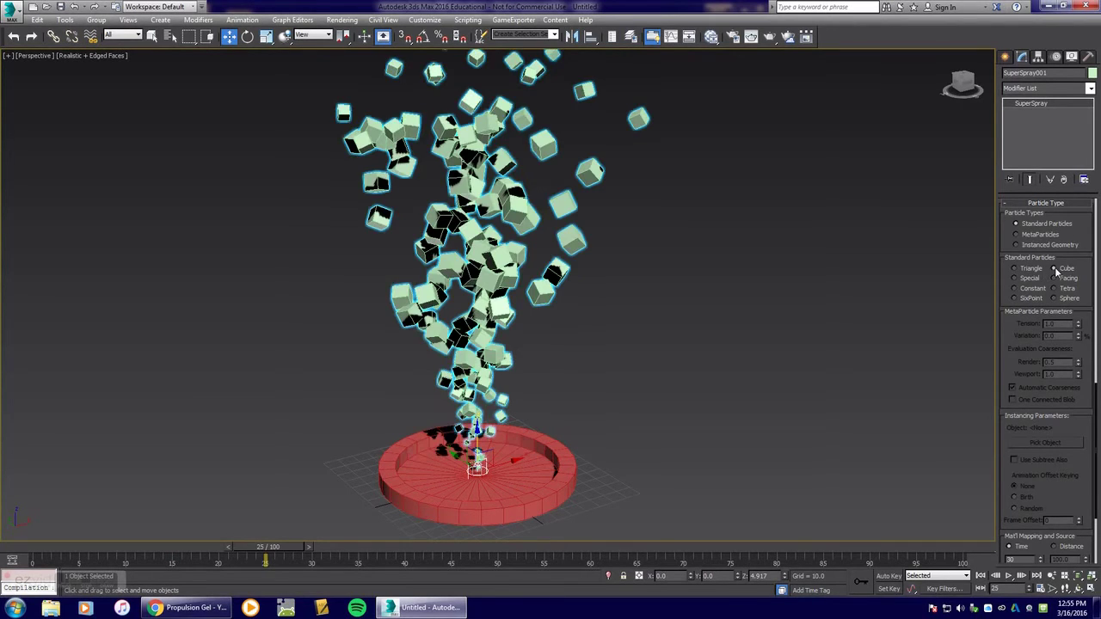
left_click(1054, 278)
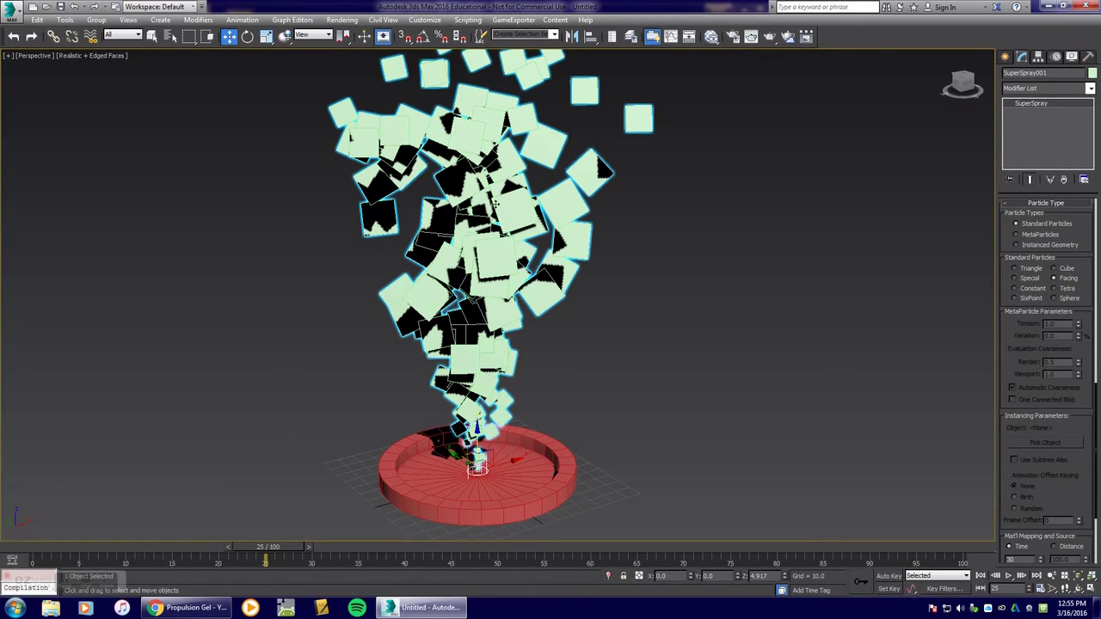
left_click(1023, 288)
left_click(1021, 299)
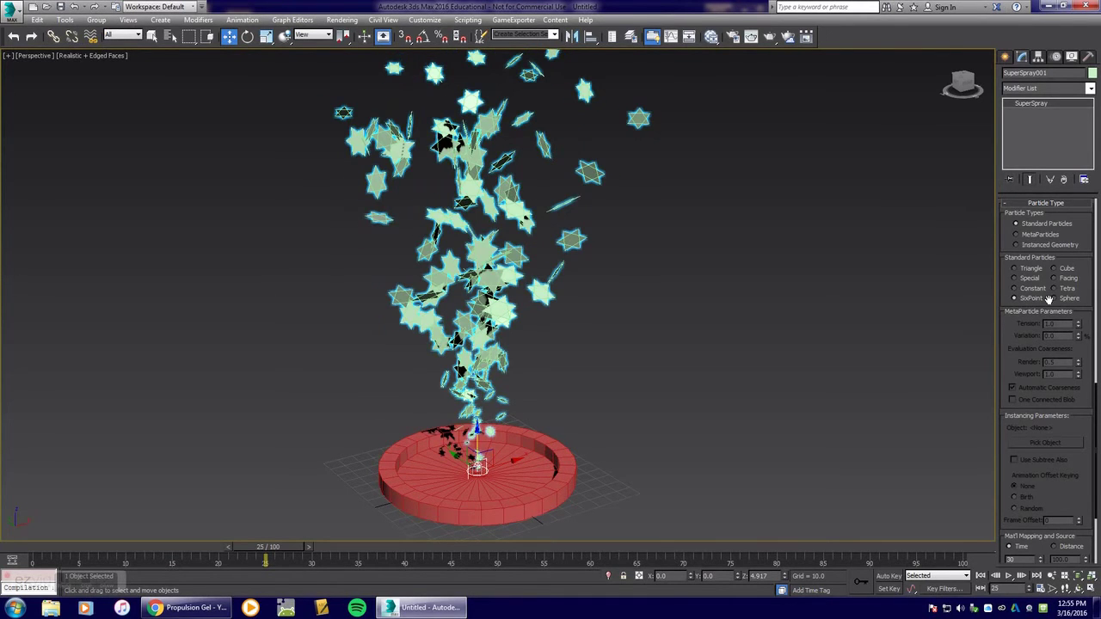
left_click(1056, 299)
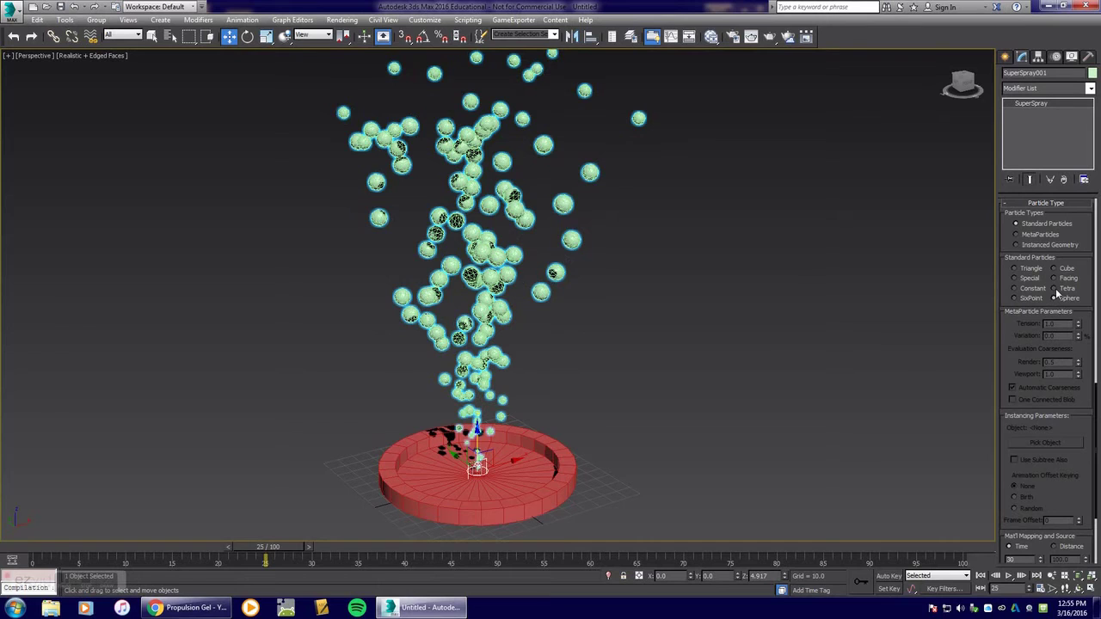
left_click(1055, 289)
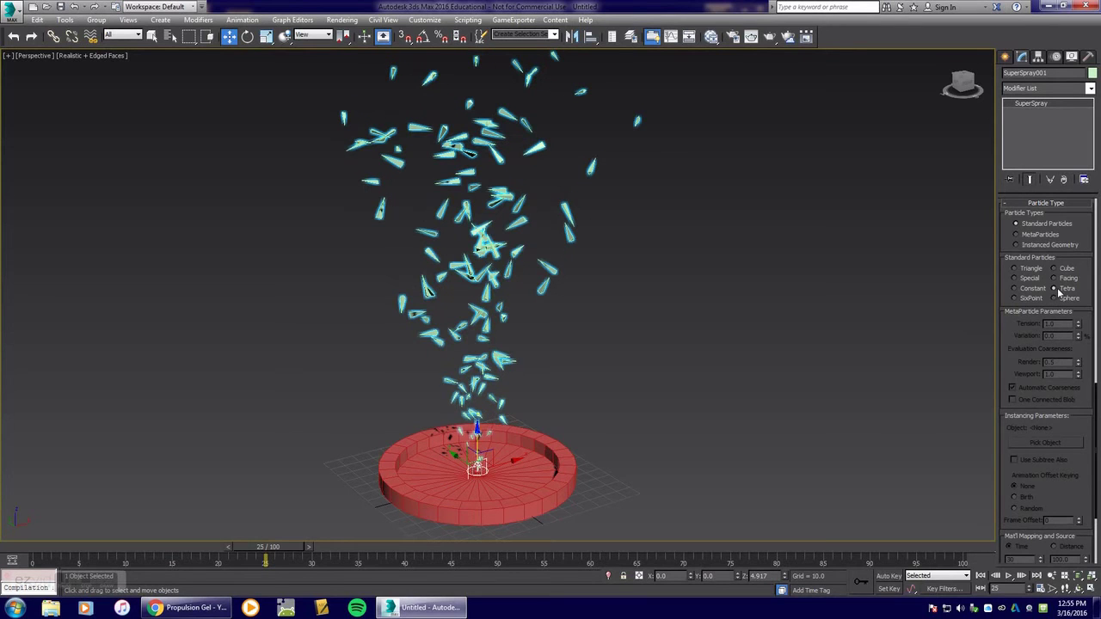
Try the MetaParticles type and play the Propulsion Gel video in the browser as a reference for blobby particles.
left_click(1032, 237)
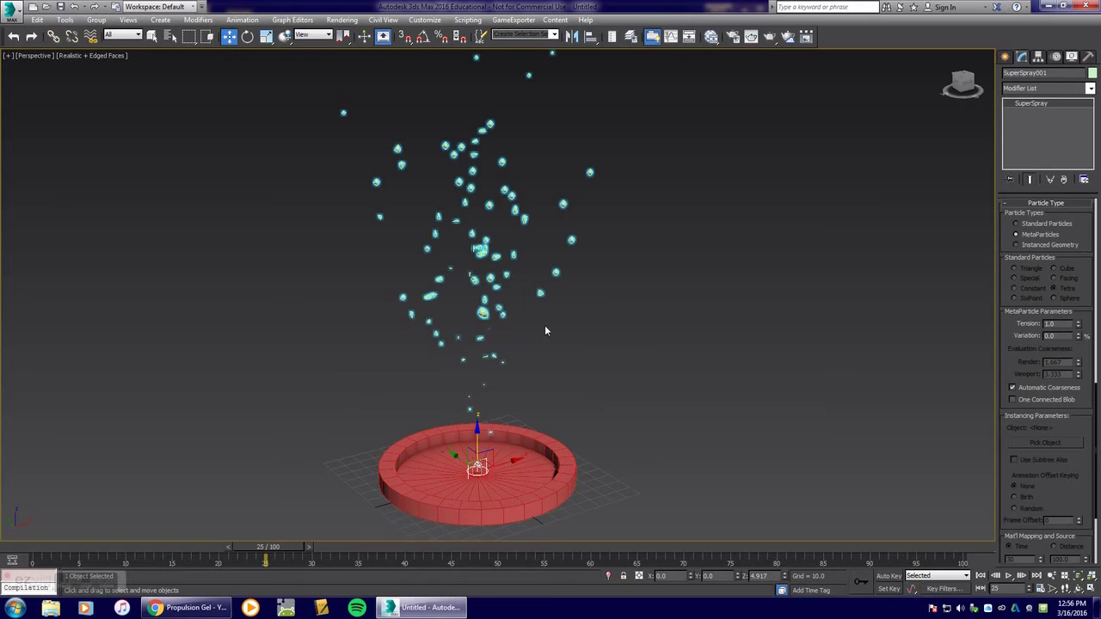
left_click(204, 607)
left_click(749, 7)
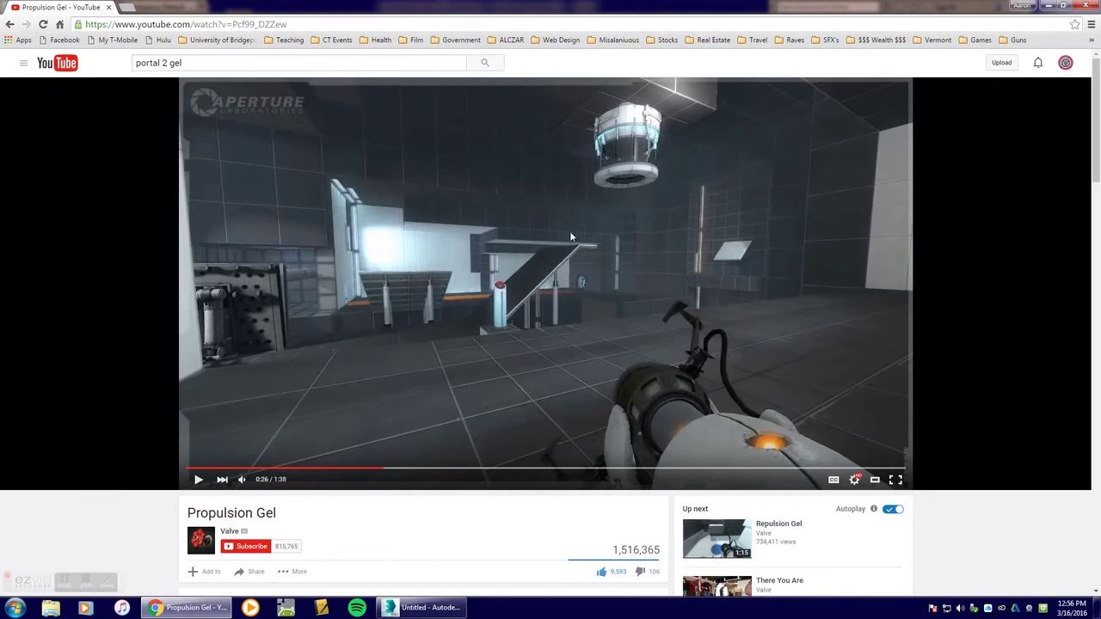
left_click(197, 481)
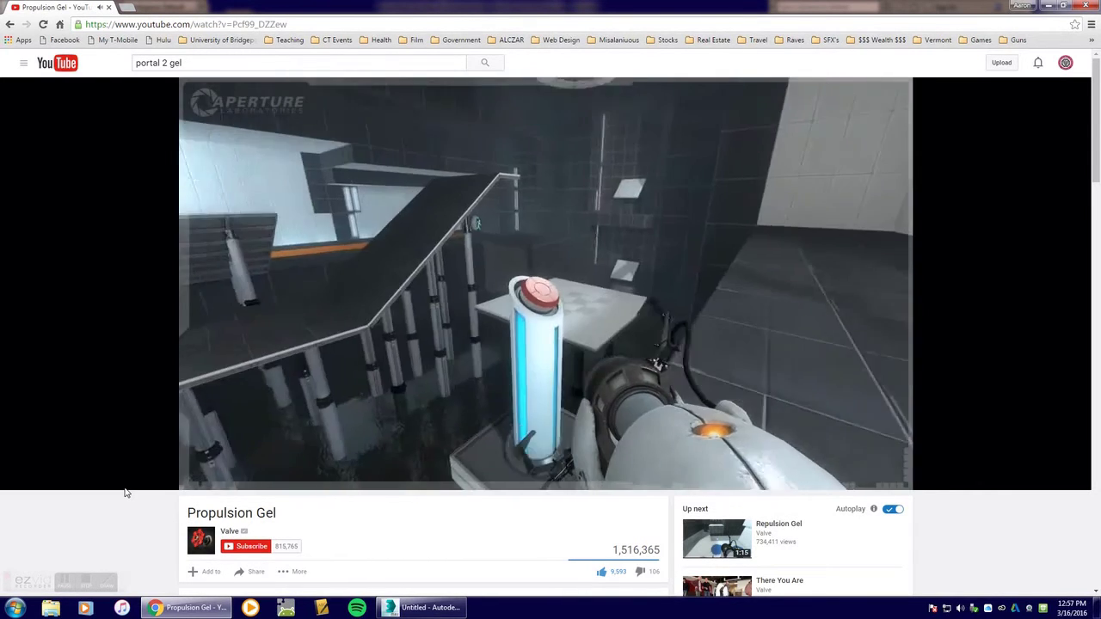
mouse_move(258, 484)
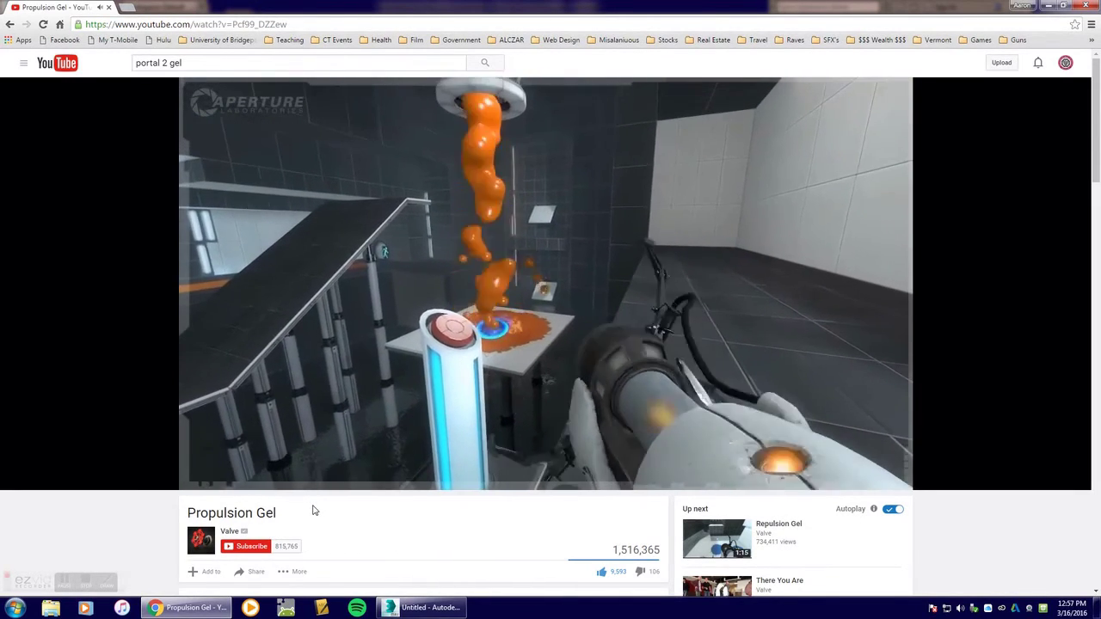
left_click(198, 479)
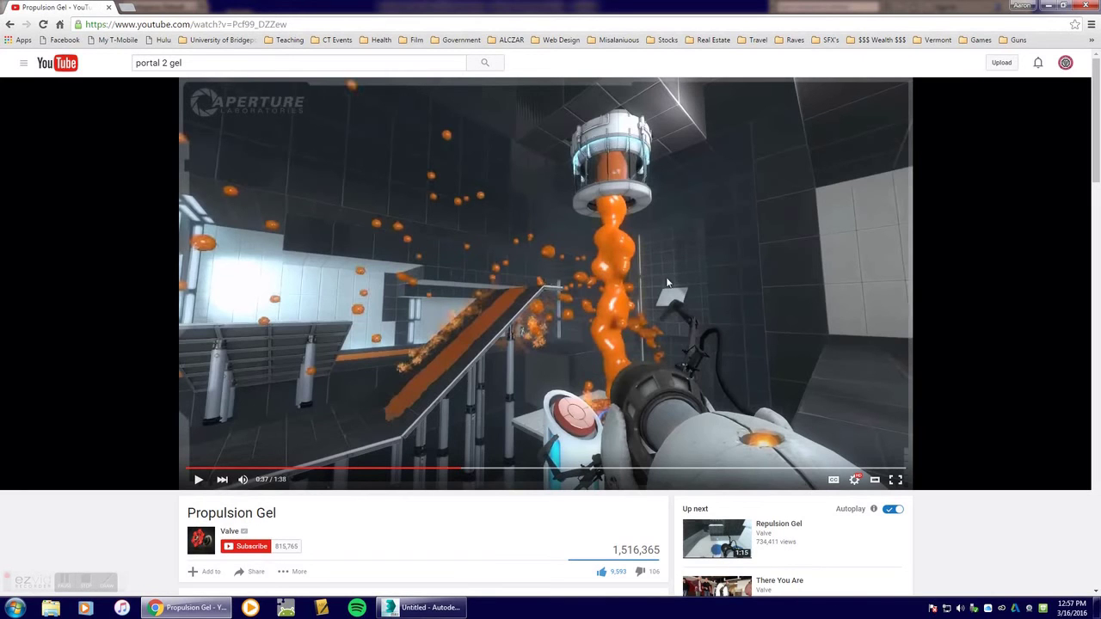
left_click(421, 608)
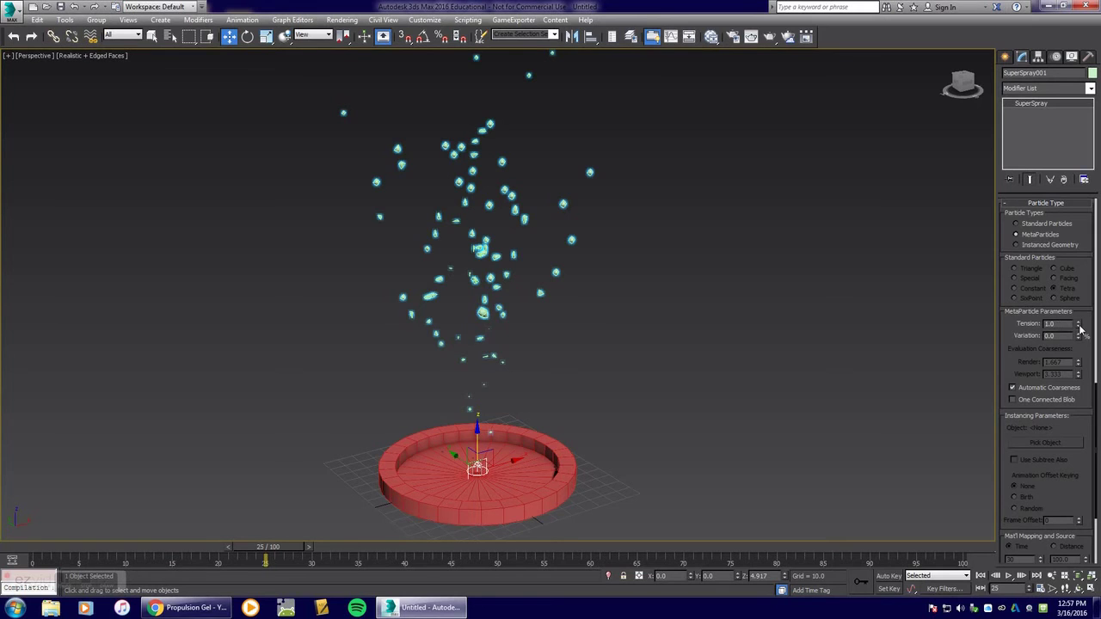
Play another part of the Propulsion Gel video in the browser, pause it and return to 3ds Max.
left_click(203, 608)
left_click(197, 482)
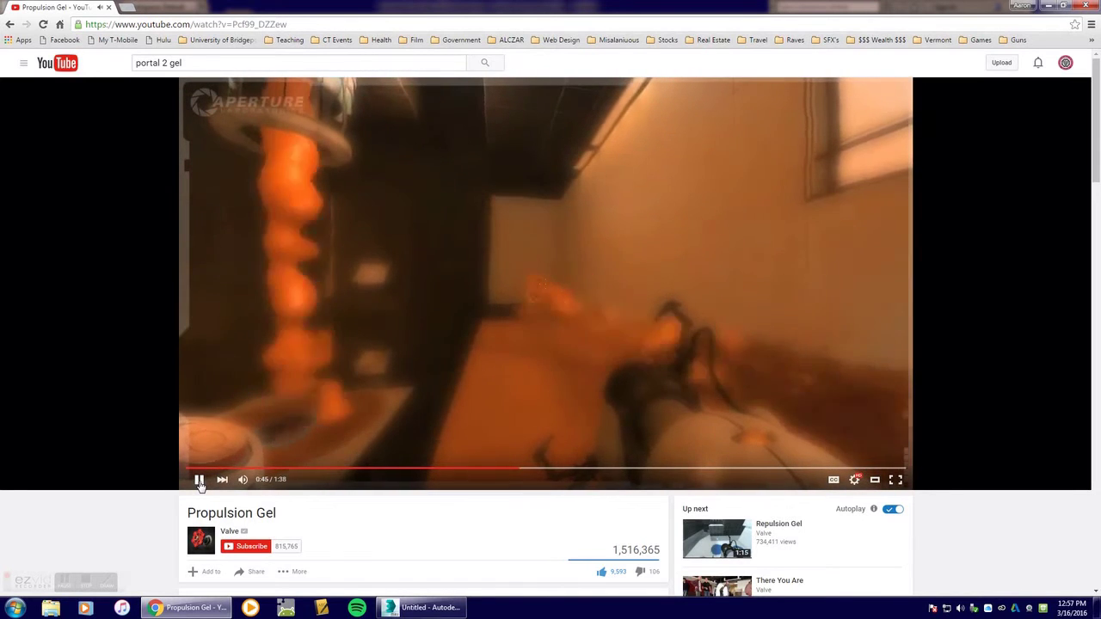
left_click(588, 320)
left_click(389, 607)
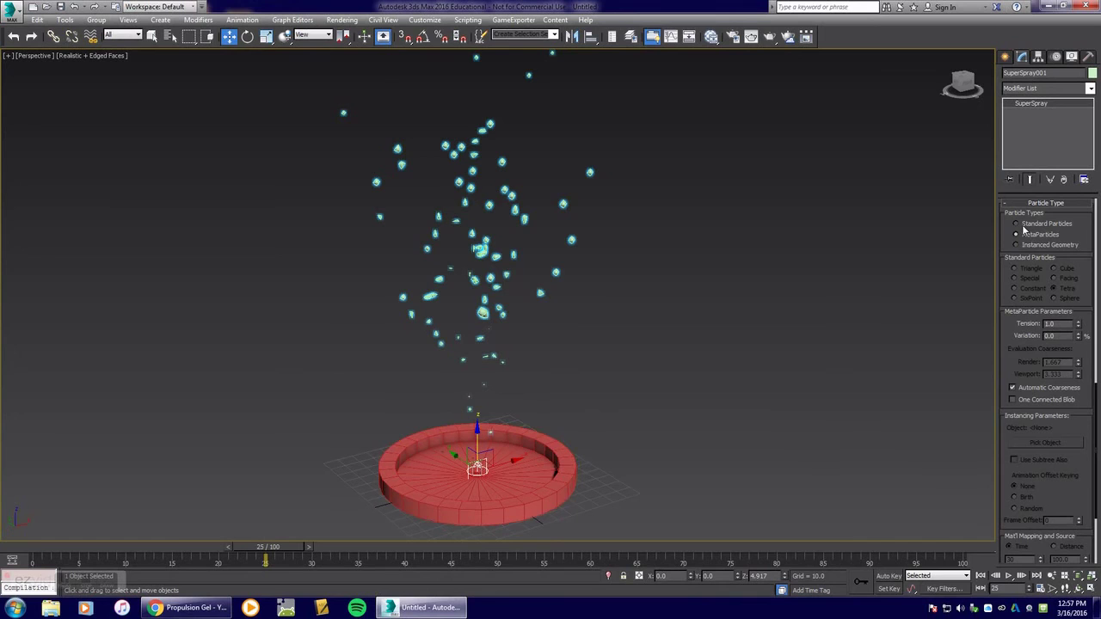
Set the particle type back to Standard Particles and move the timeline to frame 22.
left_click(1028, 225)
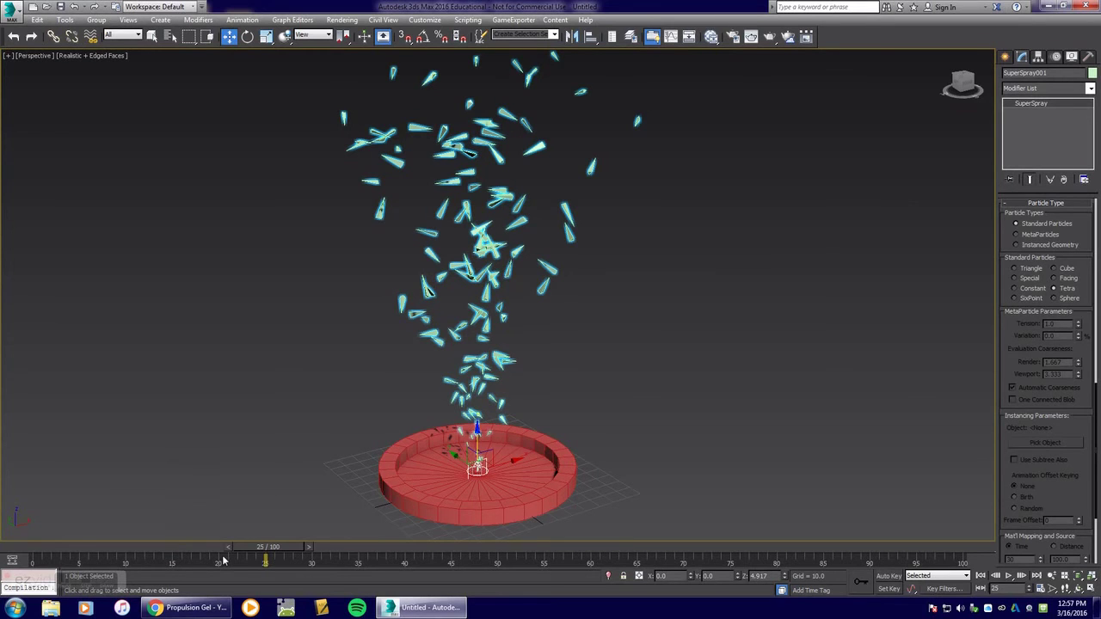
left_click_drag(265, 555, 237, 555)
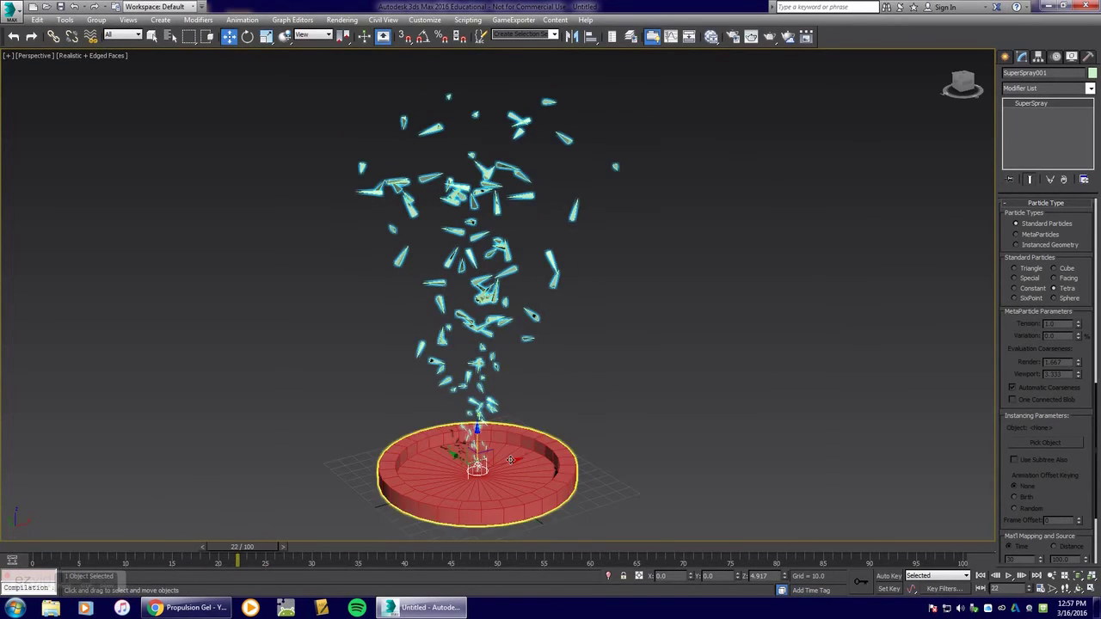
Open the Rotation and Collision settings and set the spin axis to Direction of Travel/Mblur.
left_click_drag(1074, 412, 1072, 288)
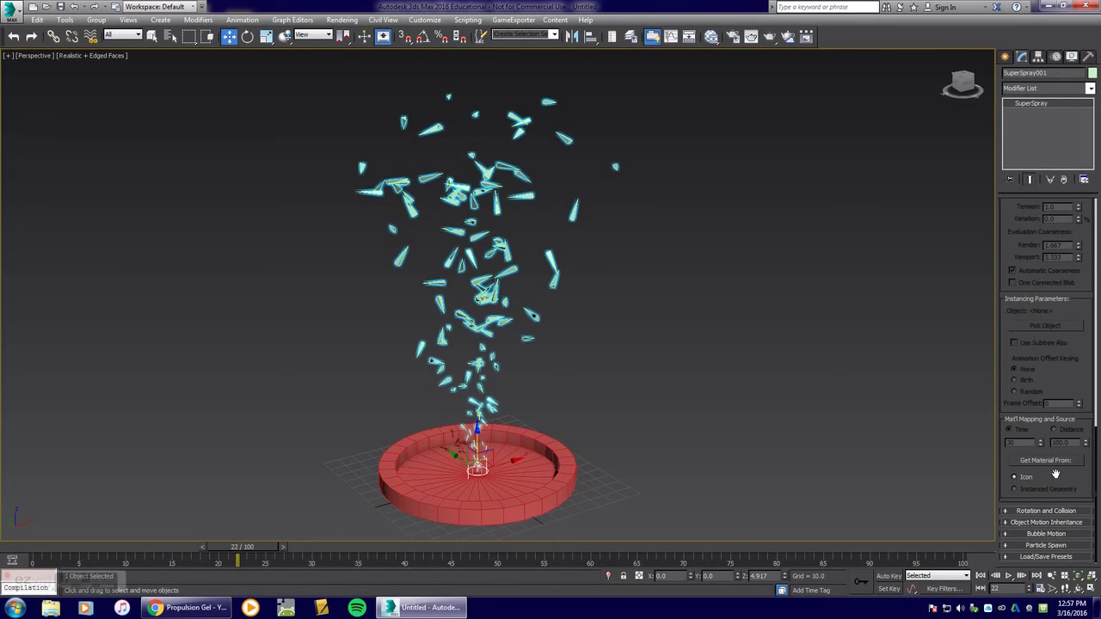
left_click(1007, 512)
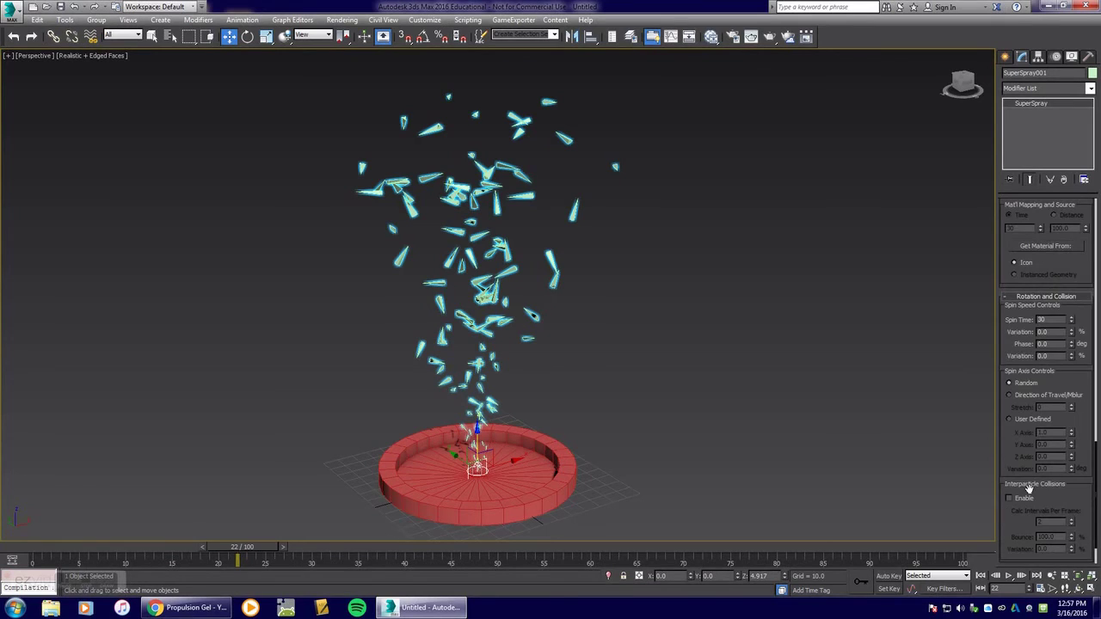
double_click(1053, 332)
key("Tab")
key("Tab")
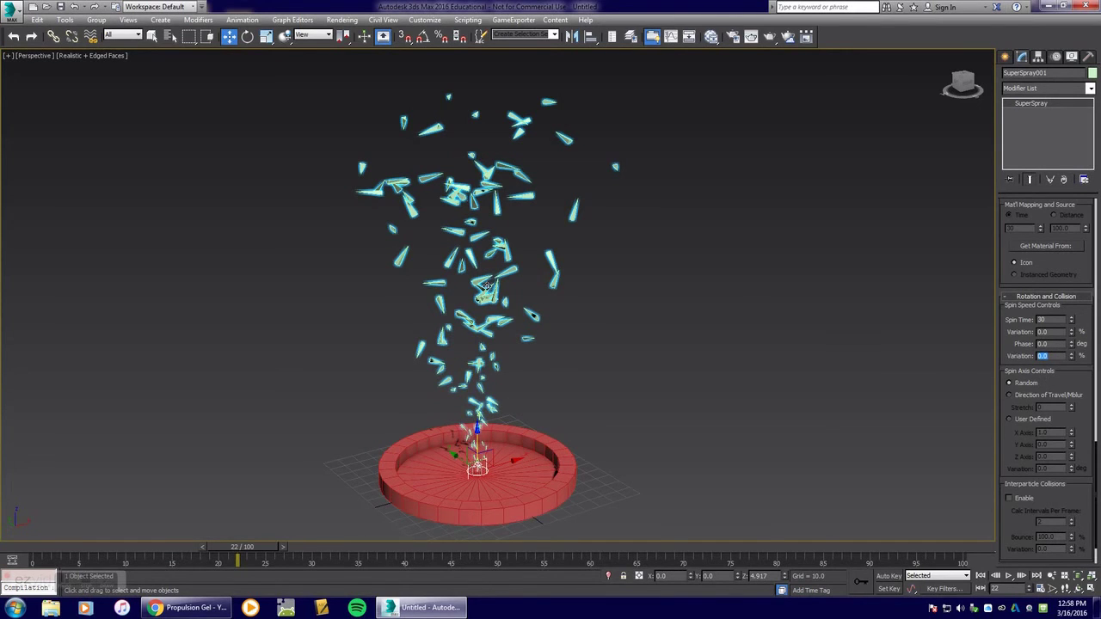
left_click(1009, 395)
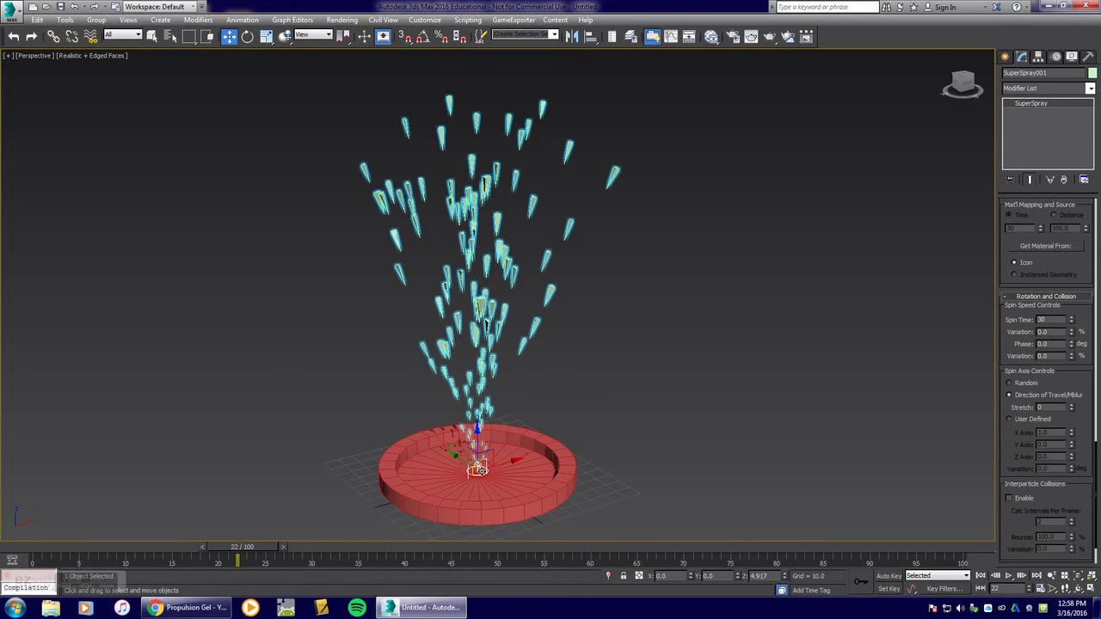
mouse_move(273, 554)
left_mouse_down()
mouse_move(171, 552)
mouse_move(391, 552)
mouse_move(165, 551)
mouse_move(238, 551)
left_mouse_up()
left_click(1009, 395)
key("w")
Try a Stretch of 12 on the particles along their direction of travel, and set it back to 0.
mouse_move(1071, 408)
left_mouse_down()
mouse_move(1070, 369)
mouse_move(1074, 411)
mouse_move(1074, 398)
left_mouse_up()
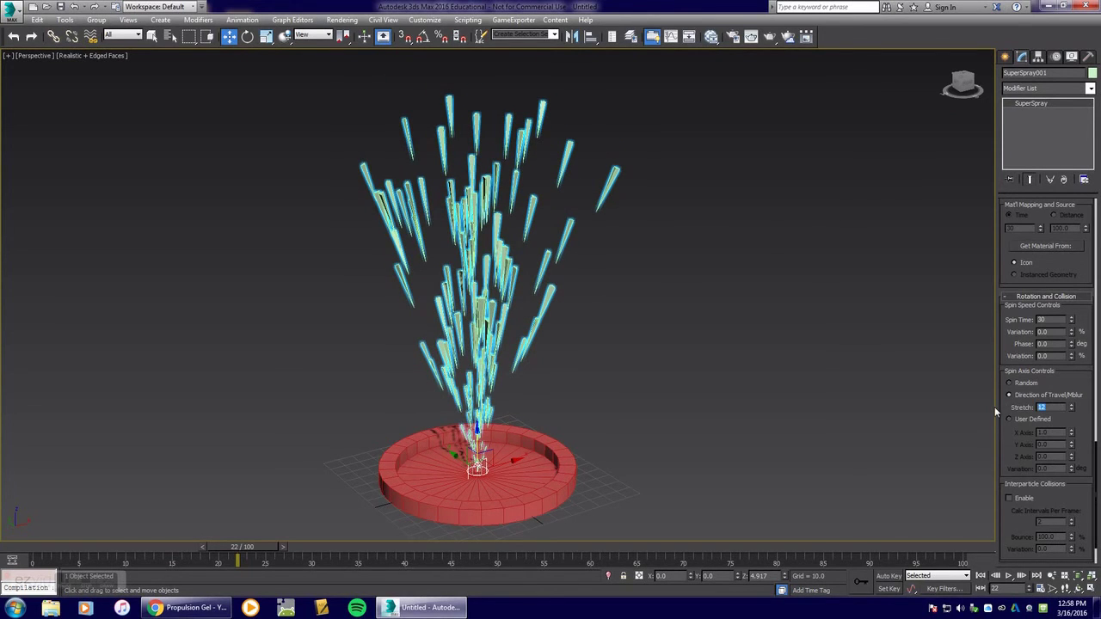
type("3")
key("Return")
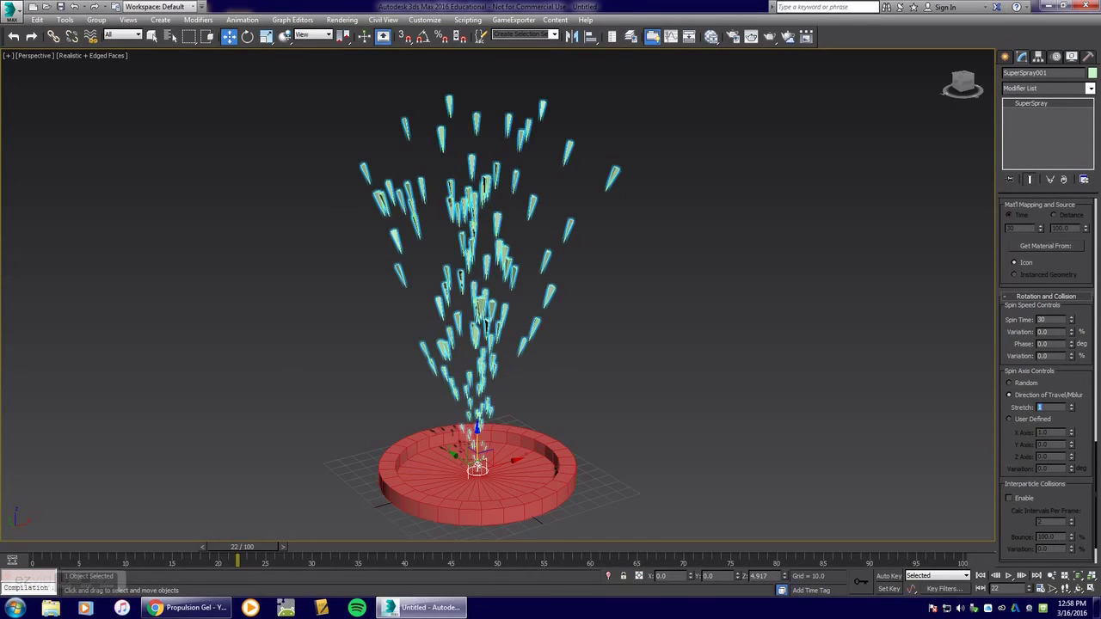
double_click(1043, 407)
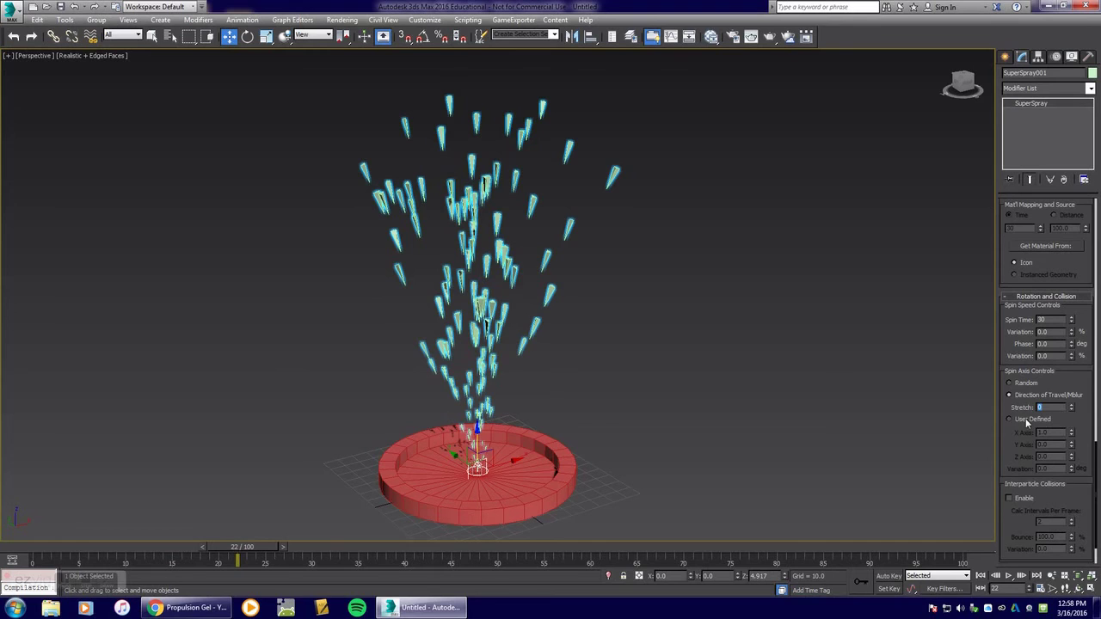
left_click_drag(1084, 497, 1075, 445)
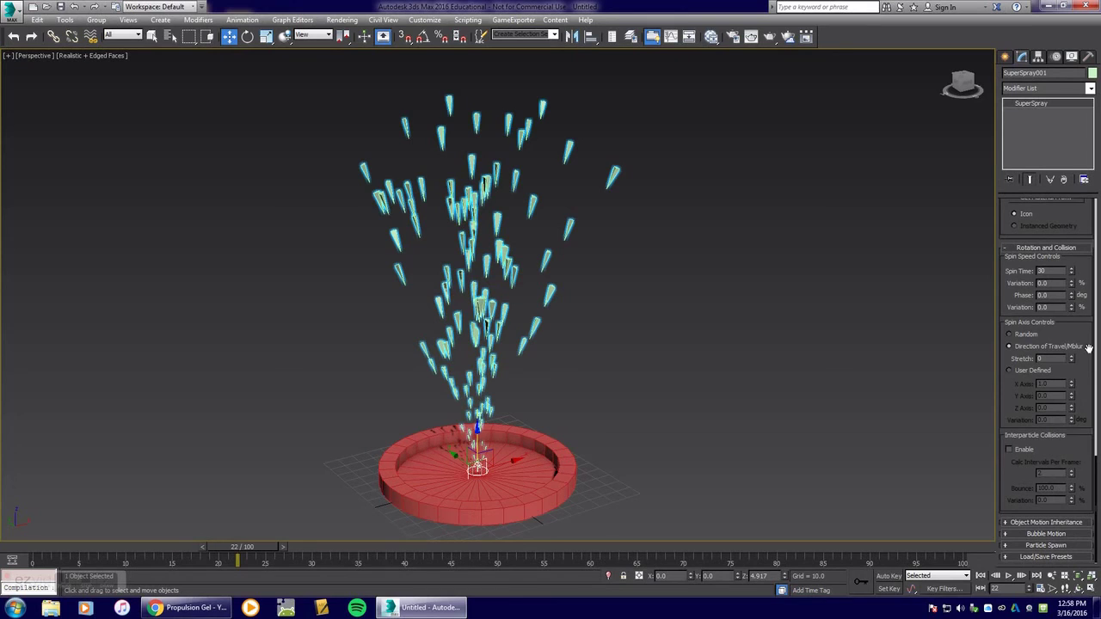
left_click_drag(1087, 335, 1084, 525)
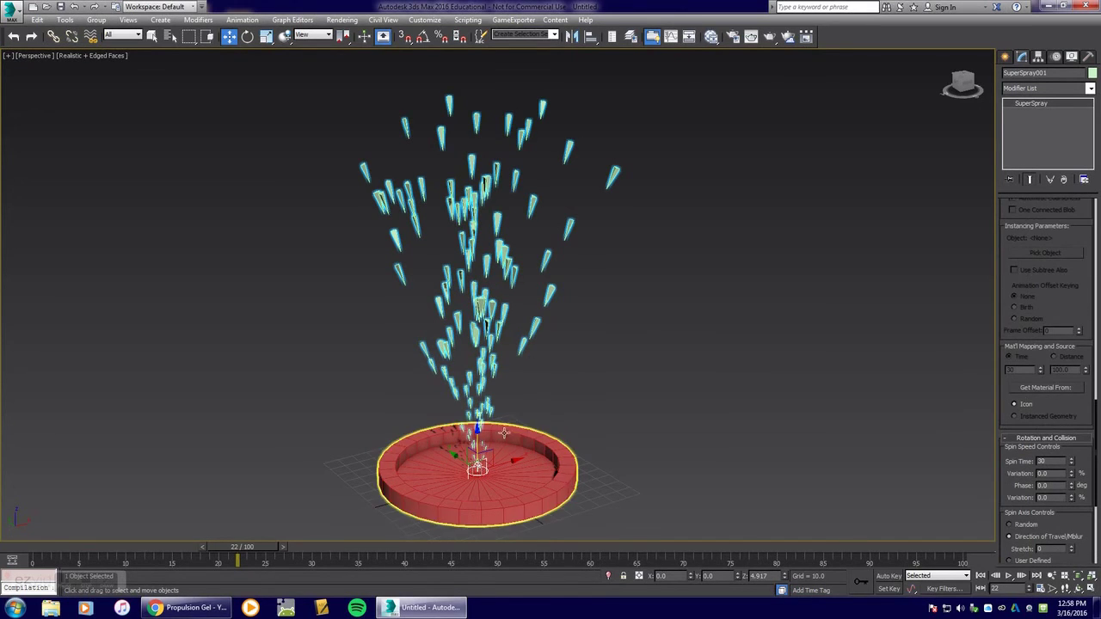
scroll(1075, 290, "up", 5)
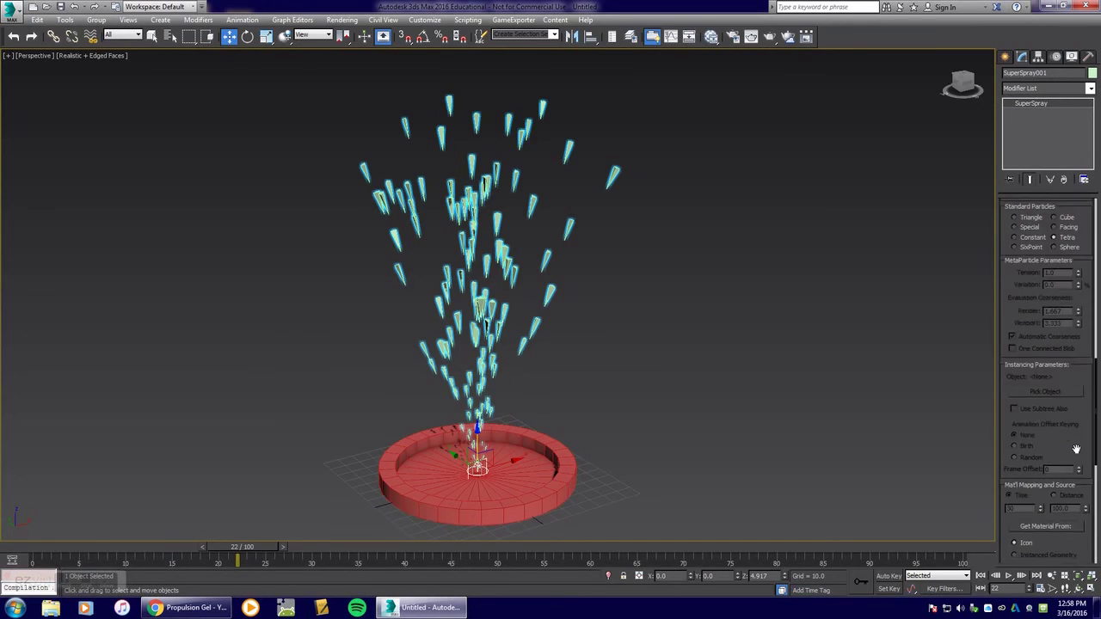
scroll(1073, 324, "up", 5)
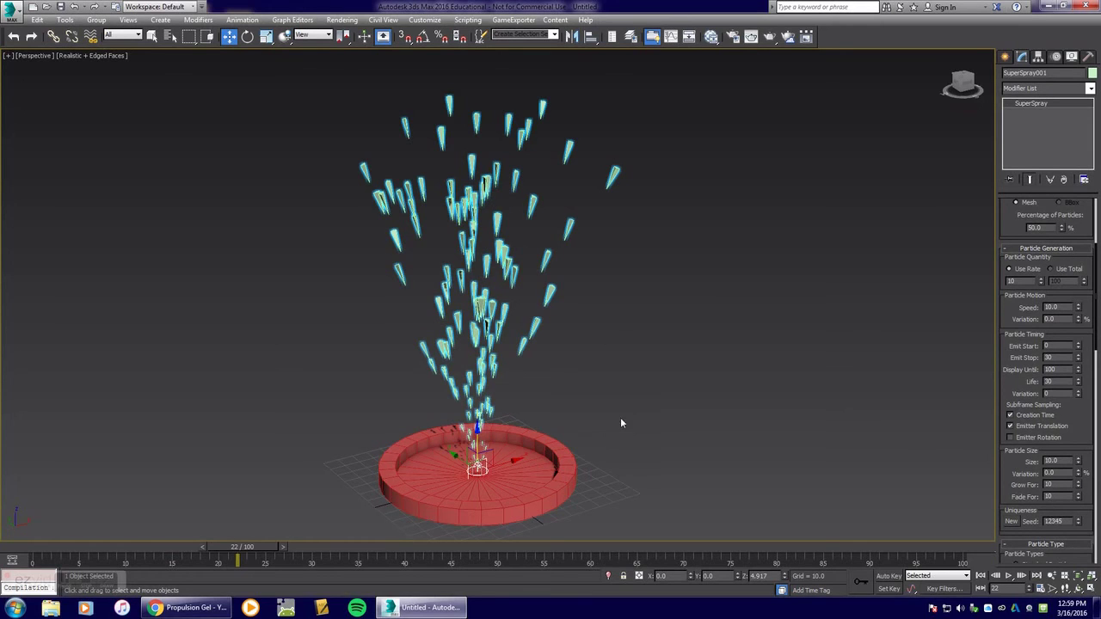
Create a Gravity force space warp beside the fountain with an icon size of about 29, and move it slightly higher.
left_click(1008, 57)
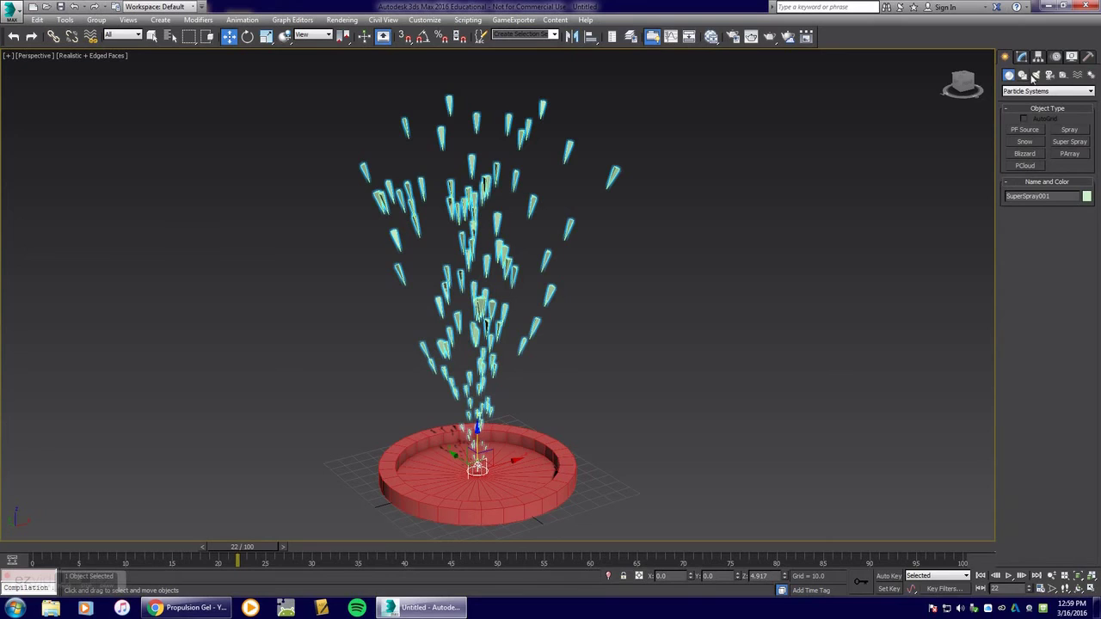
left_click(1078, 77)
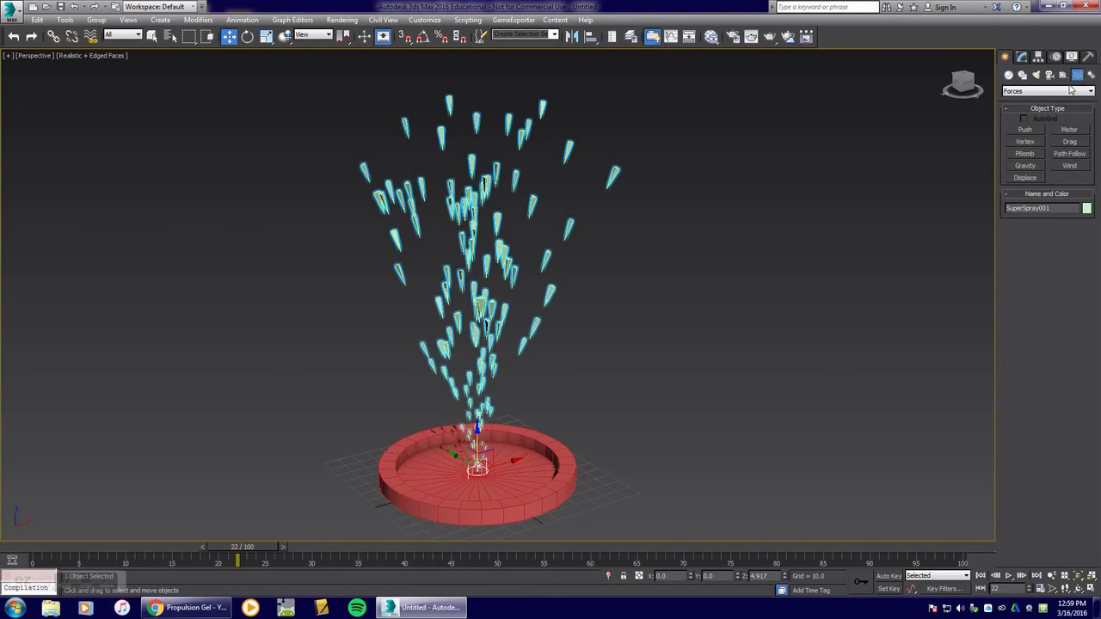
left_click(1069, 92)
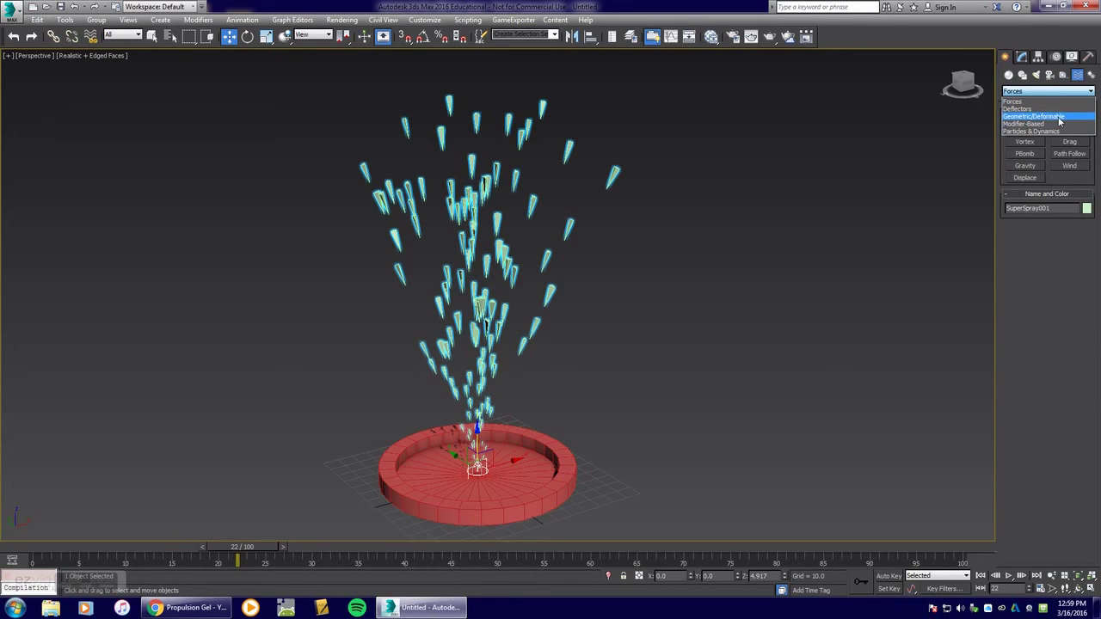
left_click(1055, 287)
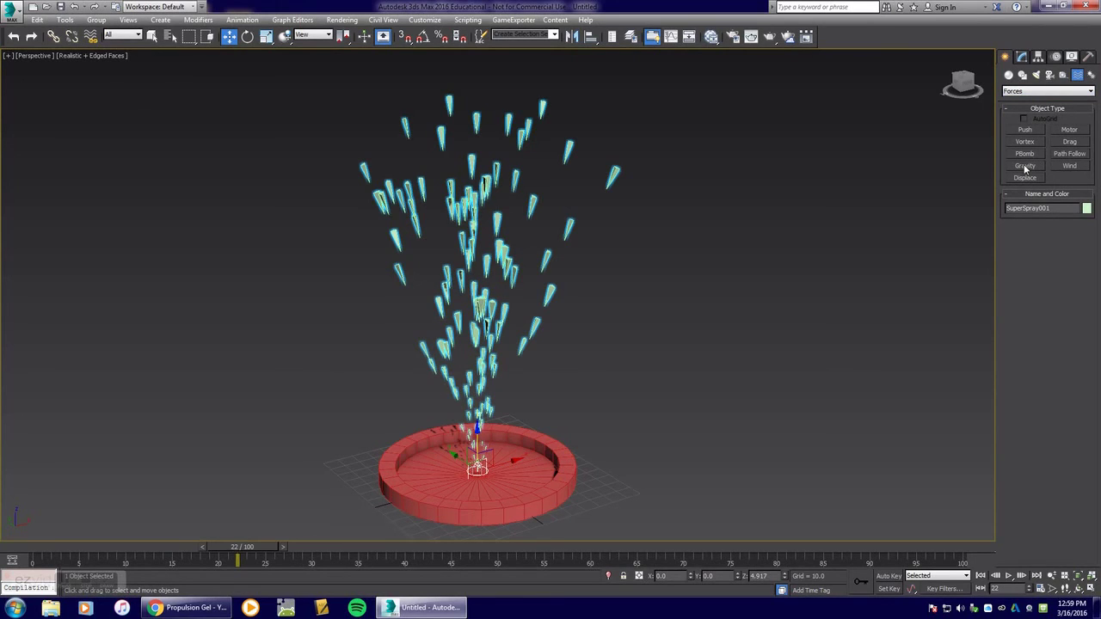
left_click(1025, 166)
left_click_drag(701, 361, 772, 378)
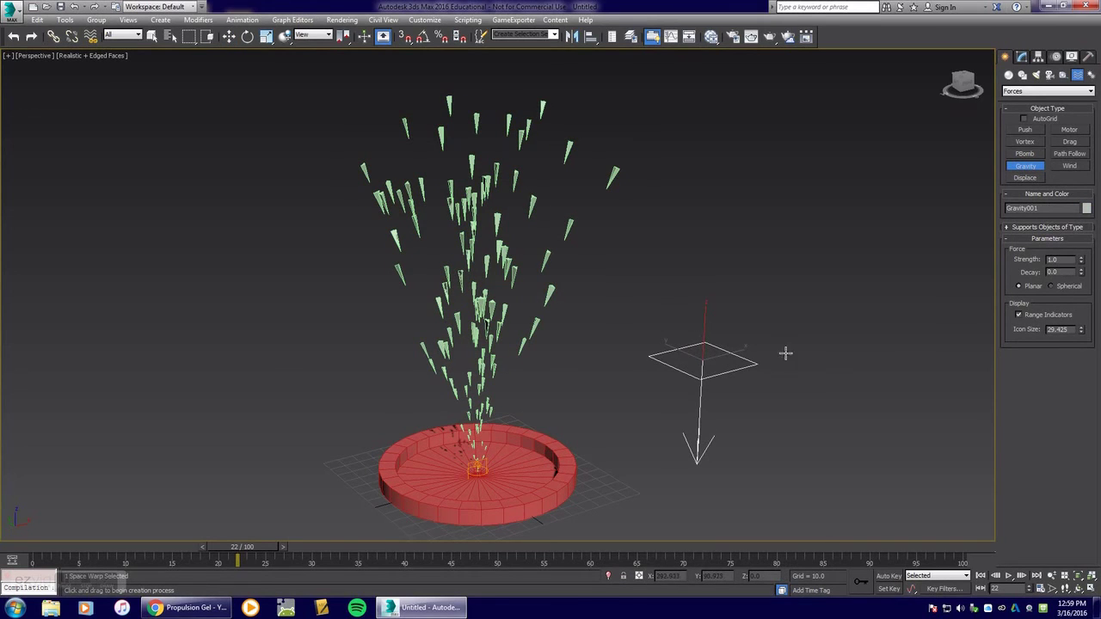
left_click(1020, 57)
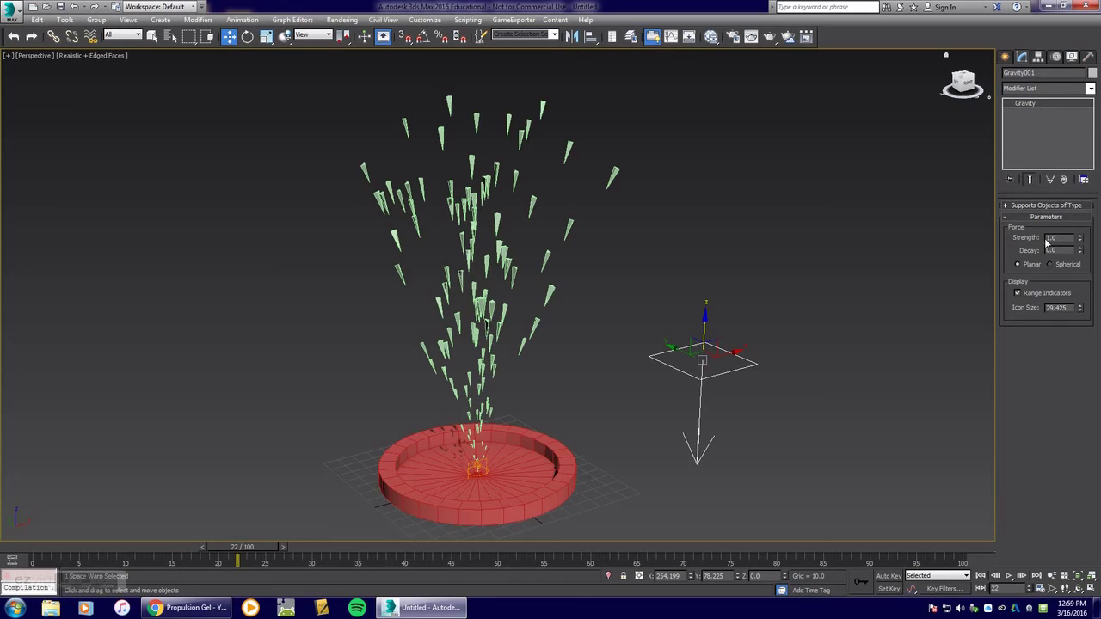
left_click_drag(701, 361, 718, 328)
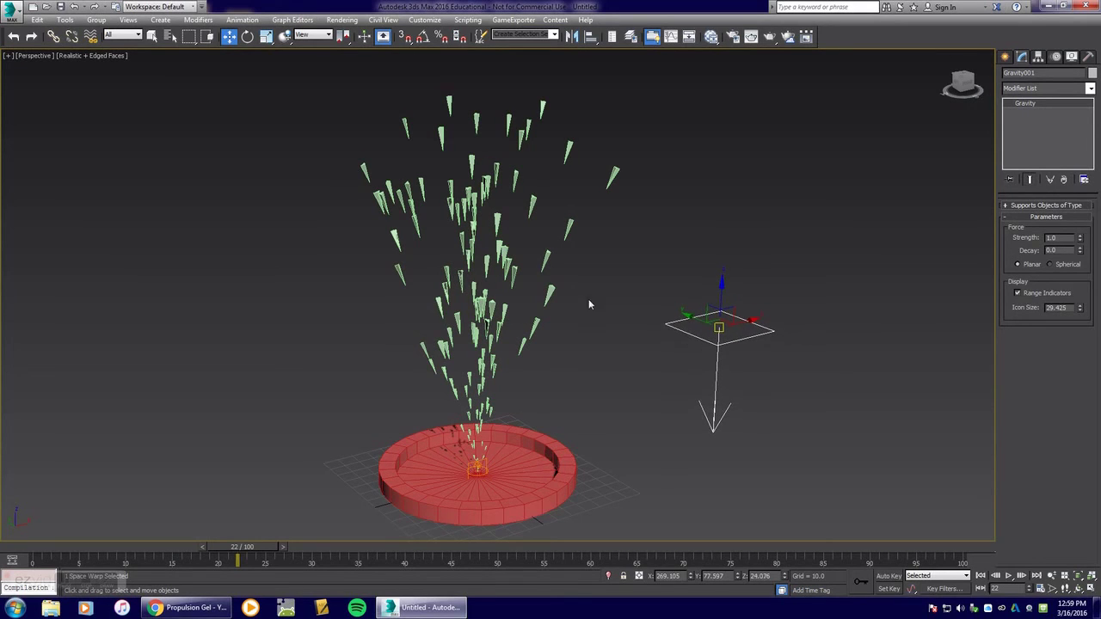
Bind the Gravity space warp to the Super Spray particles.
left_click(91, 38)
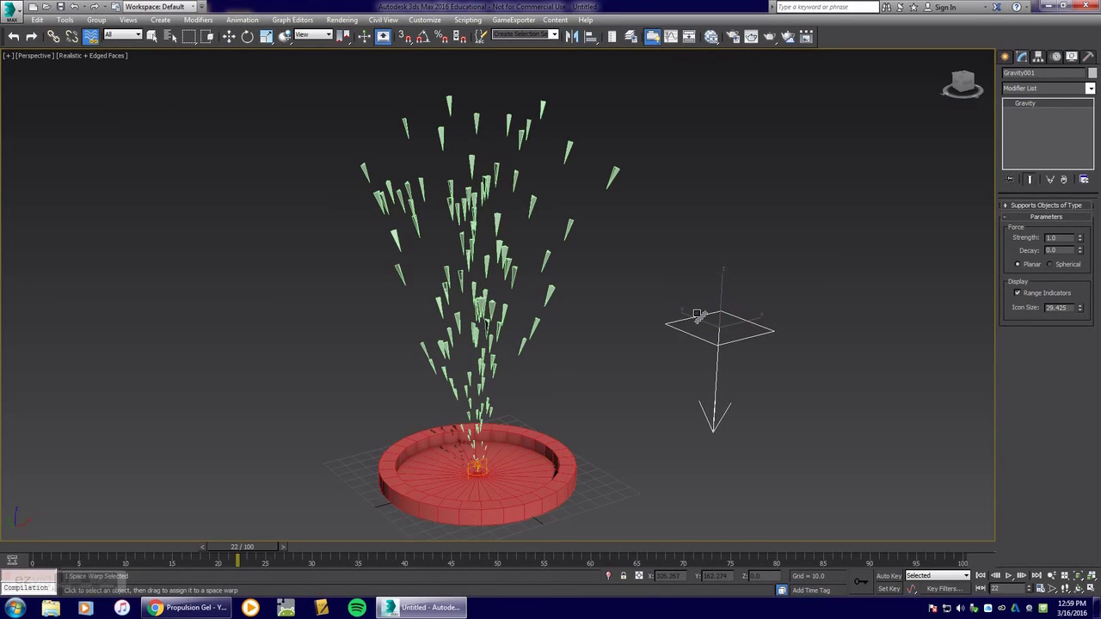
left_click_drag(697, 315, 700, 297)
left_click_drag(624, 266, 568, 223)
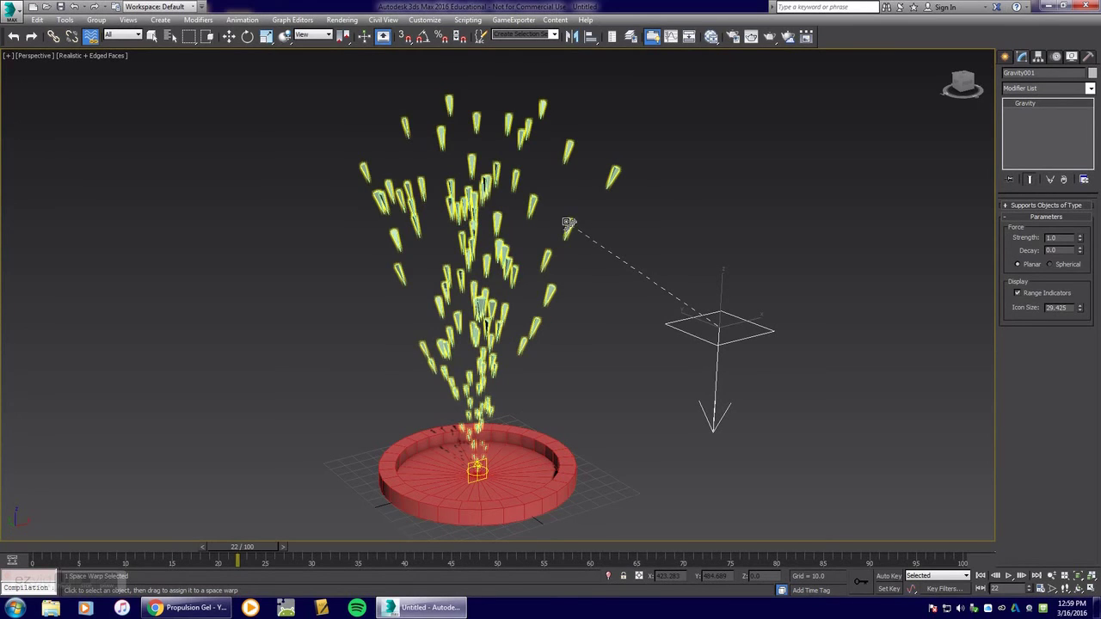
left_click_drag(567, 223, 569, 224)
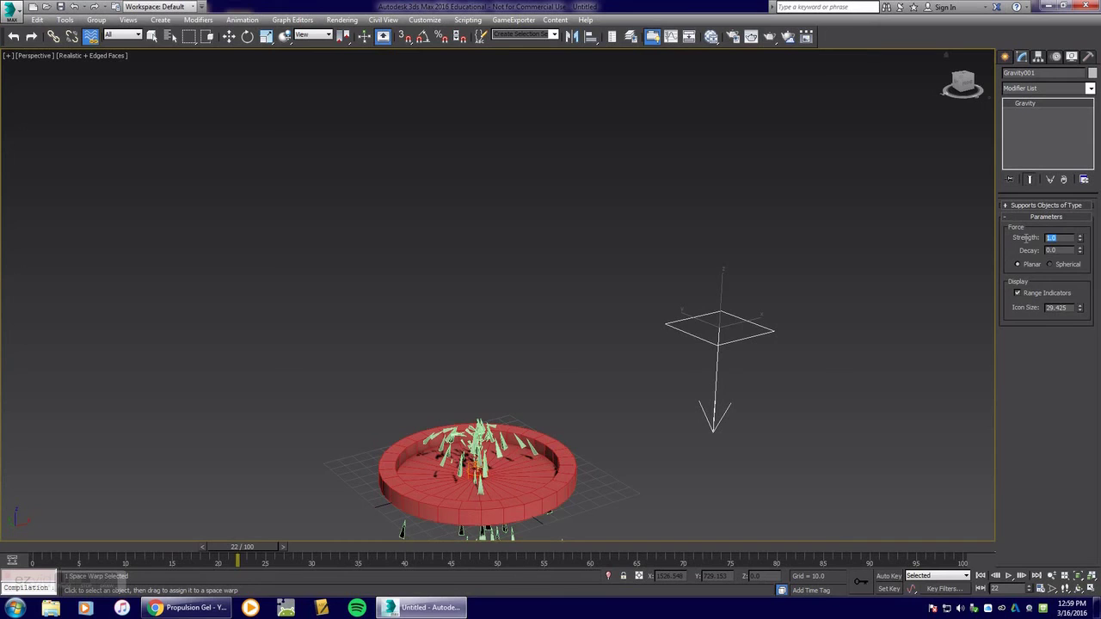
Set the gravity Strength to 0.25 and move the timeline to frame 35.
type("0.25")
key("Return")
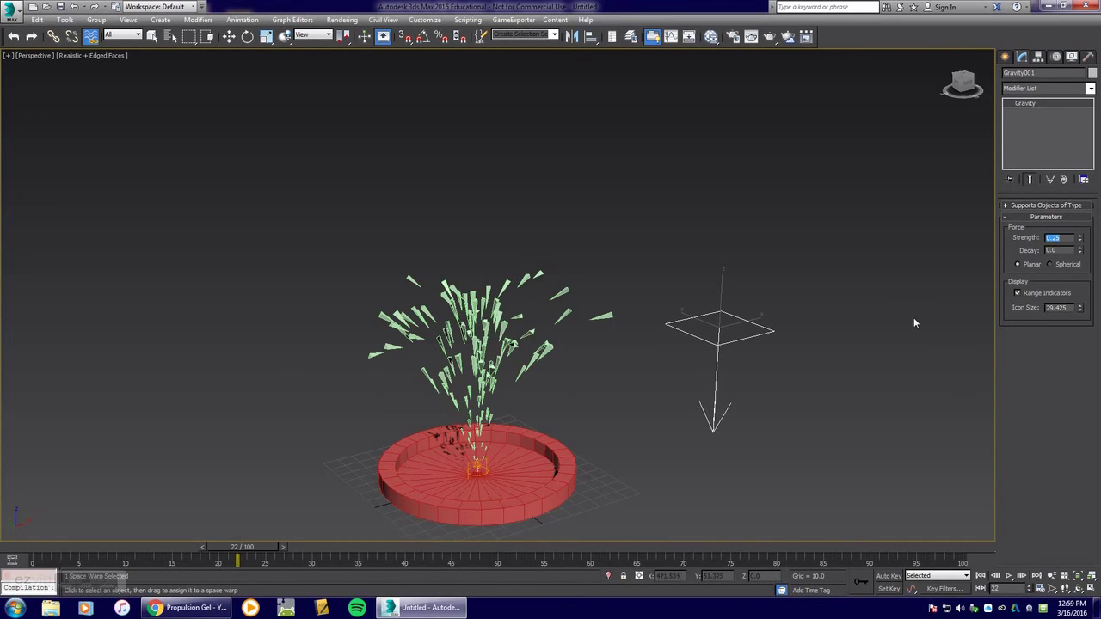
mouse_move(248, 547)
left_mouse_down()
mouse_move(196, 550)
mouse_move(421, 550)
mouse_move(359, 550)
left_mouse_up()
Select the Super Spray and set its particle Life to 50 at the base SuperSpray level.
left_click(91, 36)
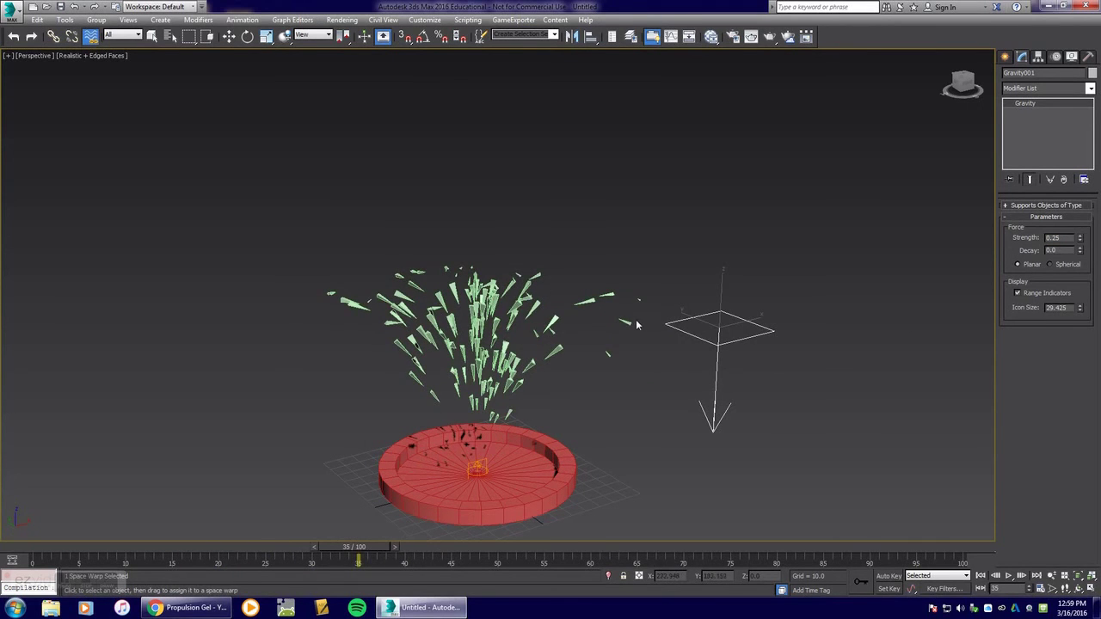
left_click_drag(651, 304, 692, 306)
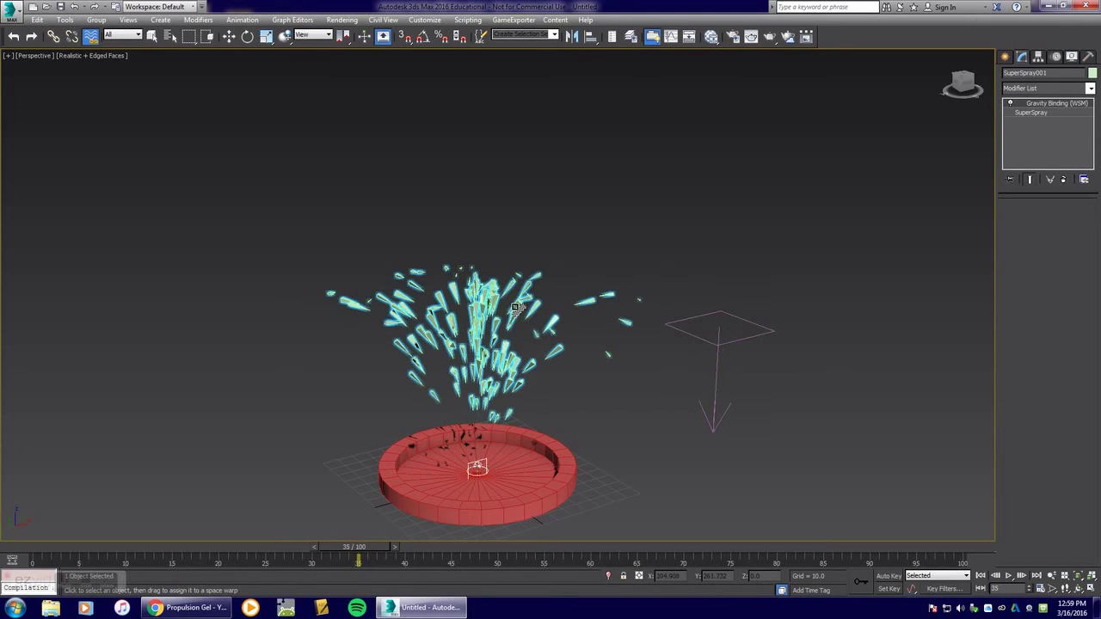
left_click(1032, 113)
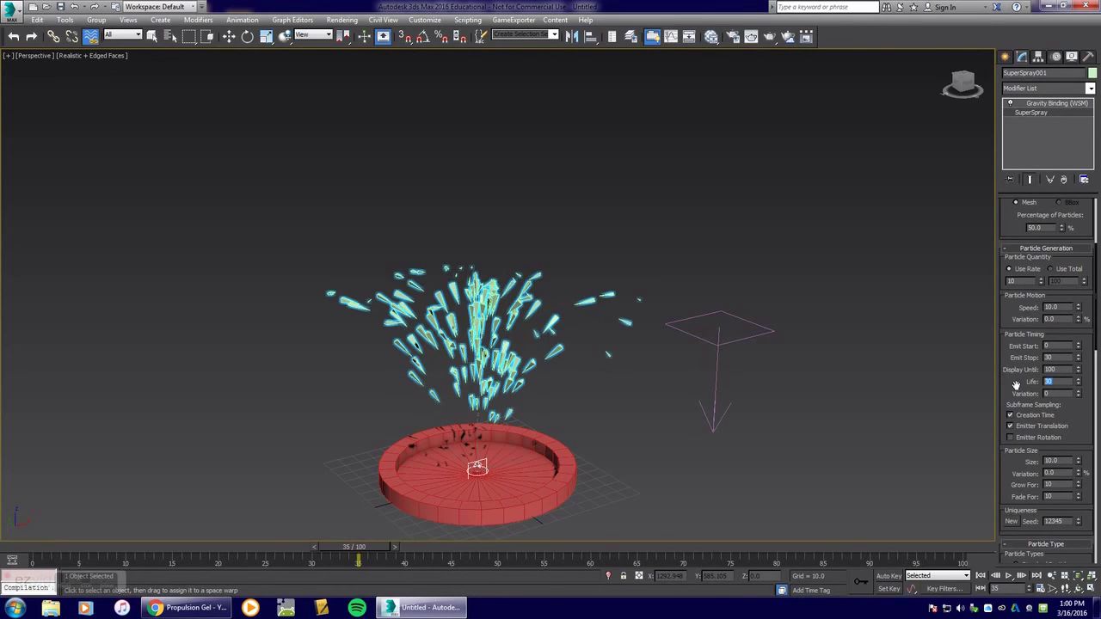
type("50")
key("Return")
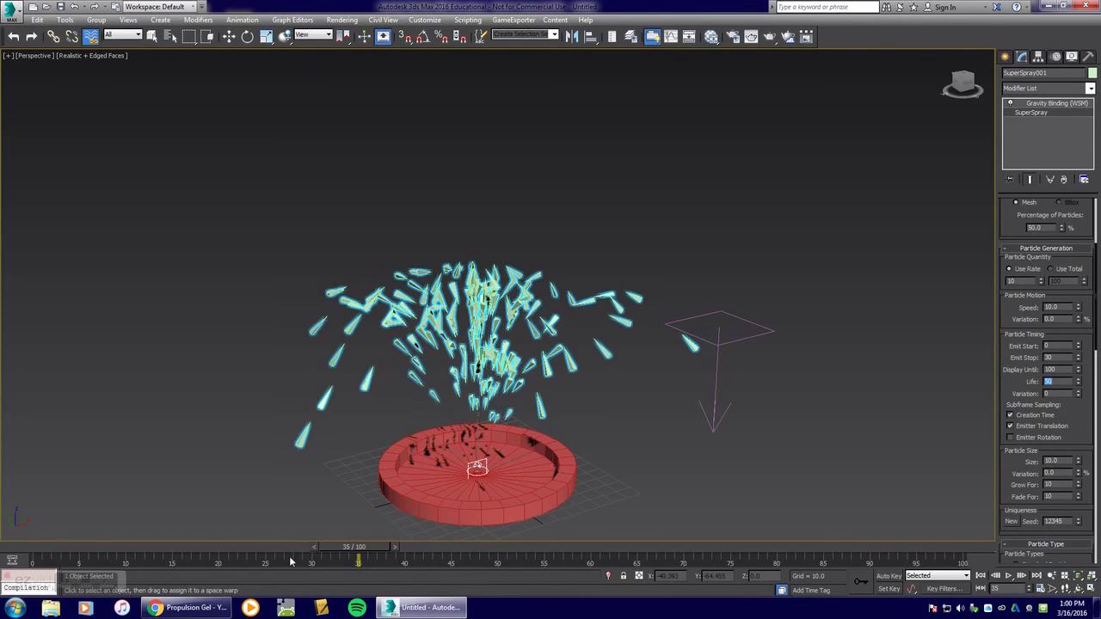
Play the animation, stop it at frame 52 and examine from the side how the particles fall around the fountain basin.
left_click(1008, 576)
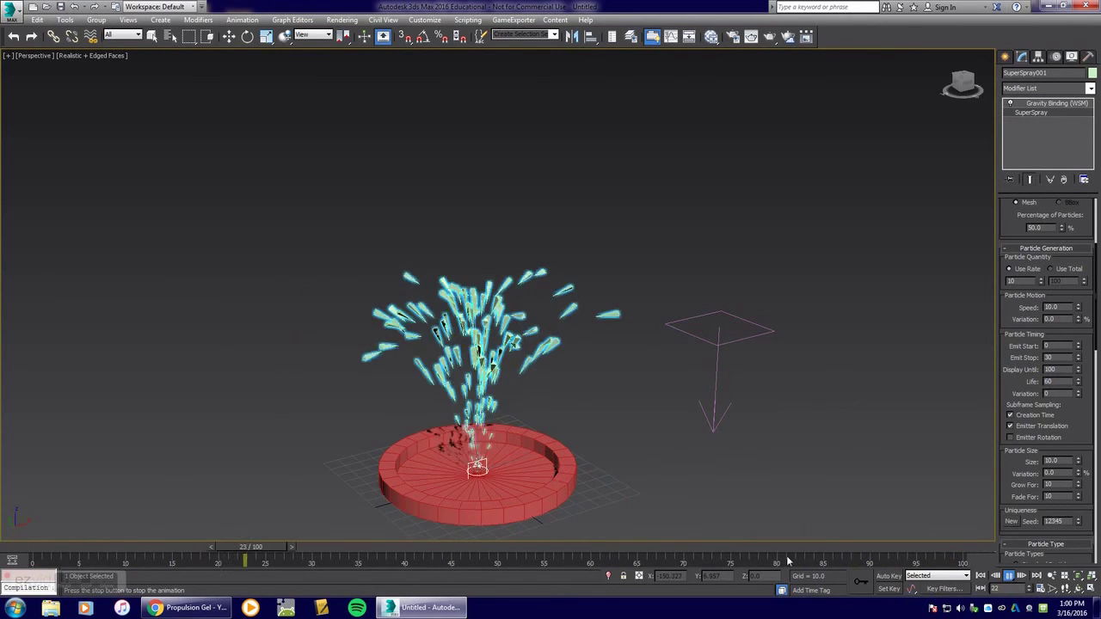
left_click(1009, 575)
left_click(91, 36)
left_click(719, 331)
middle_click_drag(680, 413, 612, 319)
left_click_drag(612, 319, 610, 363)
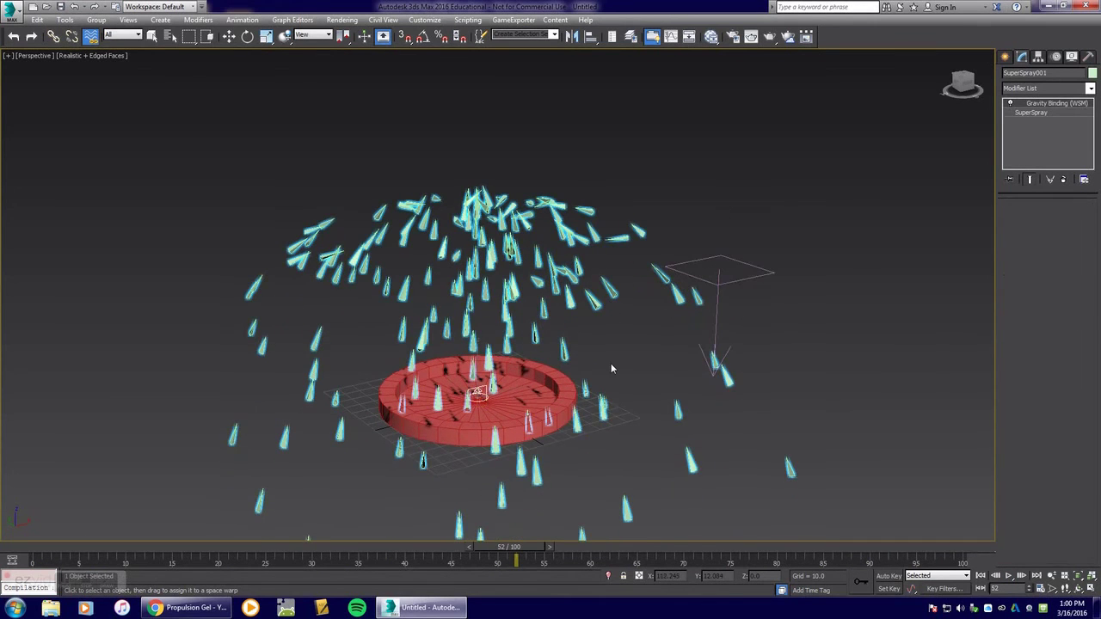
middle_click_drag(611, 363, 613, 342, "alt")
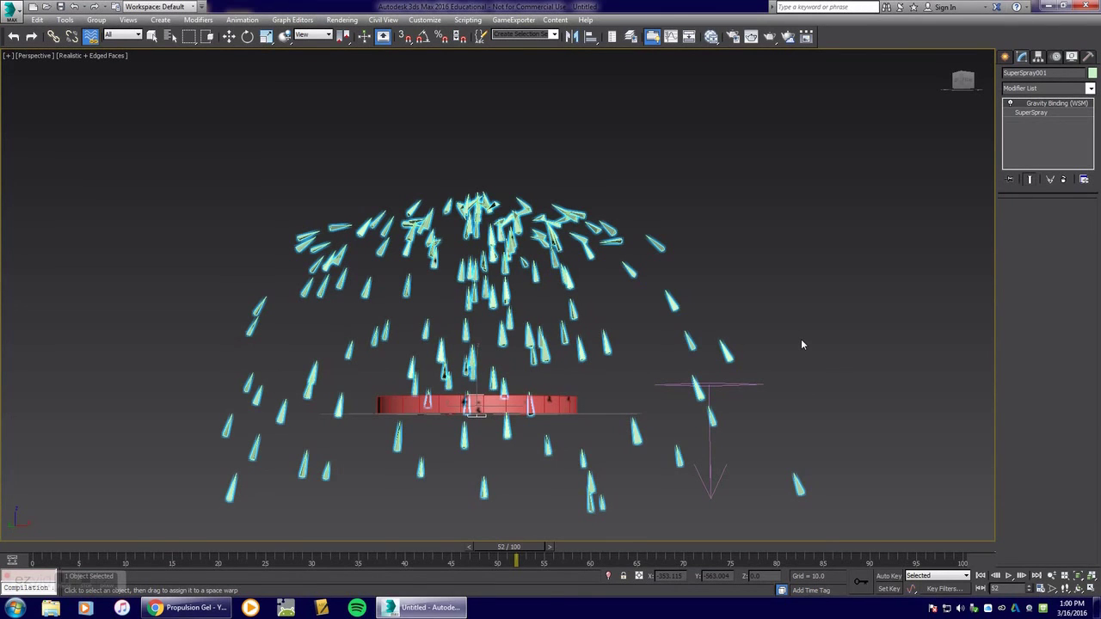
middle_click_drag(799, 338, 706, 378, "alt")
scroll(610, 416, "up", 3)
middle_click_drag(611, 416, 659, 445)
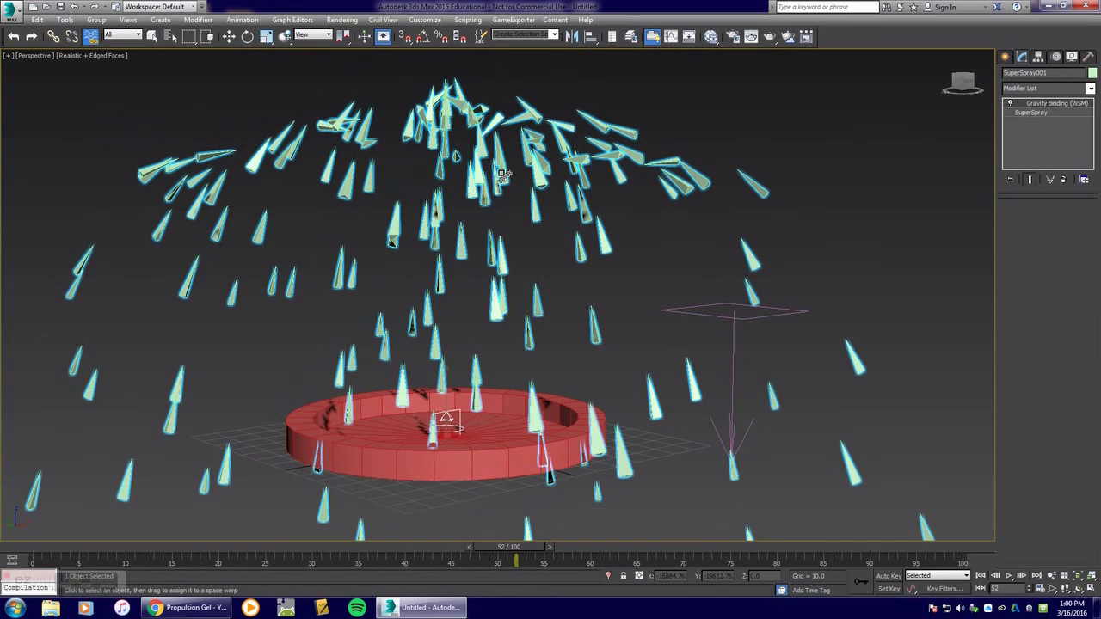
Set the Super Spray's particle Speed to 8 and Emit Stop to frame 100.
left_click(152, 36)
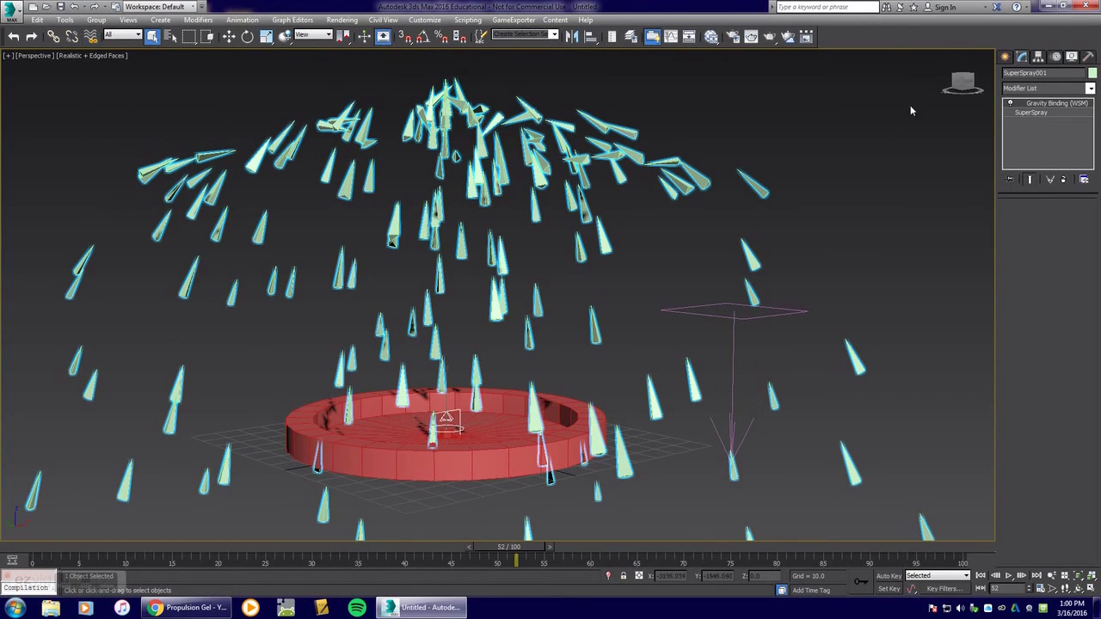
left_click(1031, 113)
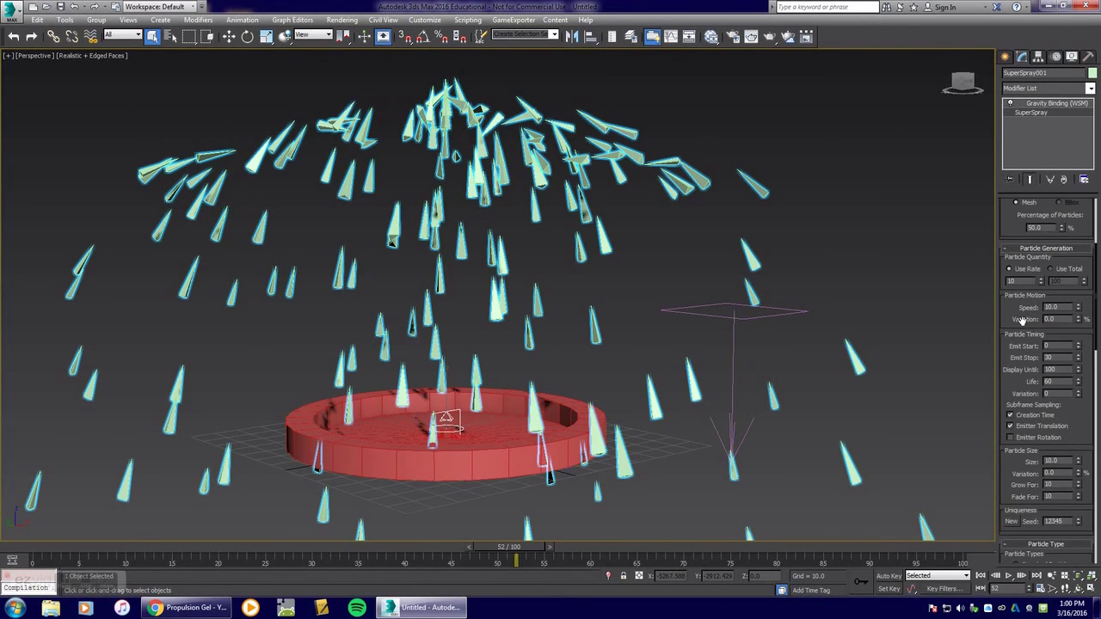
left_click(1051, 307)
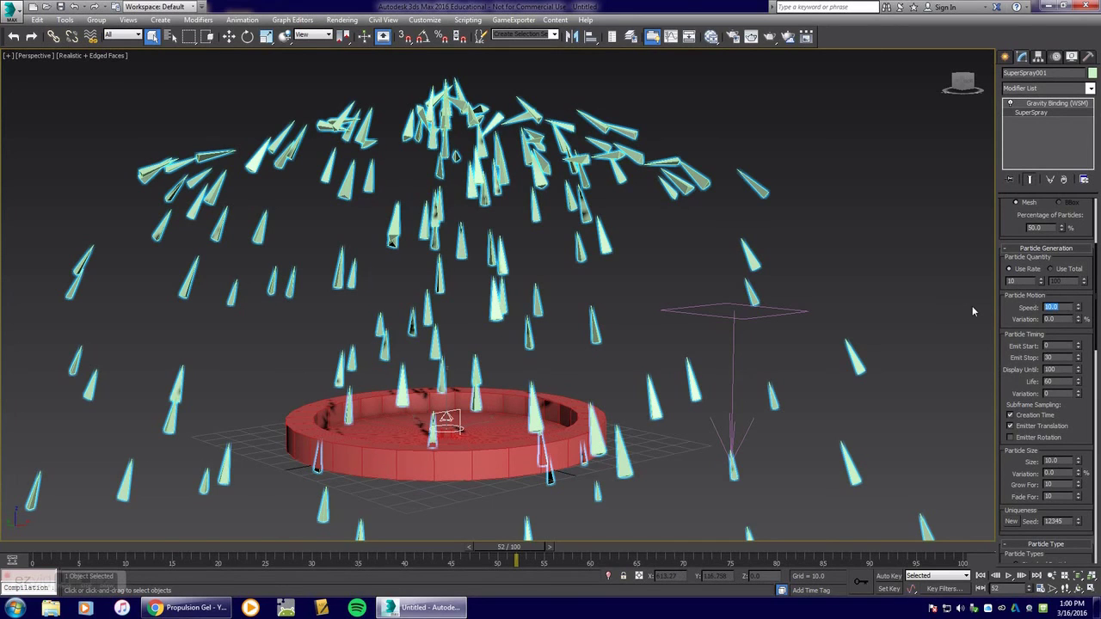
type("8")
key("Return")
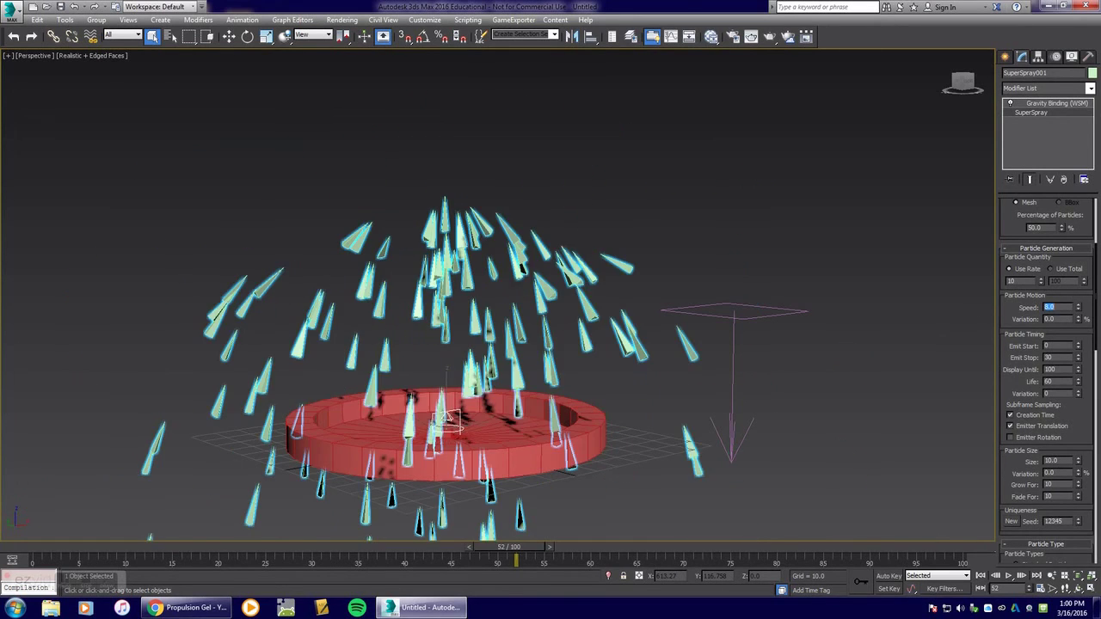
left_click(1064, 358)
type("100")
key("Return")
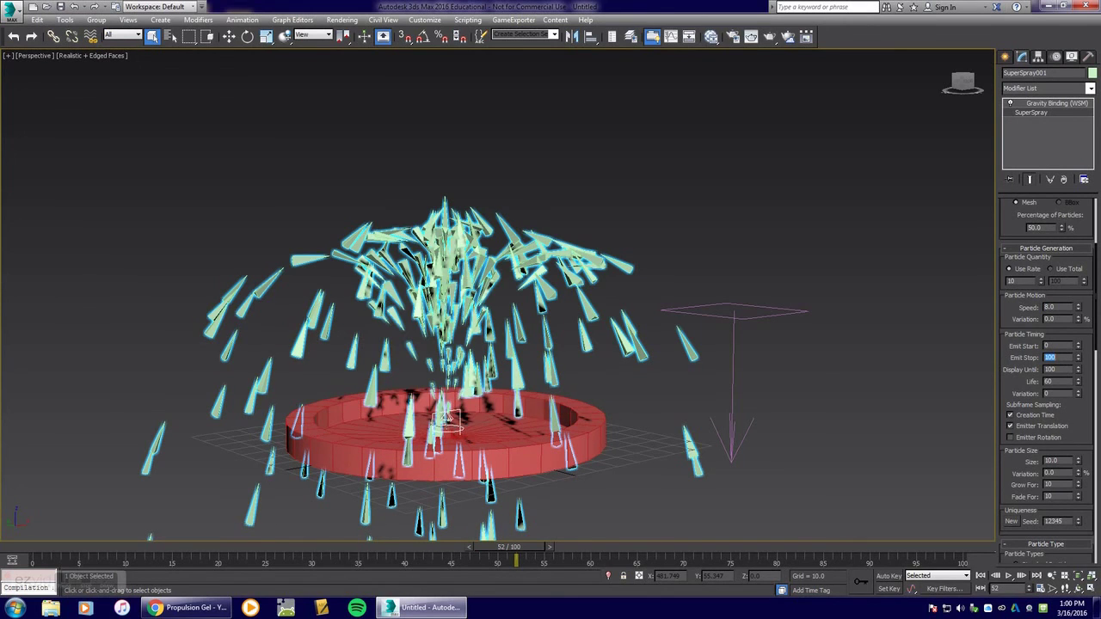
Narrow the Super Spray's off-axis Spread to 9 degrees.
left_click_drag(1088, 337, 1085, 366)
scroll(1086, 366, "up", 4)
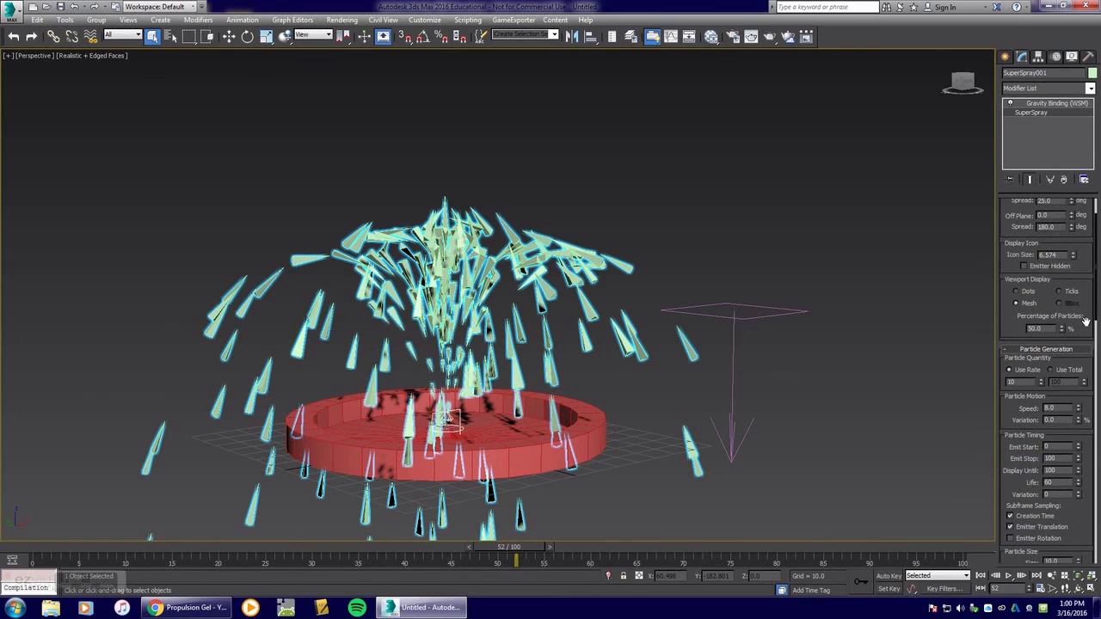
scroll(1086, 361, "up", 1)
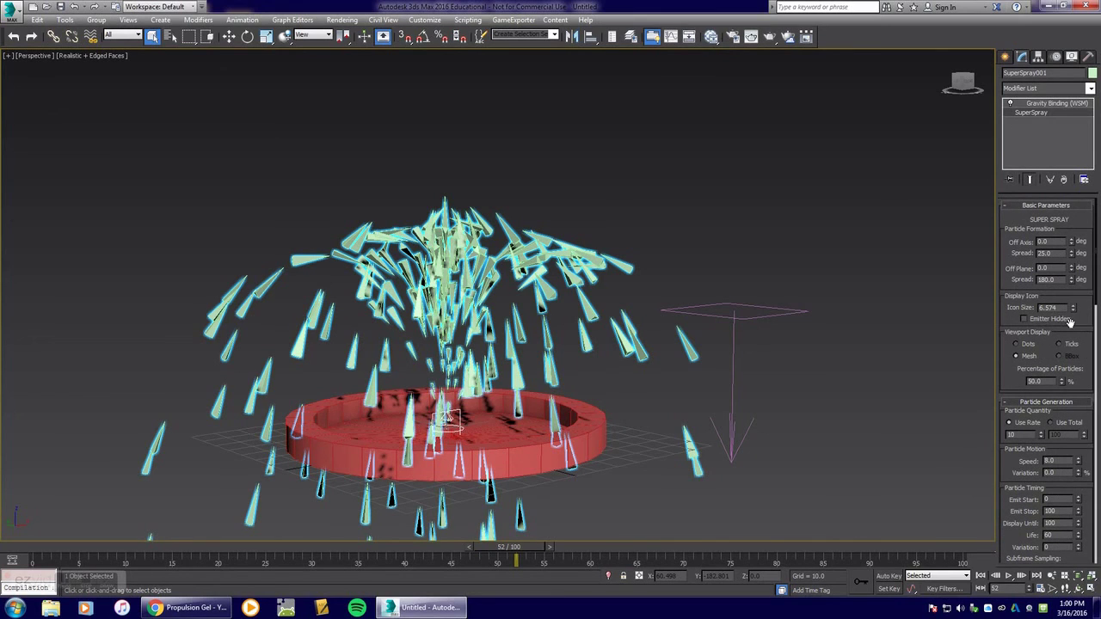
double_click(1066, 255)
type("5")
key("Return")
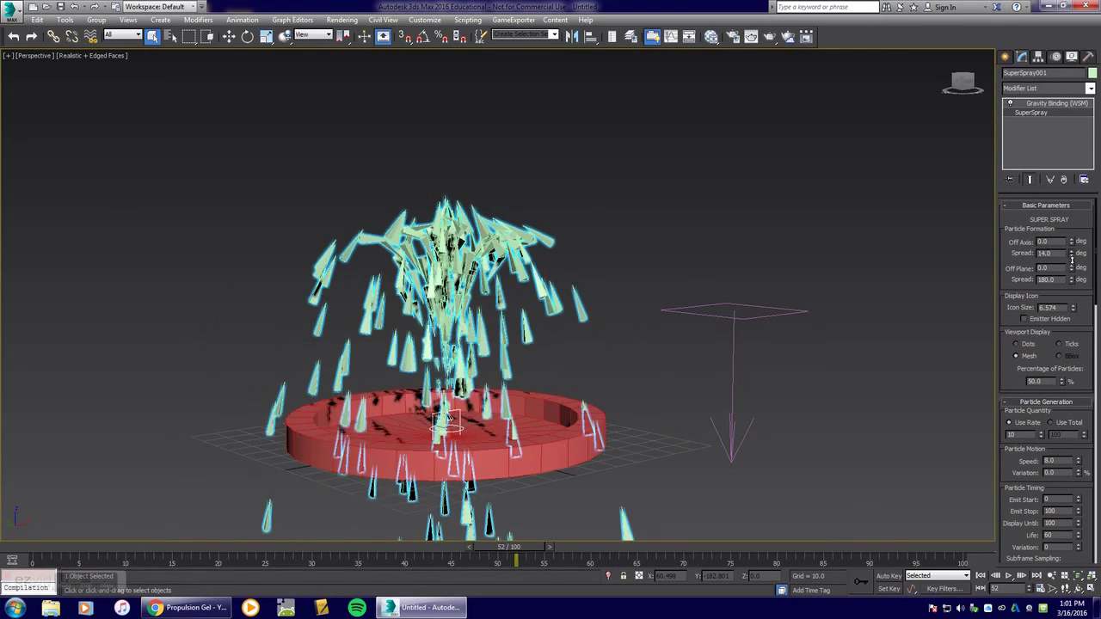
Check the spray against the basin from the side and reduce the particle Life to 39.
mouse_move(628, 327)
middle_mouse_down("alt")
mouse_move(629, 361)
mouse_move(634, 334)
middle_mouse_up("alt")
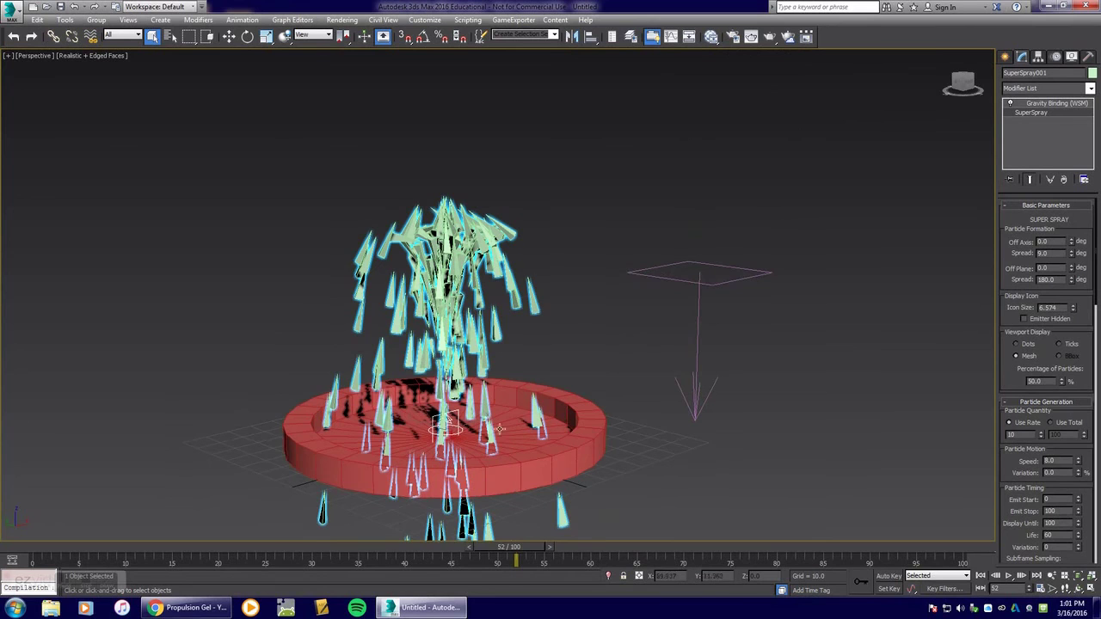
middle_click_drag(651, 401, 658, 332, "alt")
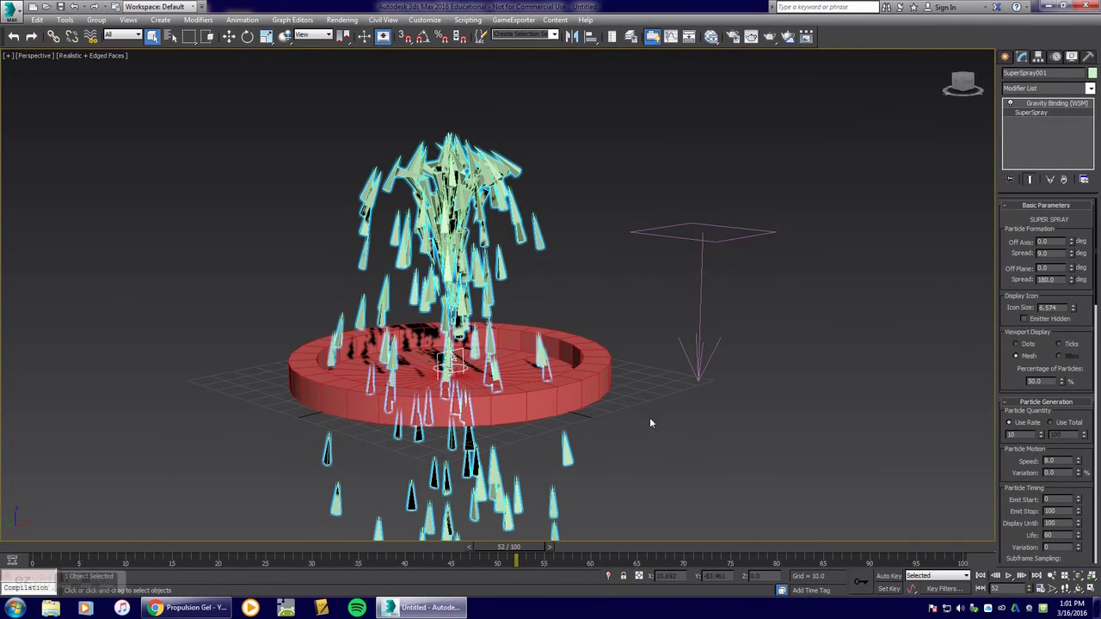
middle_click_drag(651, 421, 649, 398, "alt")
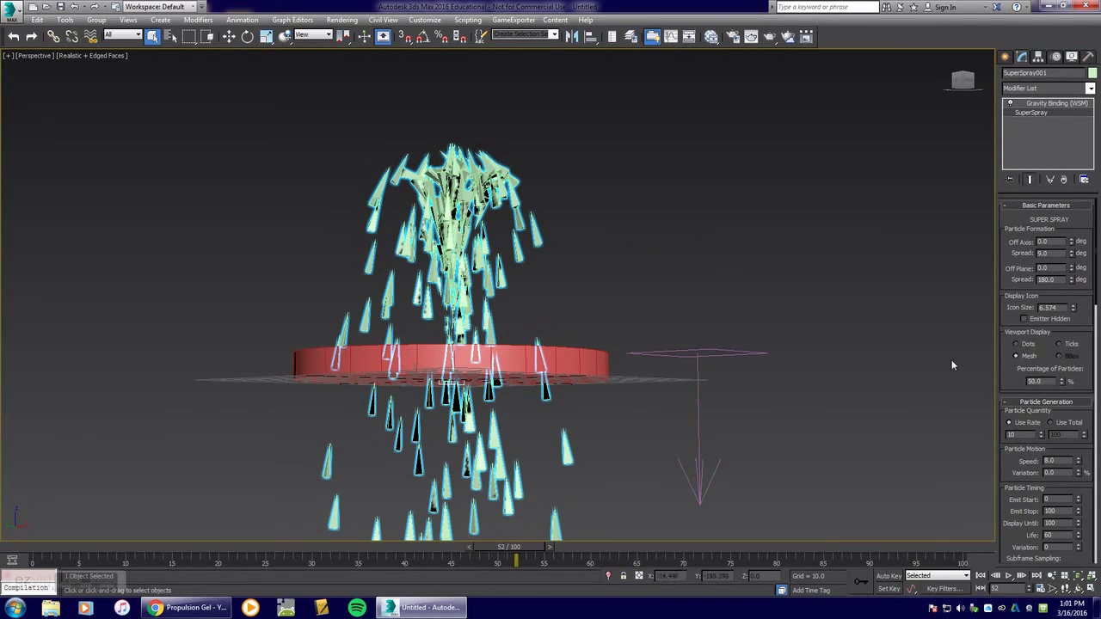
left_click_drag(1080, 372, 1081, 234)
left_click_drag(1077, 395, 1079, 408)
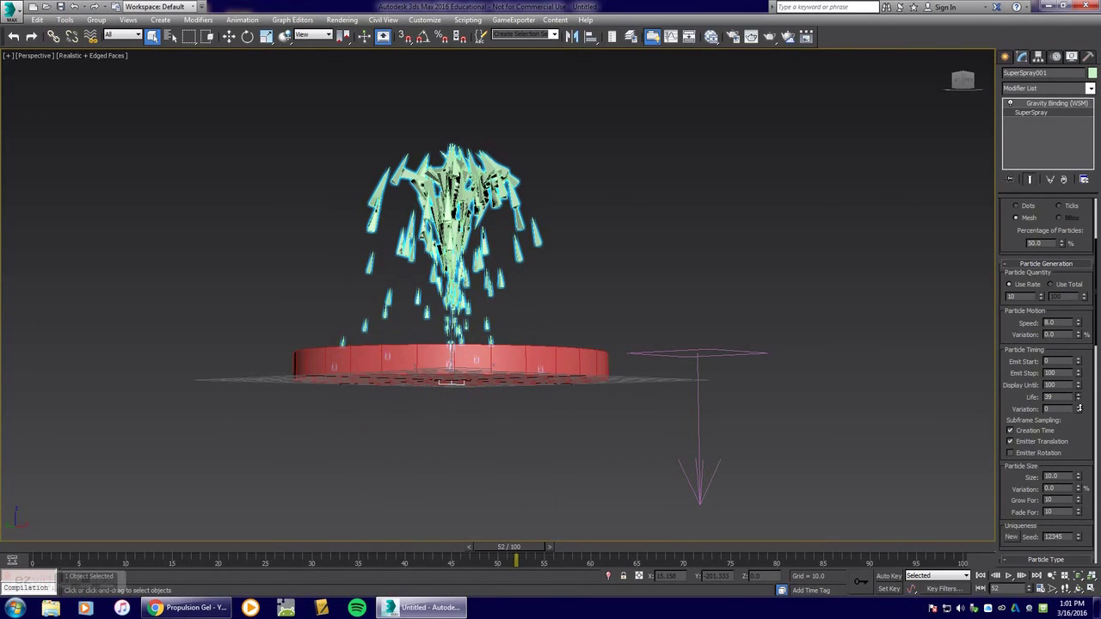
Play the animation from a raised angle and stop it at frame 38 to check how the spray falls.
middle_click_drag(824, 418, 847, 451, "alt")
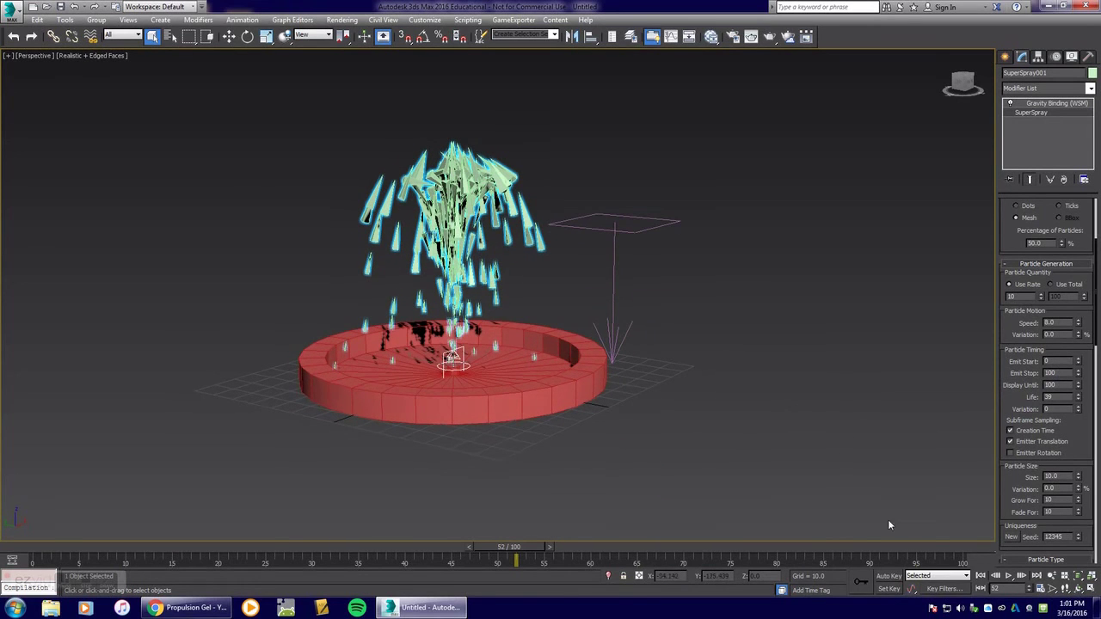
key("slash")
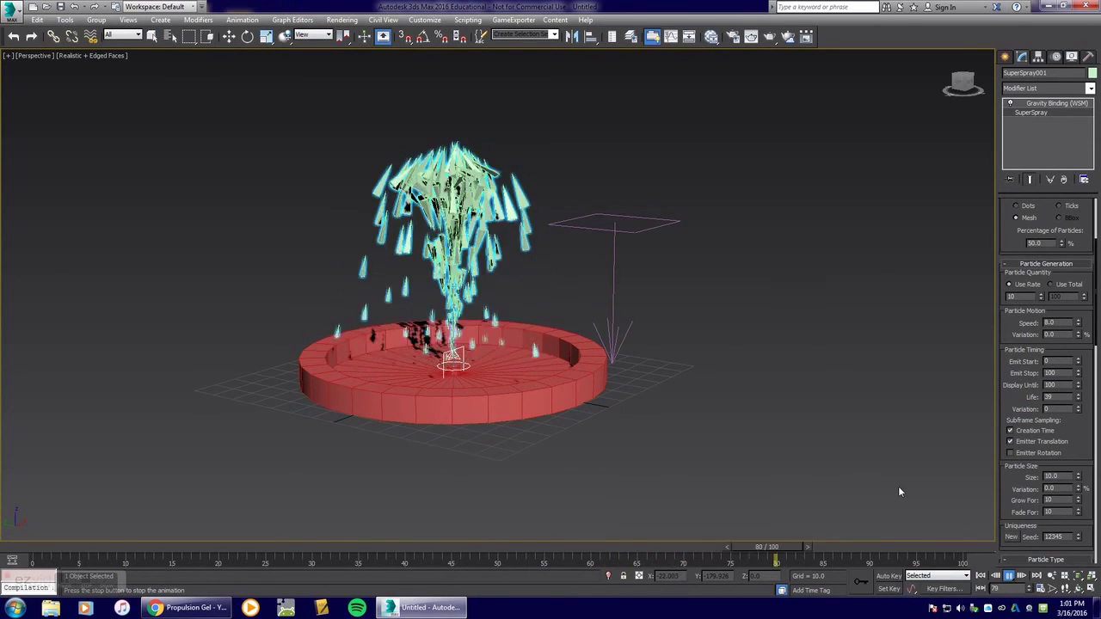
left_click(1009, 578)
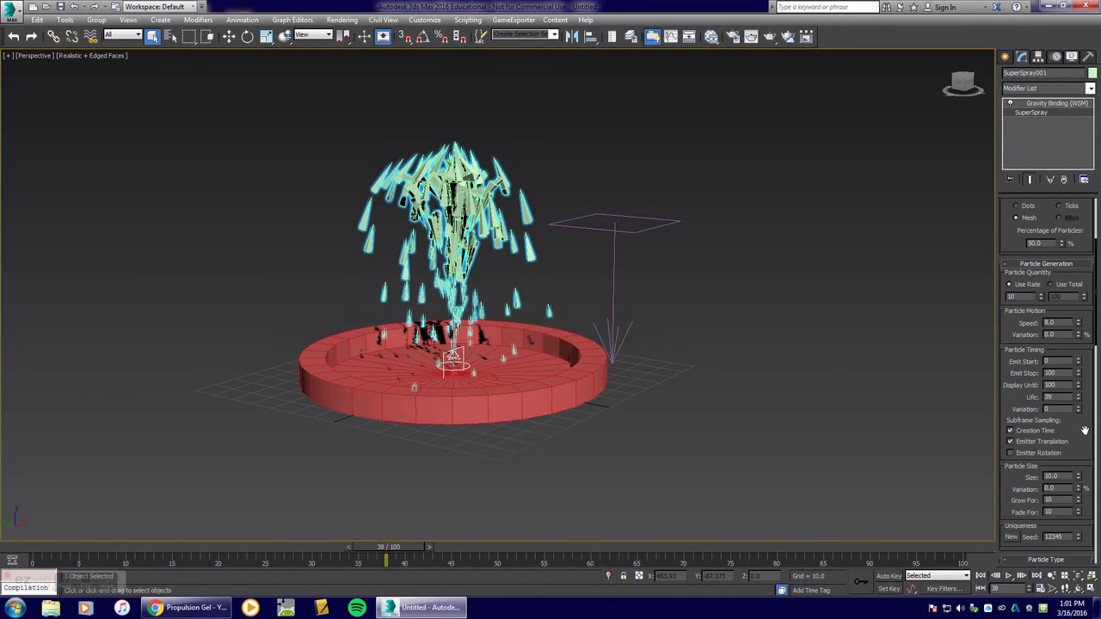
Reduce the Super Spray's particle Size to 5.3 and replay the animation from several angles, stopping it at frame 39.
scroll(1085, 430, "down", 3)
left_click_drag(1078, 386, 1078, 409)
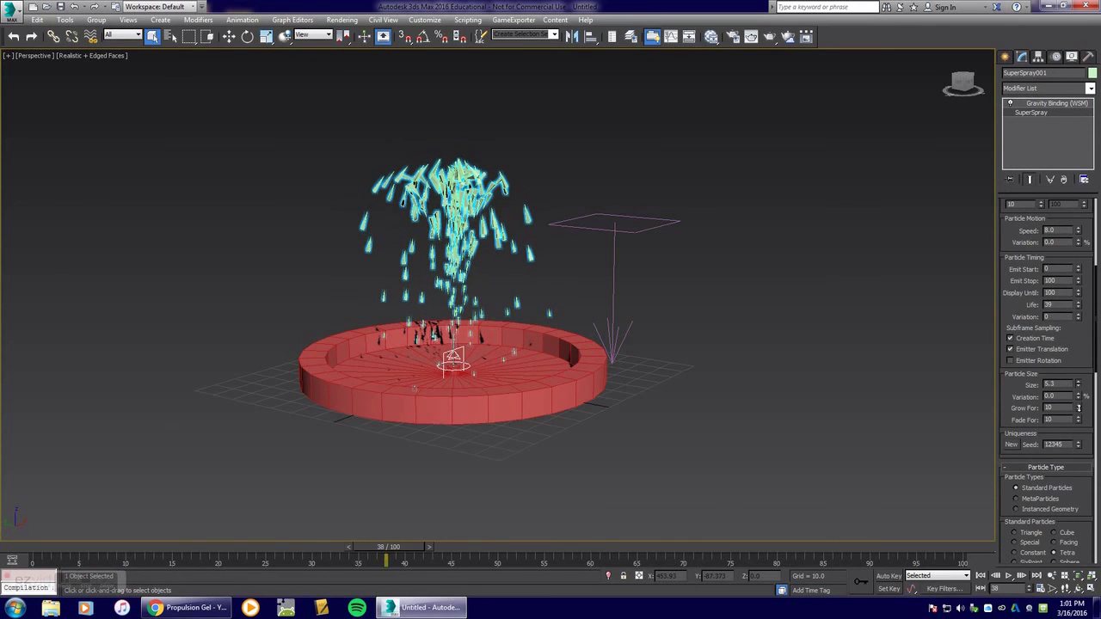
left_click(1008, 575)
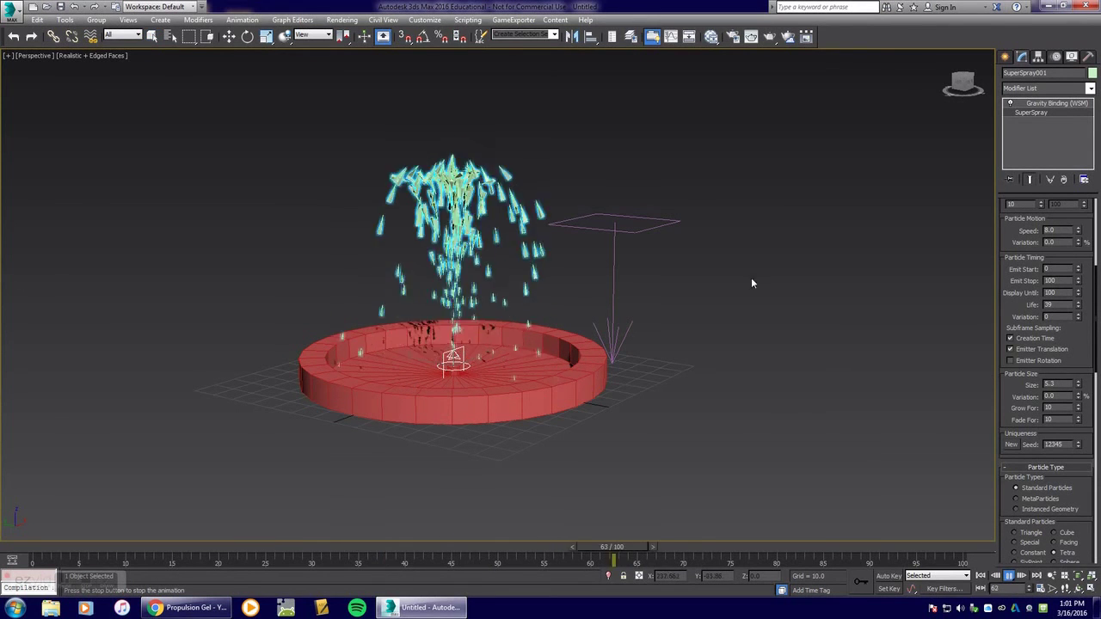
middle_click_drag(751, 260, 729, 273, "alt")
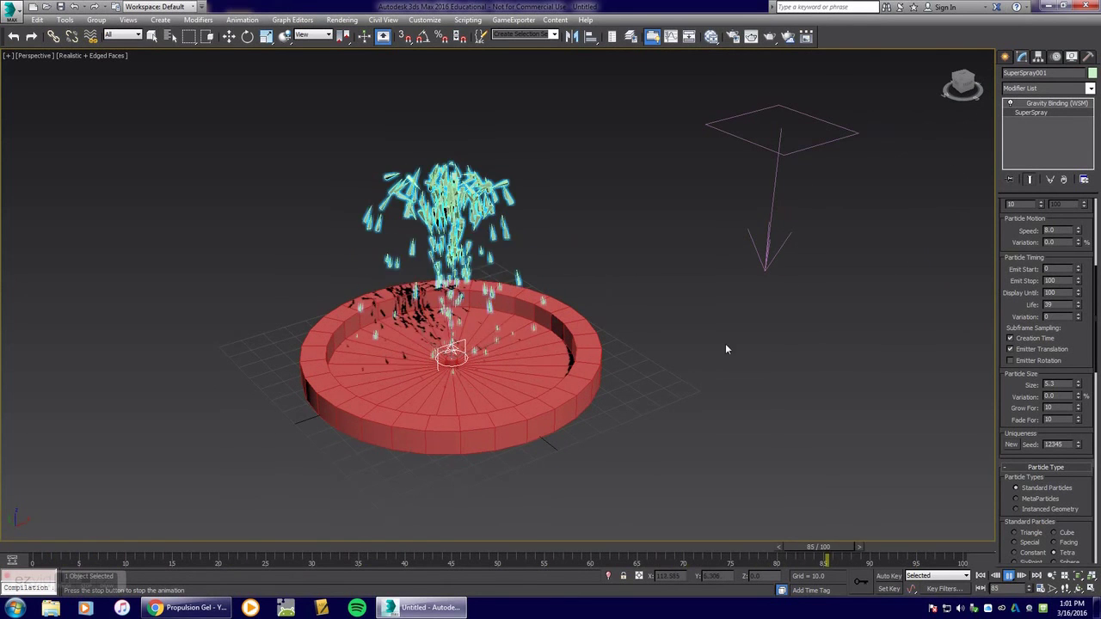
key("/")
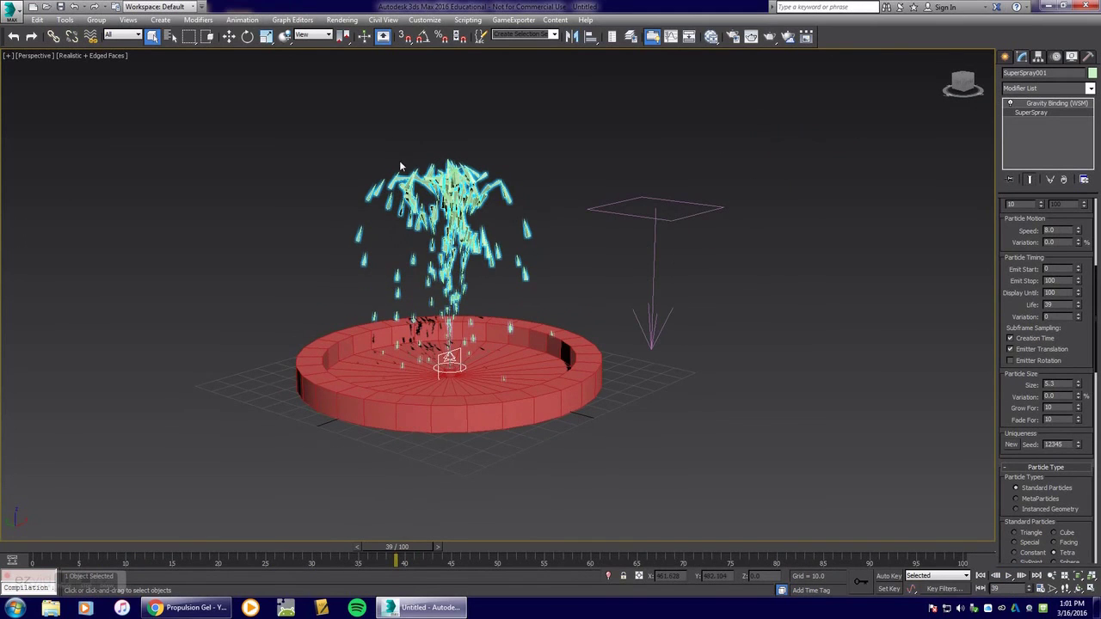
Open the Slate Material Editor and arrange it so the fountain spray remains visible beside it.
left_click(712, 39)
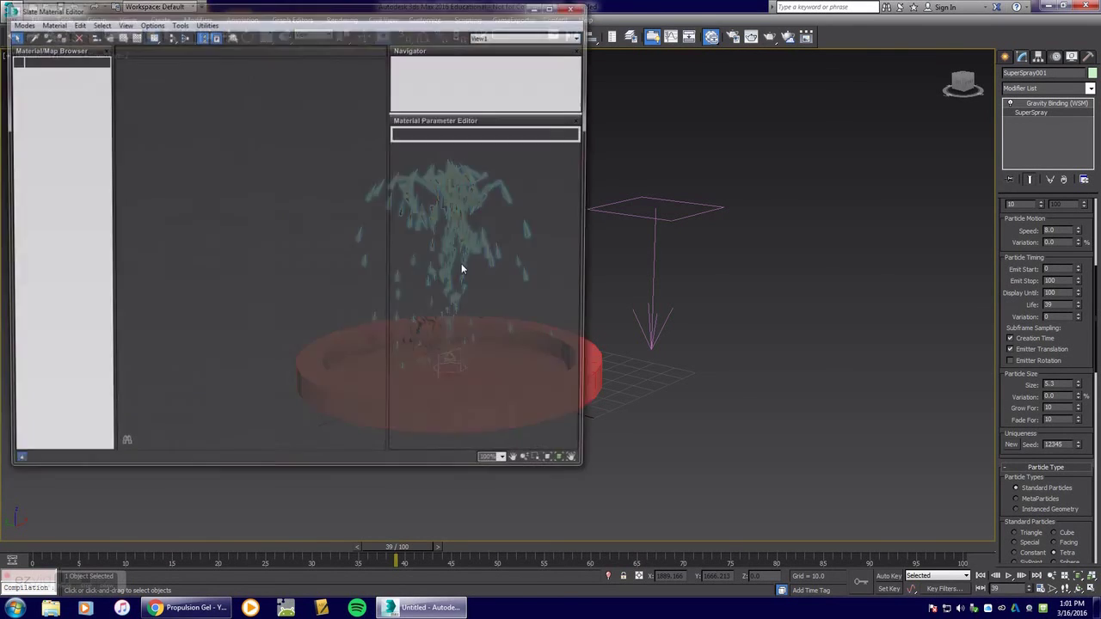
middle_click_drag(687, 305, 891, 313)
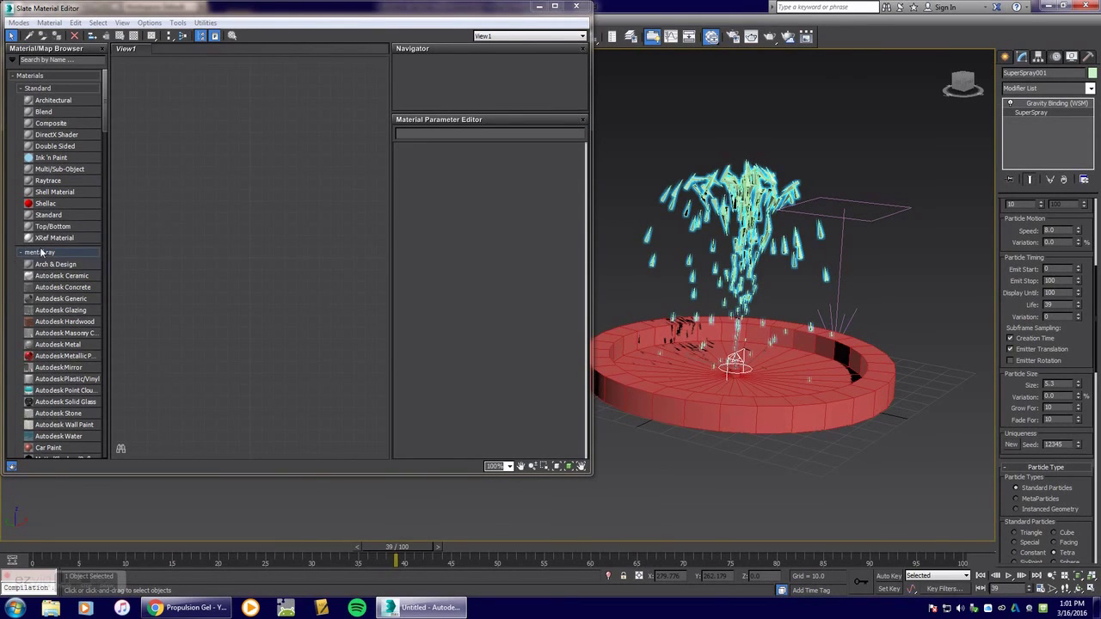
left_click_drag(275, 10, 277, 103)
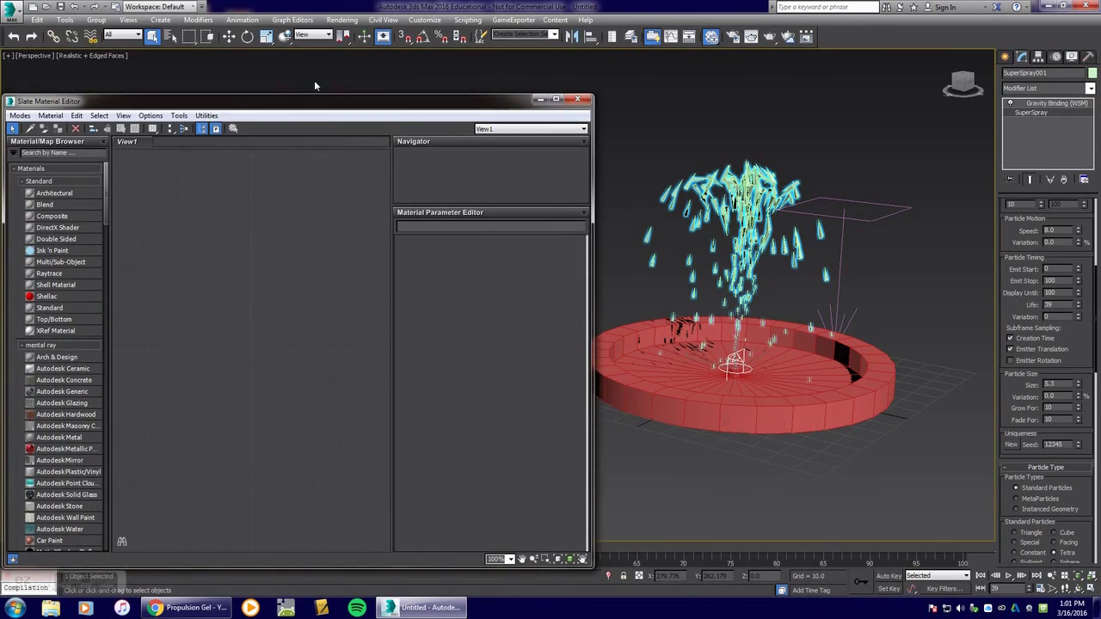
Check the assigned production renderer and its available alternatives in Render Setup, leaving the assignment as it is.
left_click(344, 19)
left_click(360, 73)
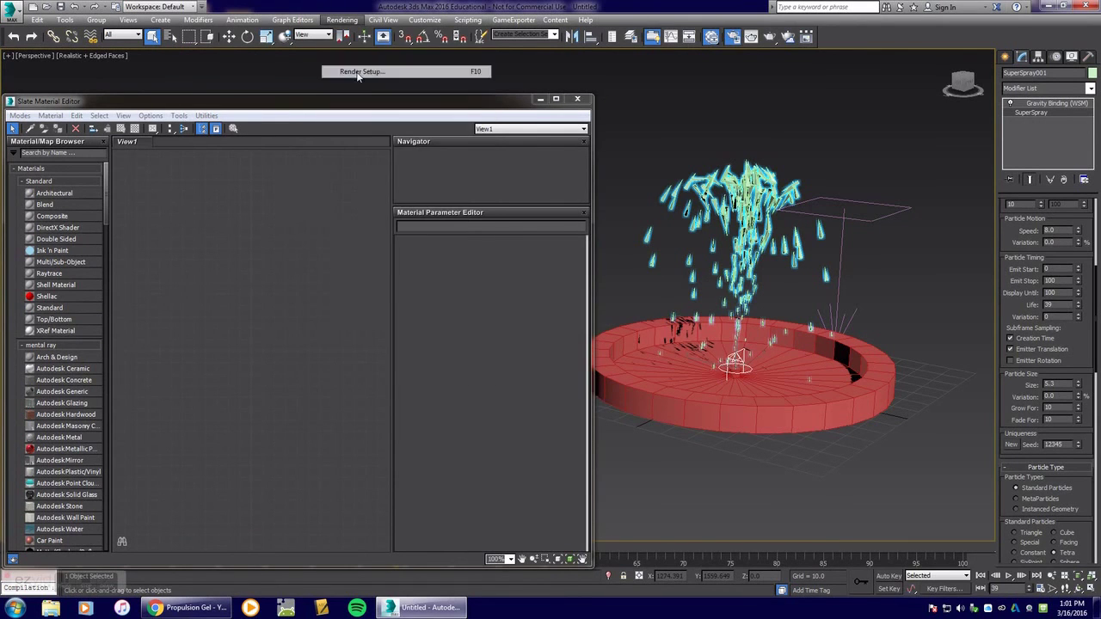
left_click_drag(542, 281, 538, 5)
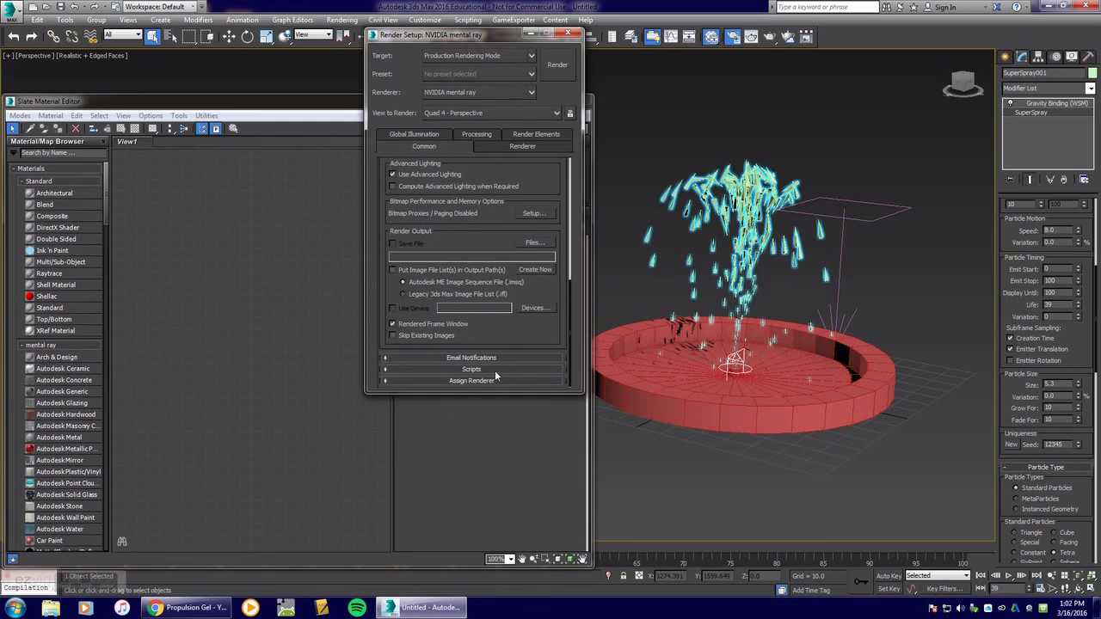
left_click(471, 381)
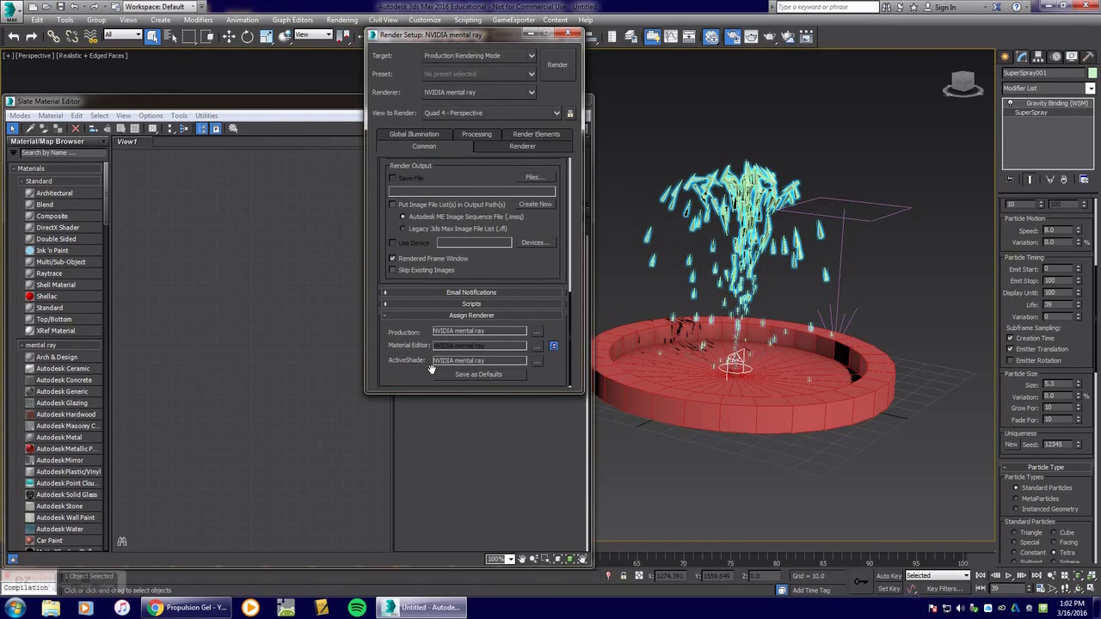
left_click(537, 332)
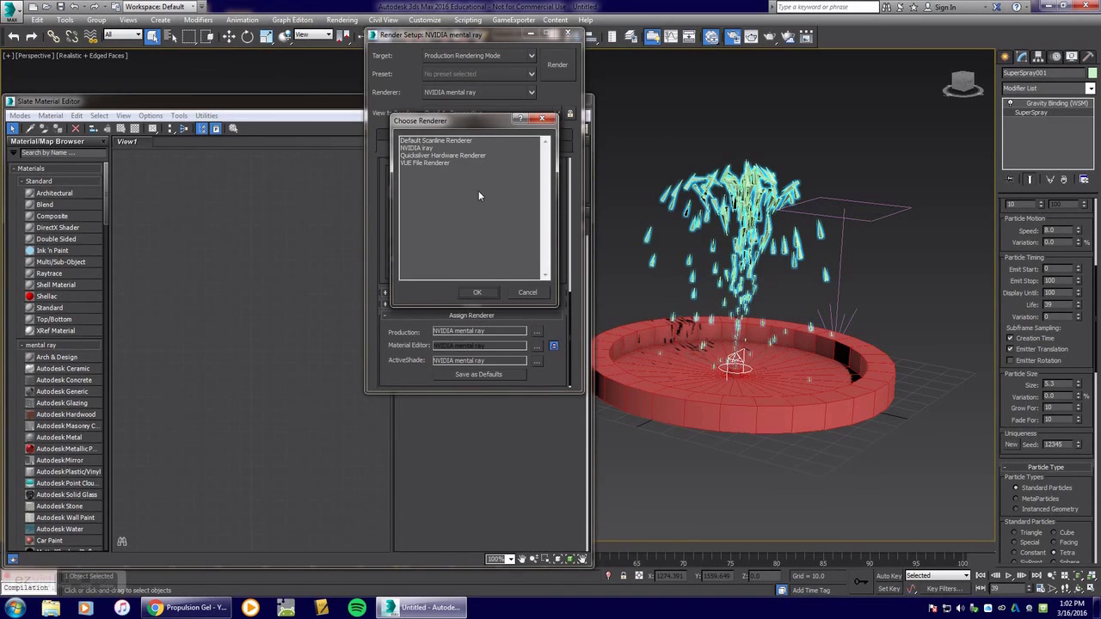
left_click(524, 291)
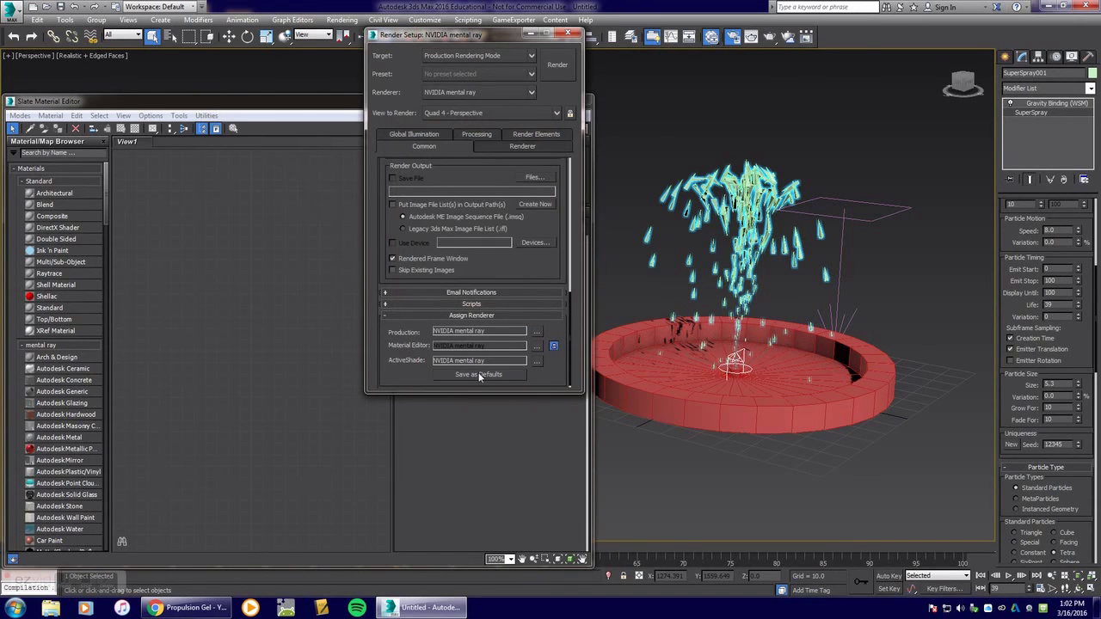
left_click(568, 33)
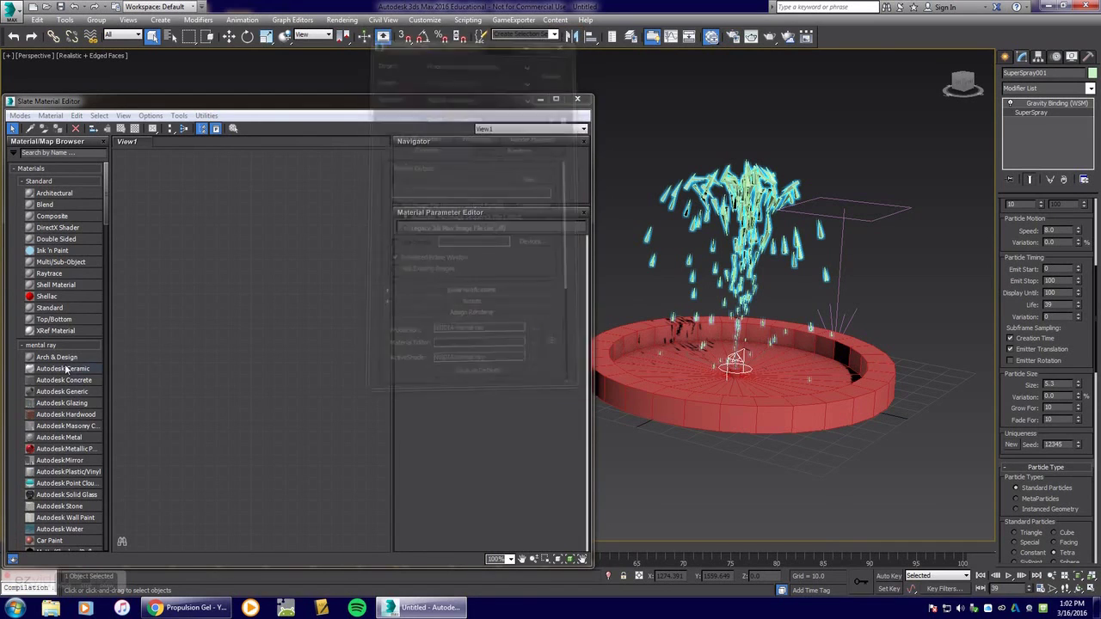
Add an Autodesk Water material to the node view, enlarge its preview and assign it to the Super Spray particles.
scroll(99, 233, "down", 6)
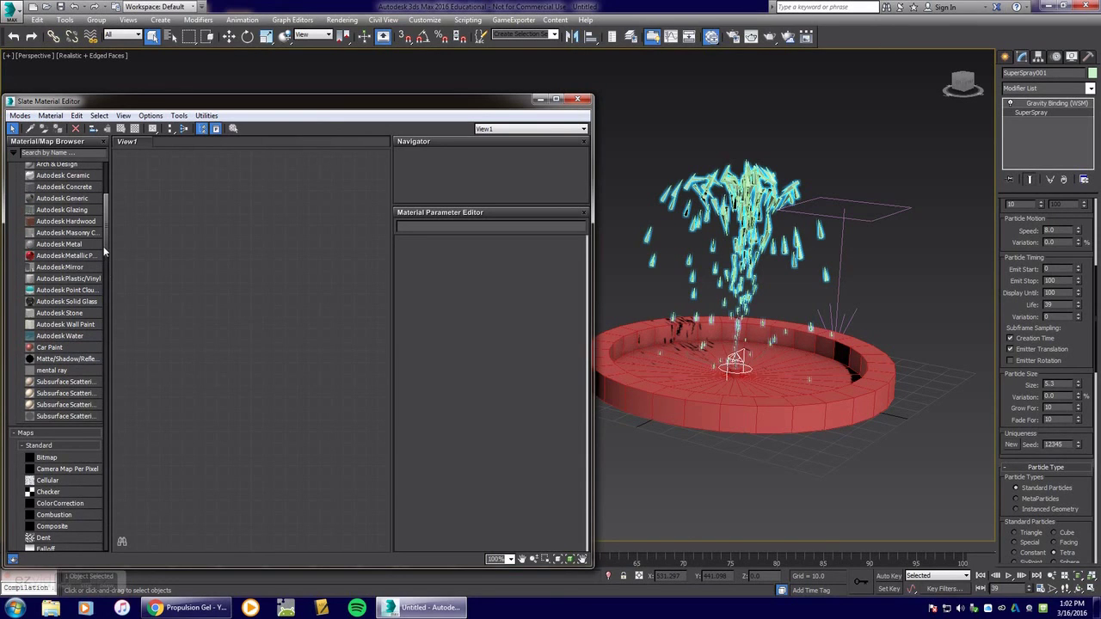
scroll(106, 244, "up", 4)
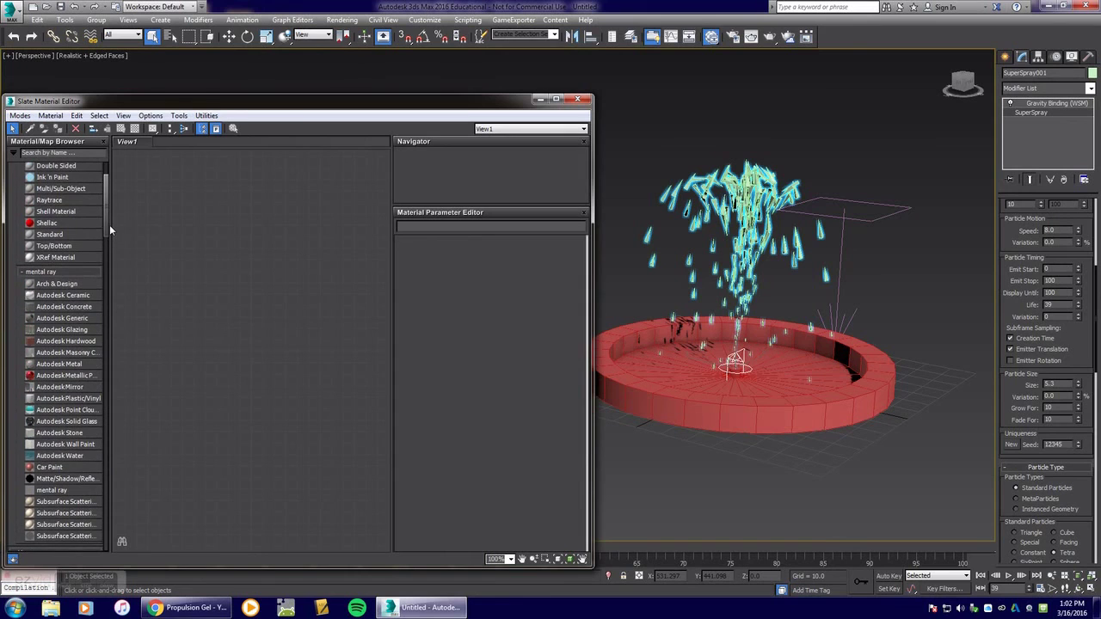
left_click_drag(51, 456, 224, 329)
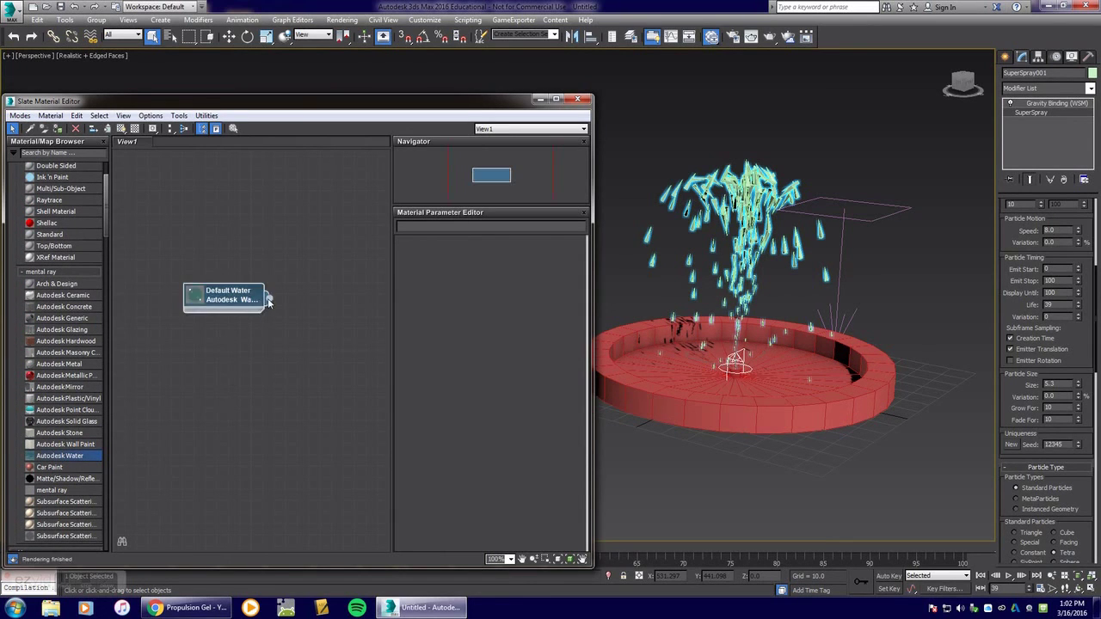
double_click(190, 298)
left_click_drag(268, 339, 750, 209)
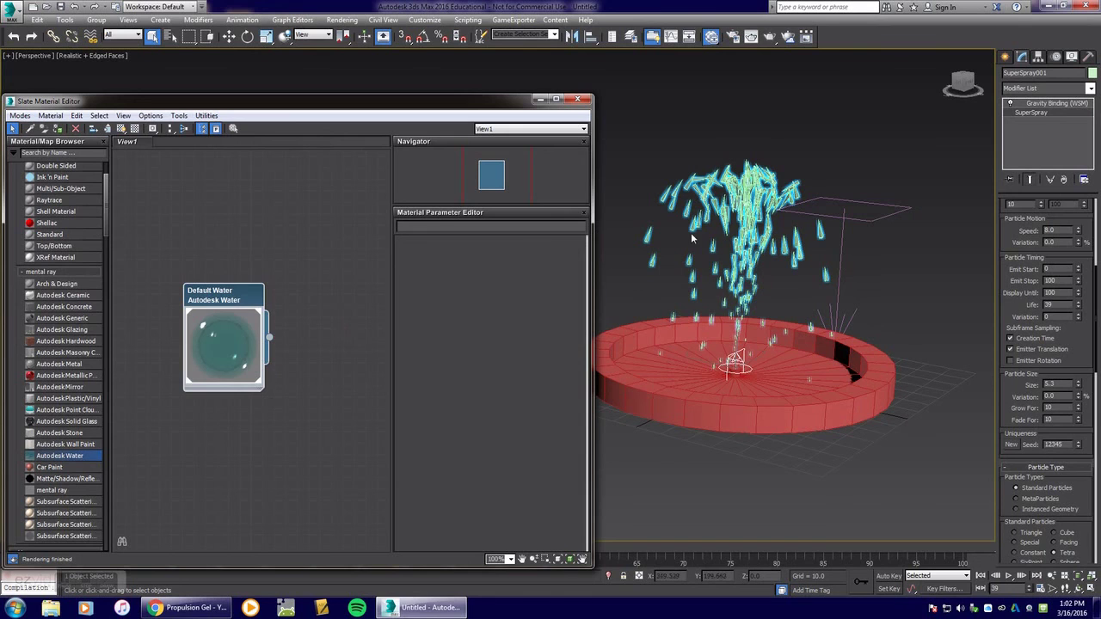
Test-render the perspective view at frame 39, then close the render and the Slate Material Editor.
key("shift+q")
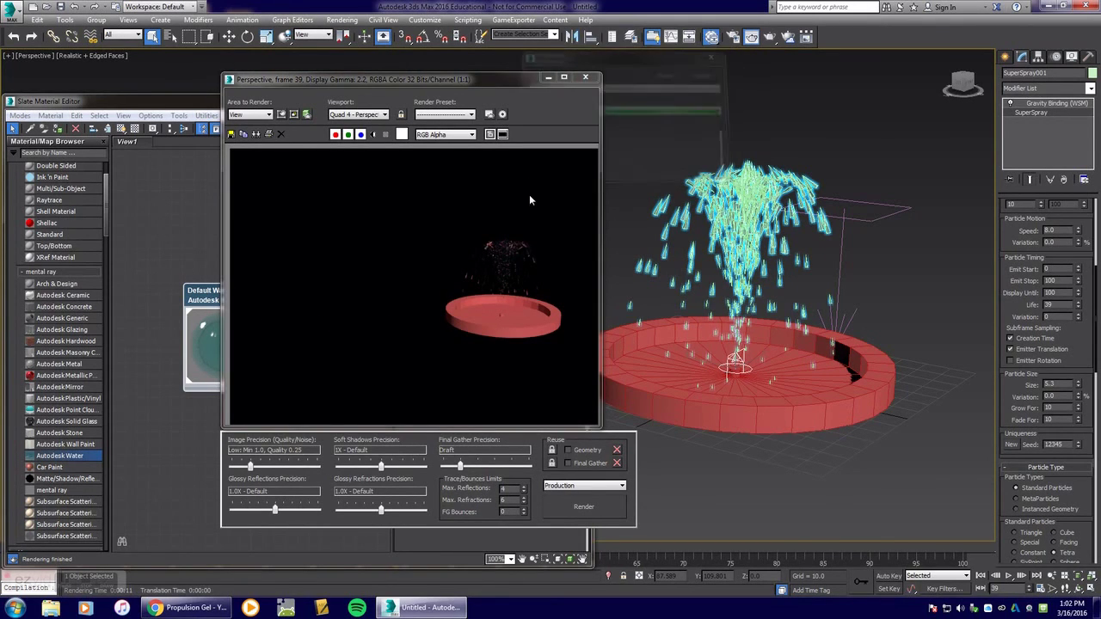
left_click(585, 77)
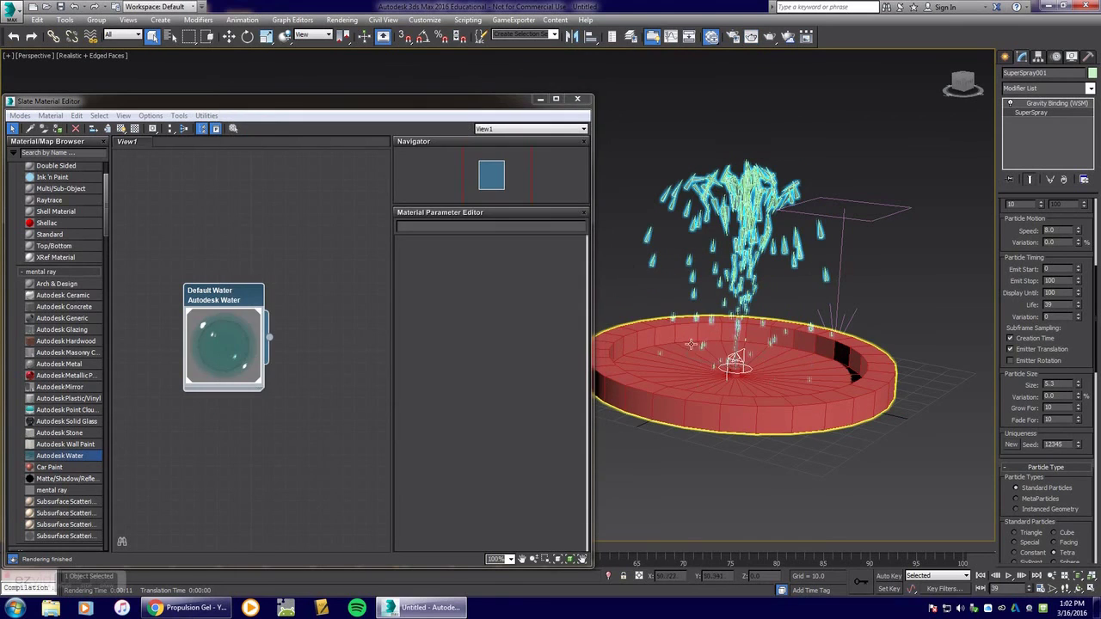
left_click(577, 98)
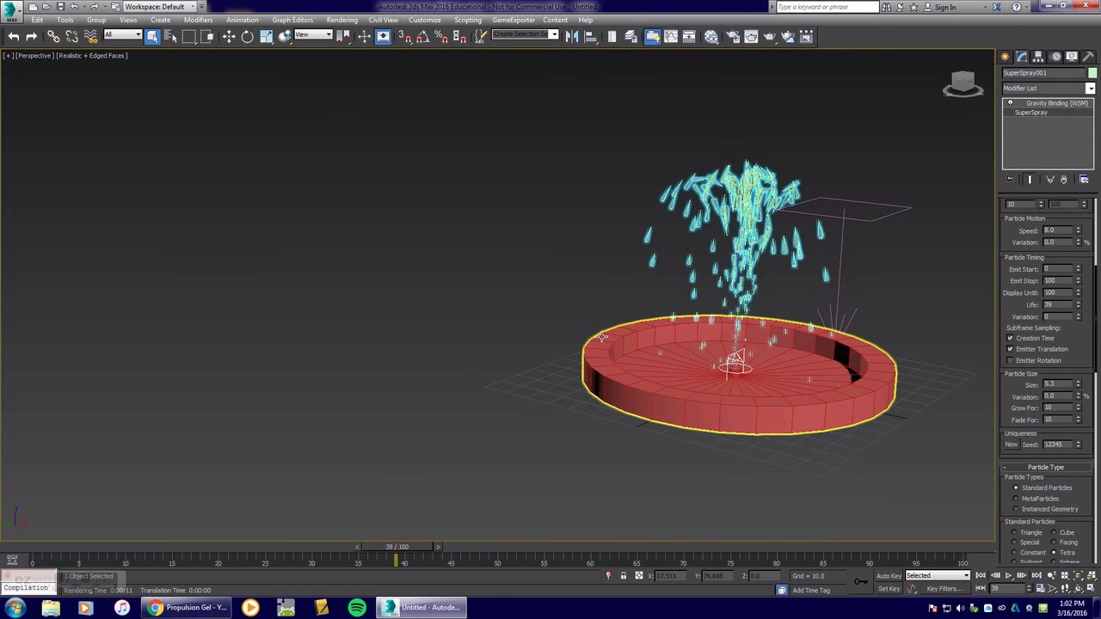
middle_click_drag(602, 337, 438, 349)
scroll(438, 349, "up", 3)
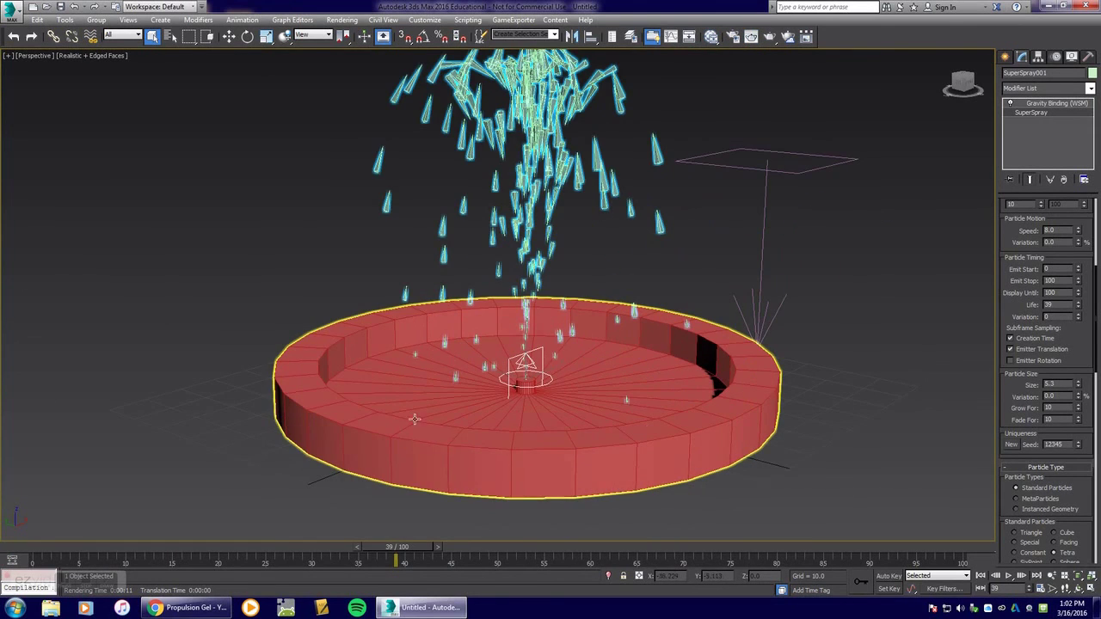
left_click(693, 326)
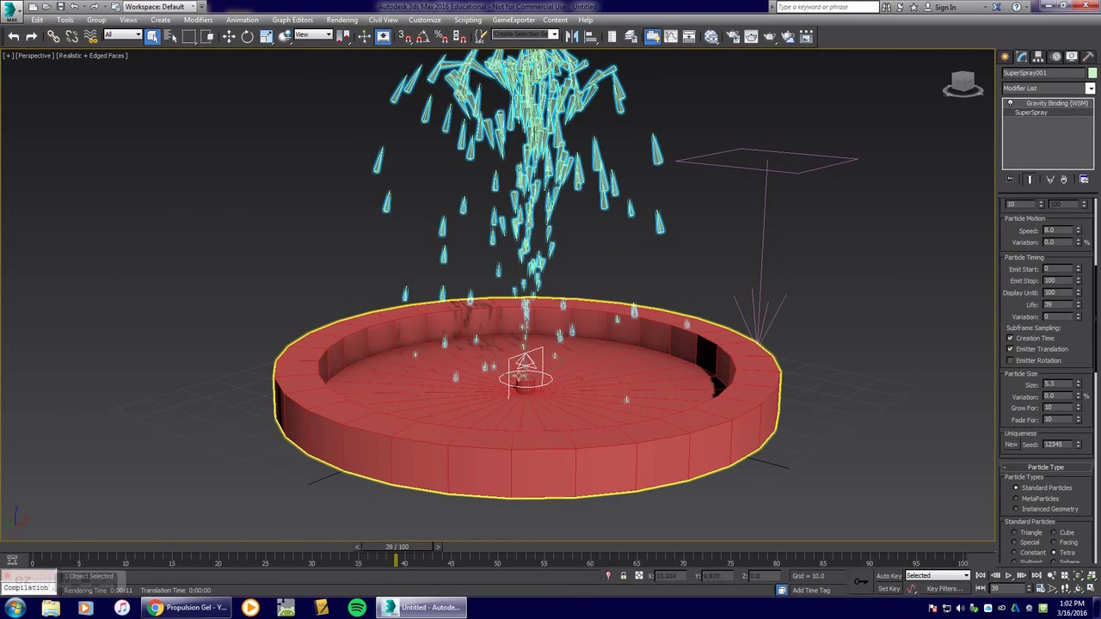
left_click(818, 368)
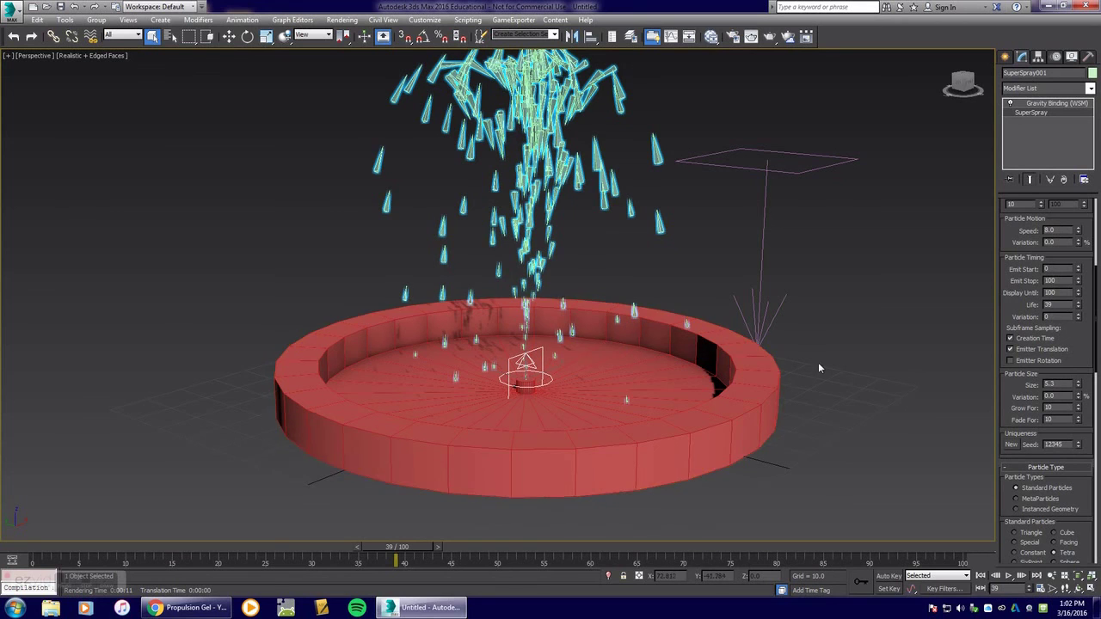
scroll(895, 368, "down", 4)
middle_click_drag(840, 375, 717, 352)
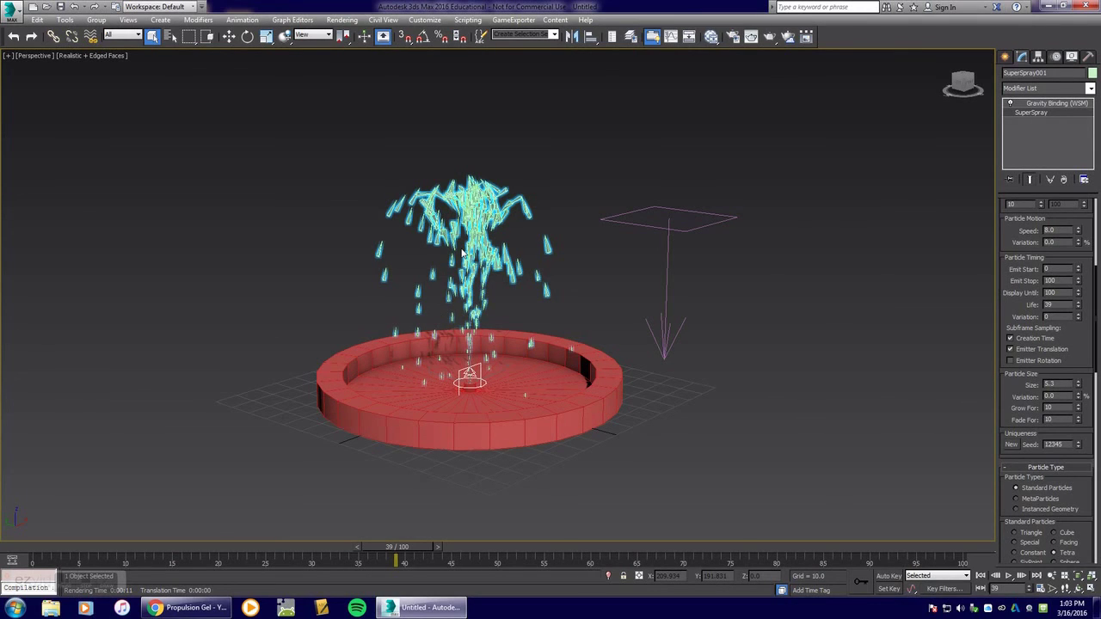
mouse_move(65, 581)
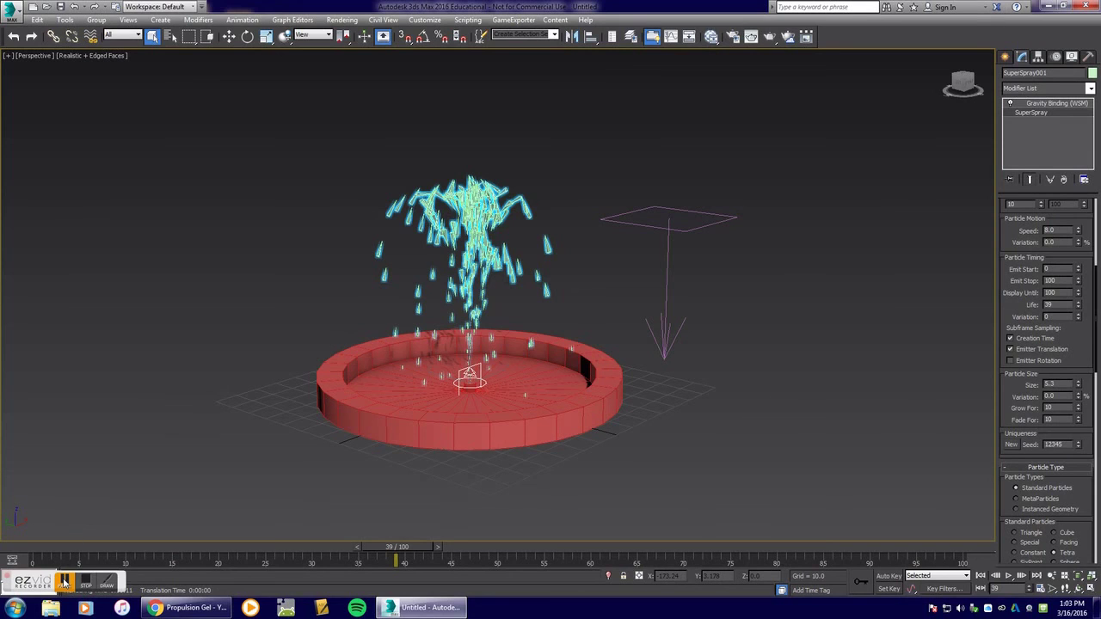